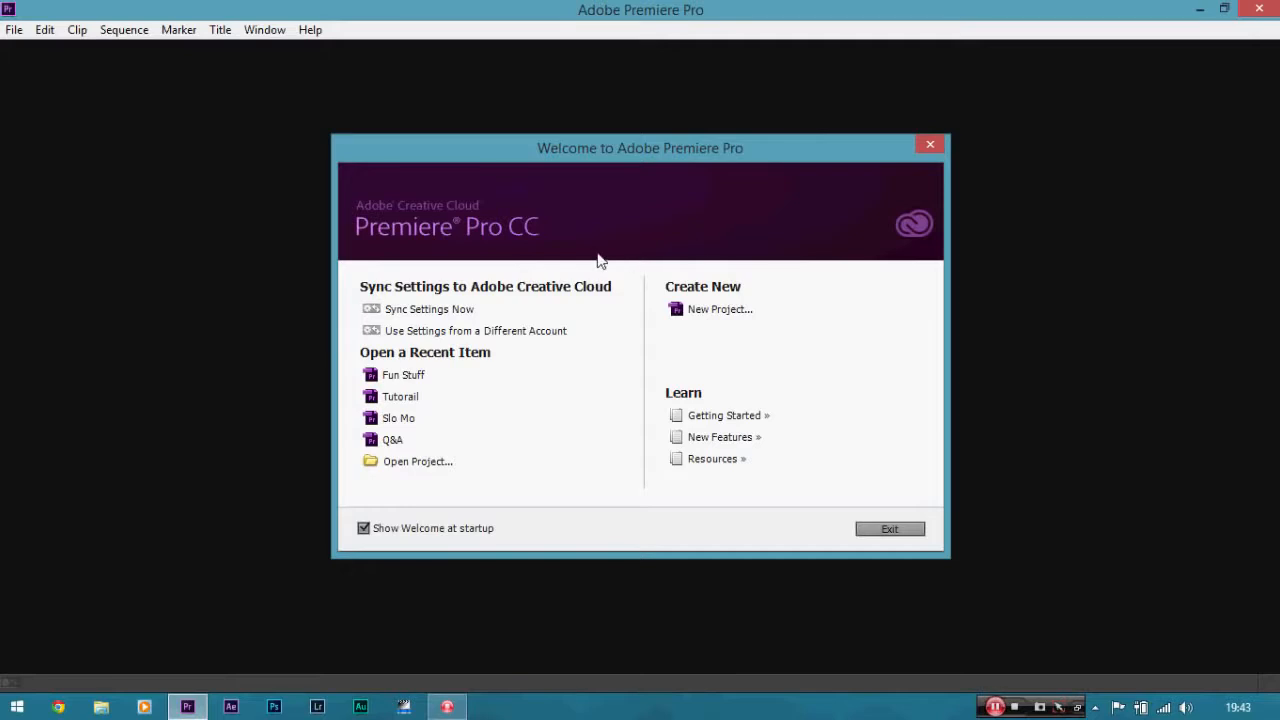
Create a new project named "Fuun Stuff" in the default location.
click(683, 312)
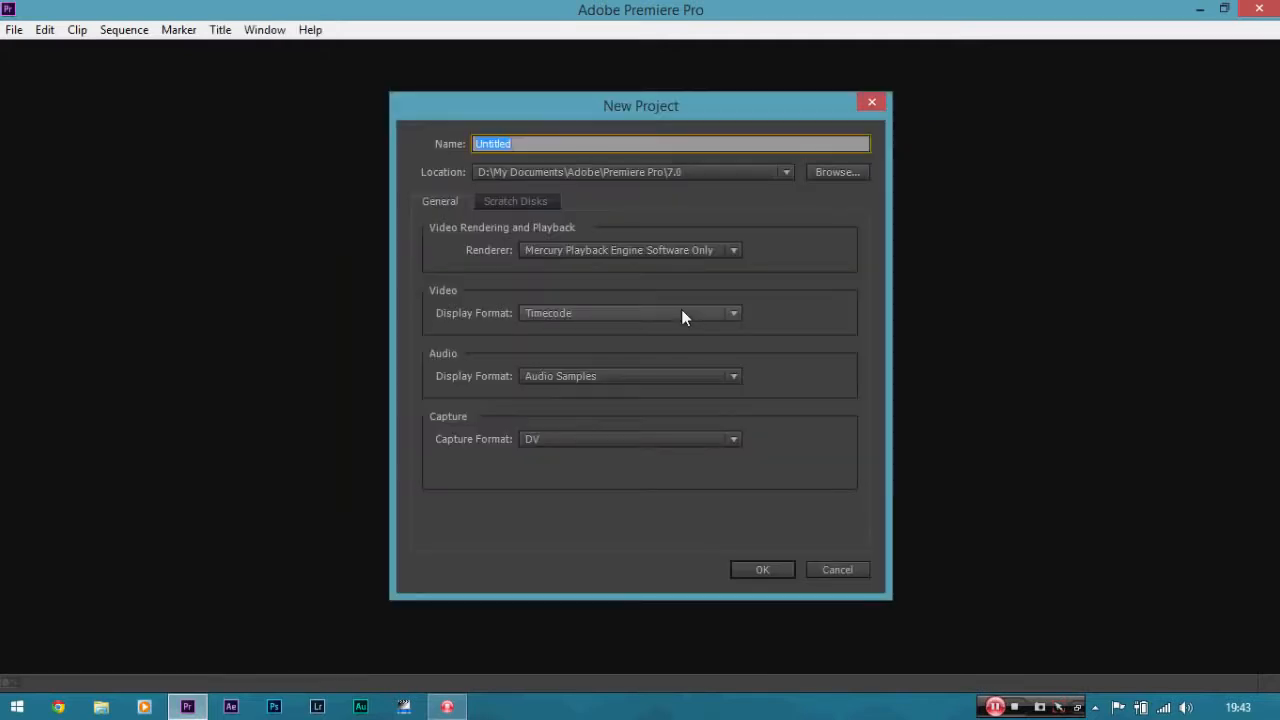
key(BackSpace)
text(Fuun Stuff)
click(762, 571)
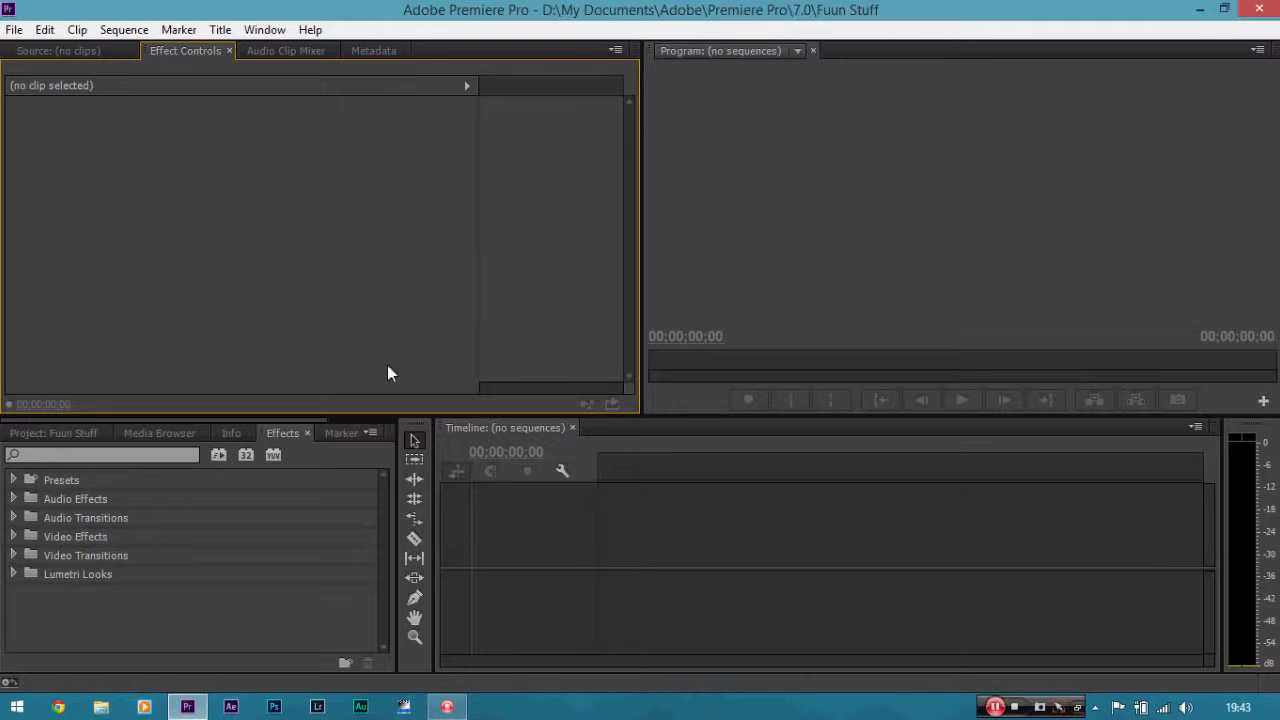
Start a new sequence and choose the DSLR 1080p24 preset under Digital SLR, 1080p.
click(14, 29)
mouse_move(45, 51)
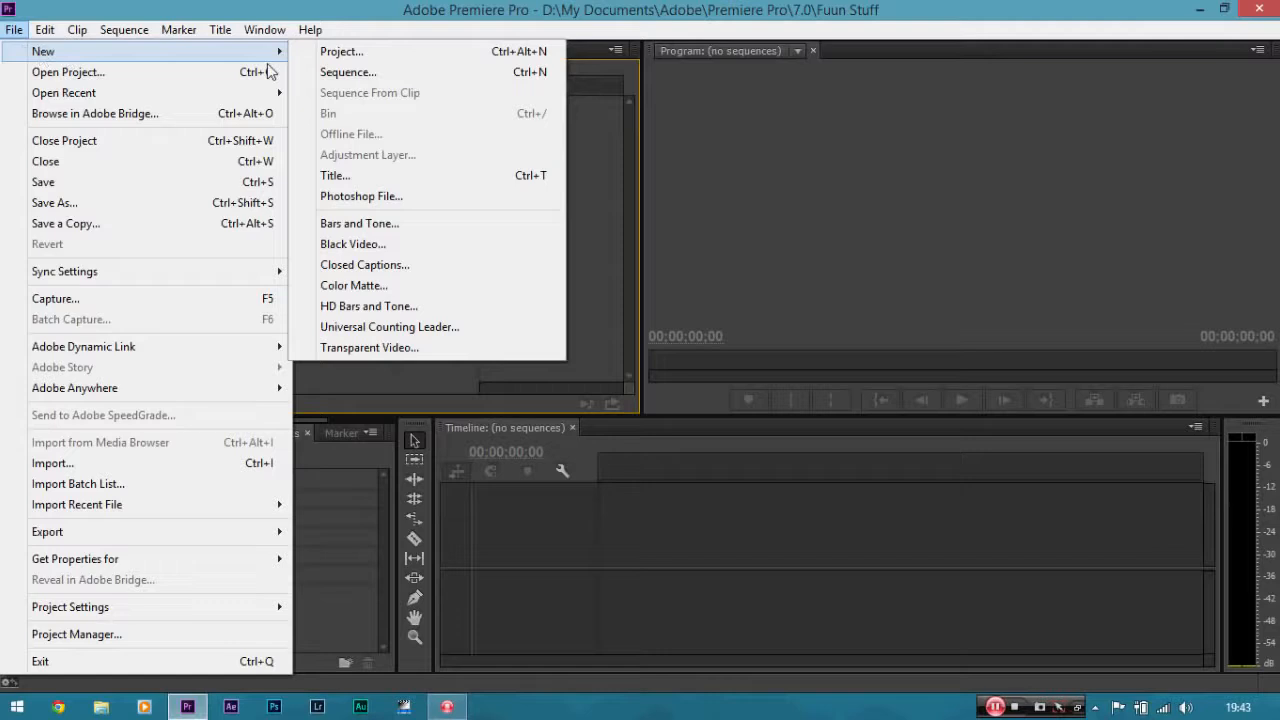
click(348, 72)
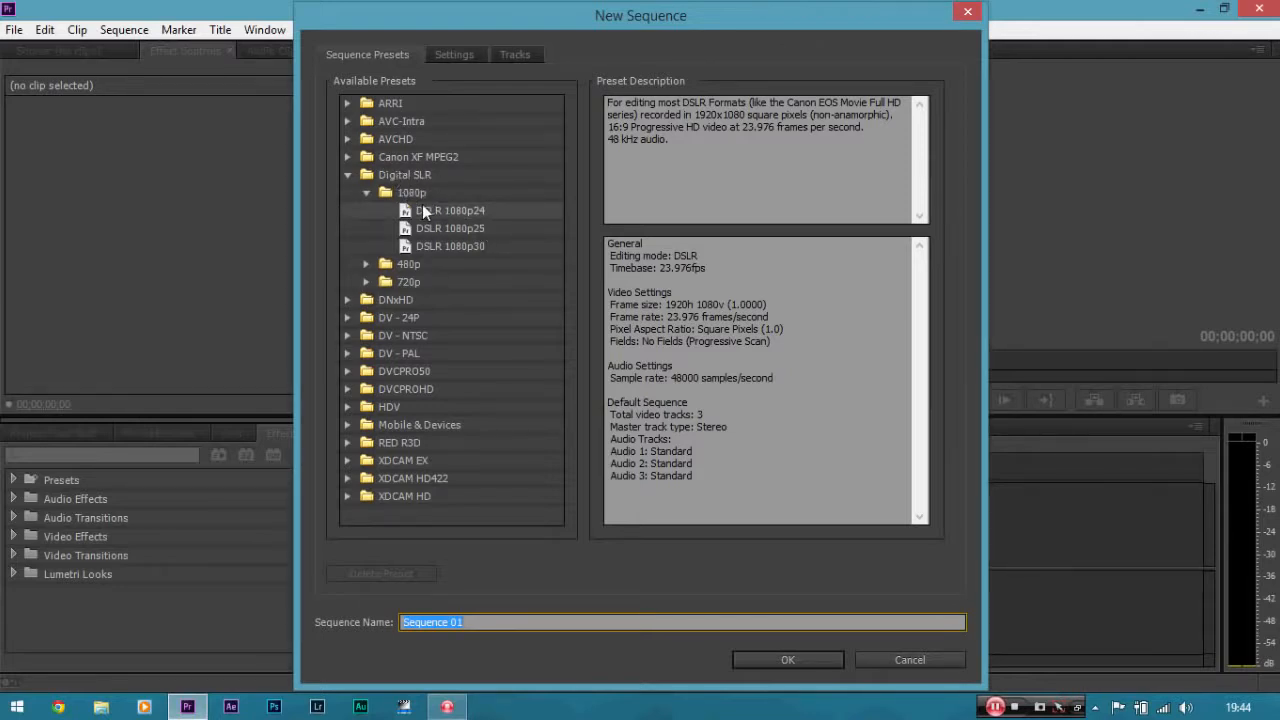
click(478, 210)
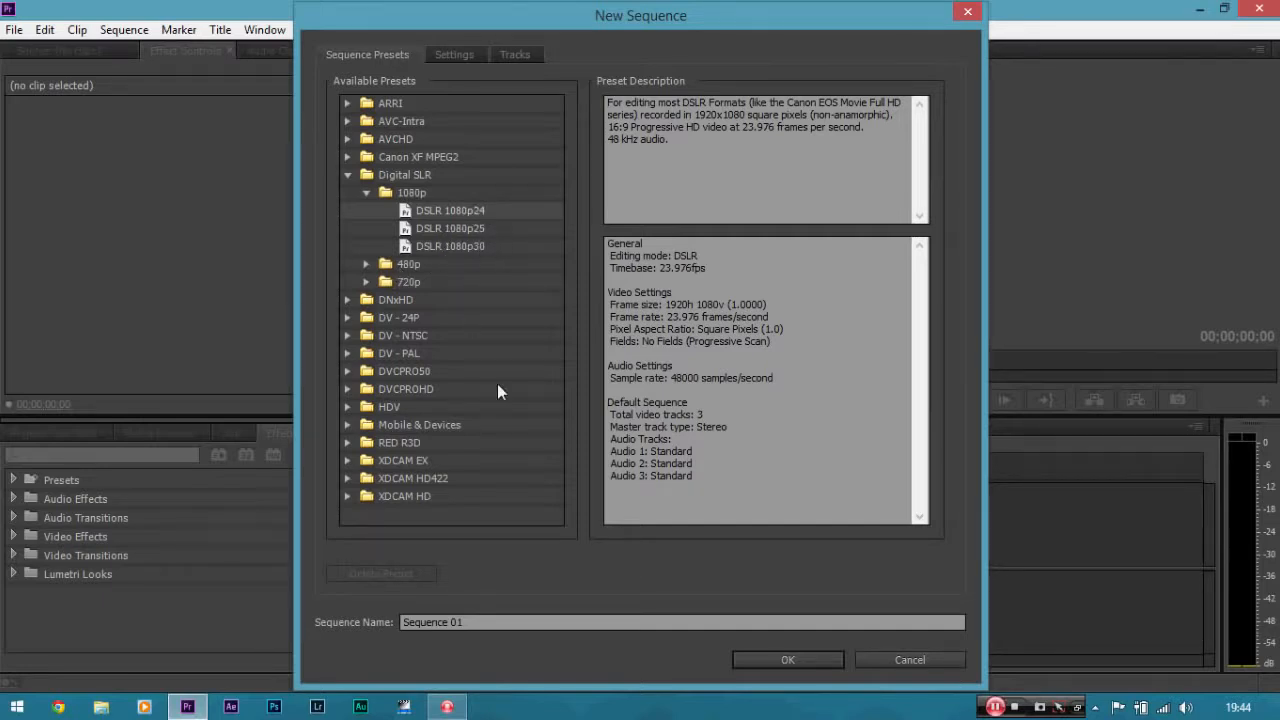
Examine the available RED R3D presets, including the 5K group, and the DV - NTSC presets.
click(348, 443)
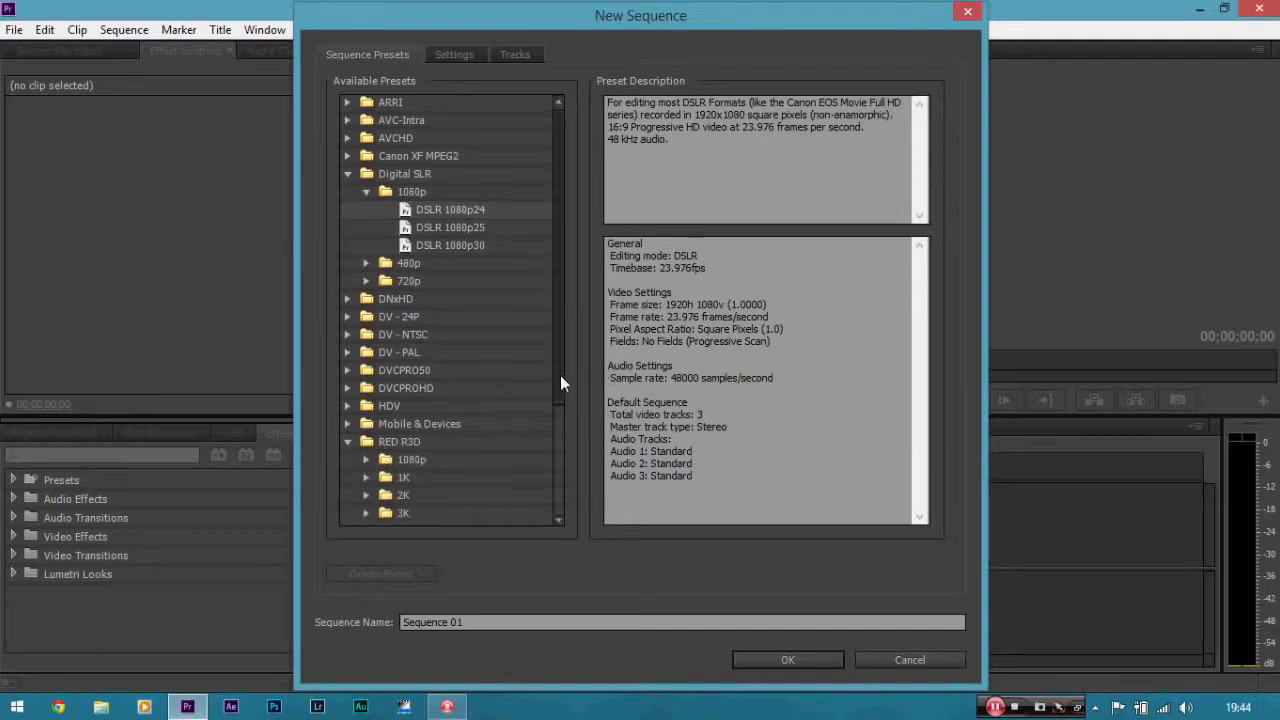
drag(560, 375, 541, 463)
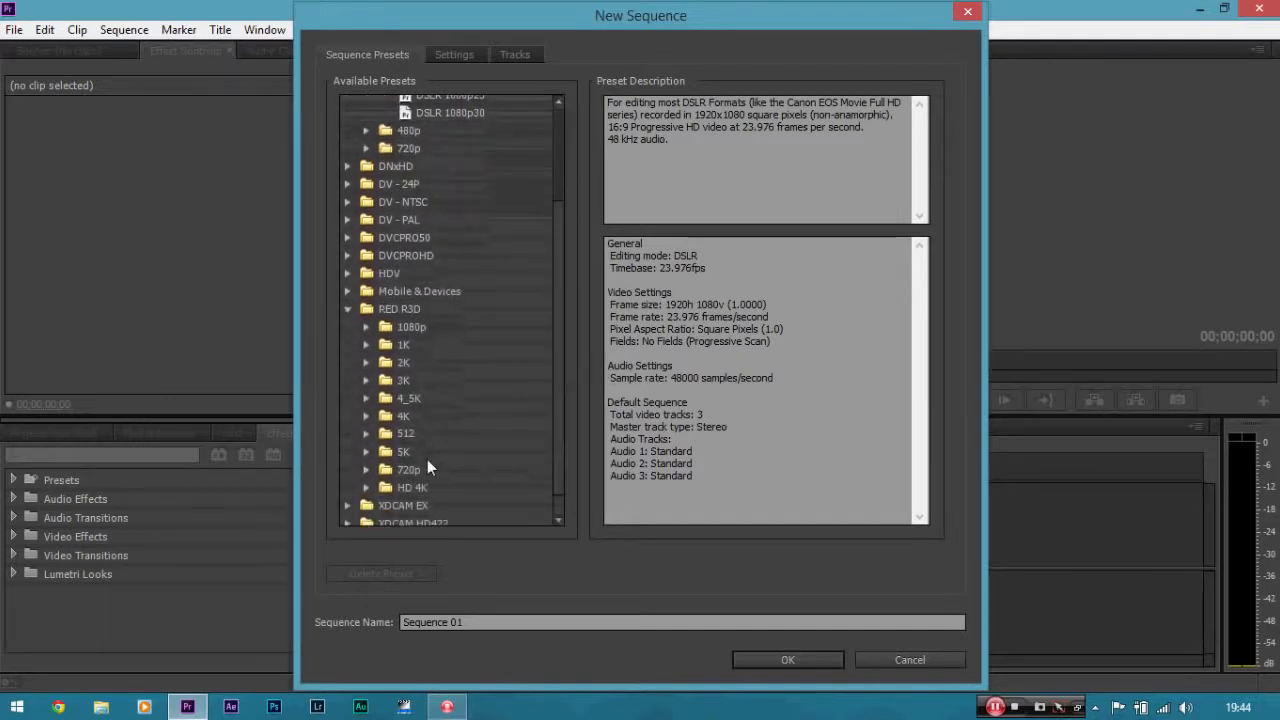
click(367, 453)
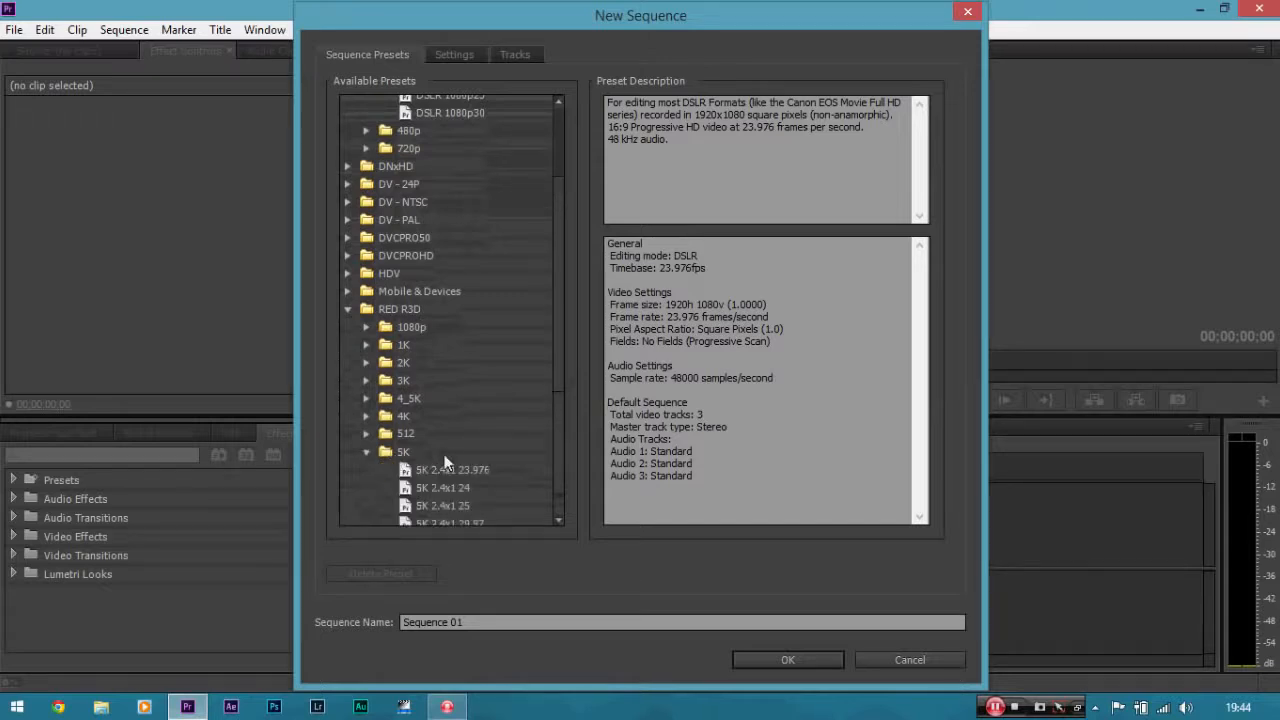
click(367, 453)
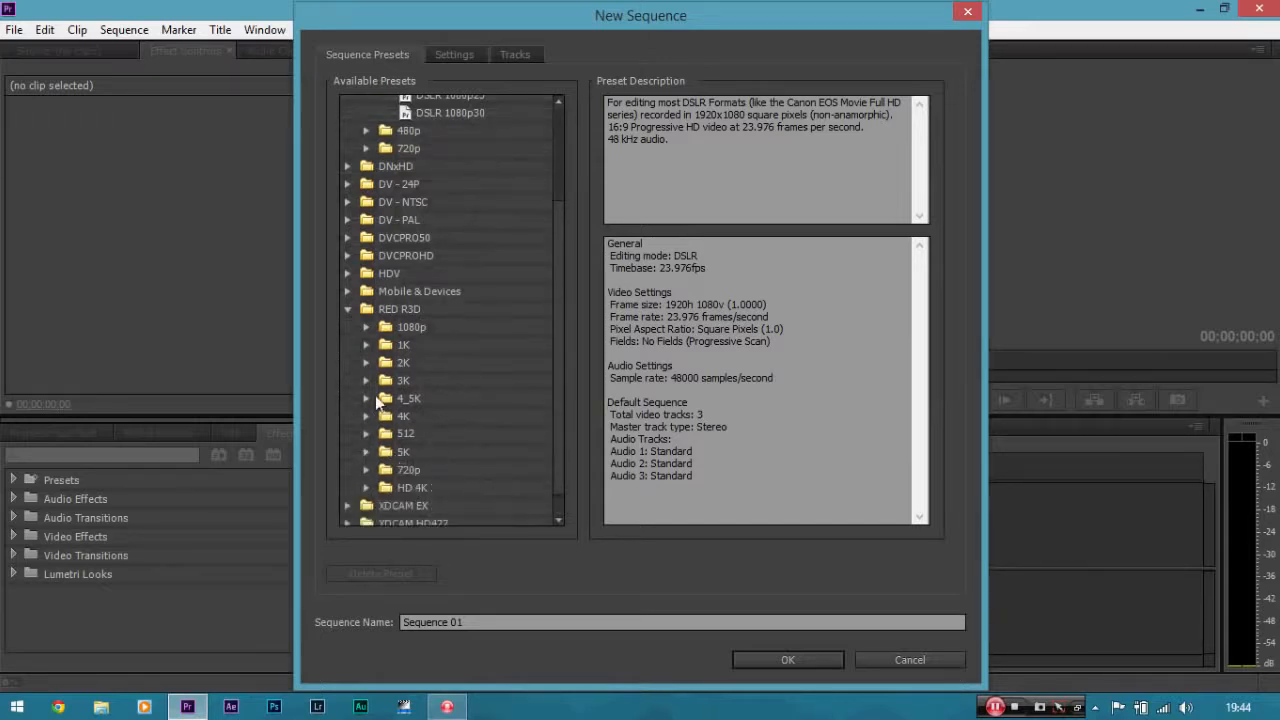
click(349, 310)
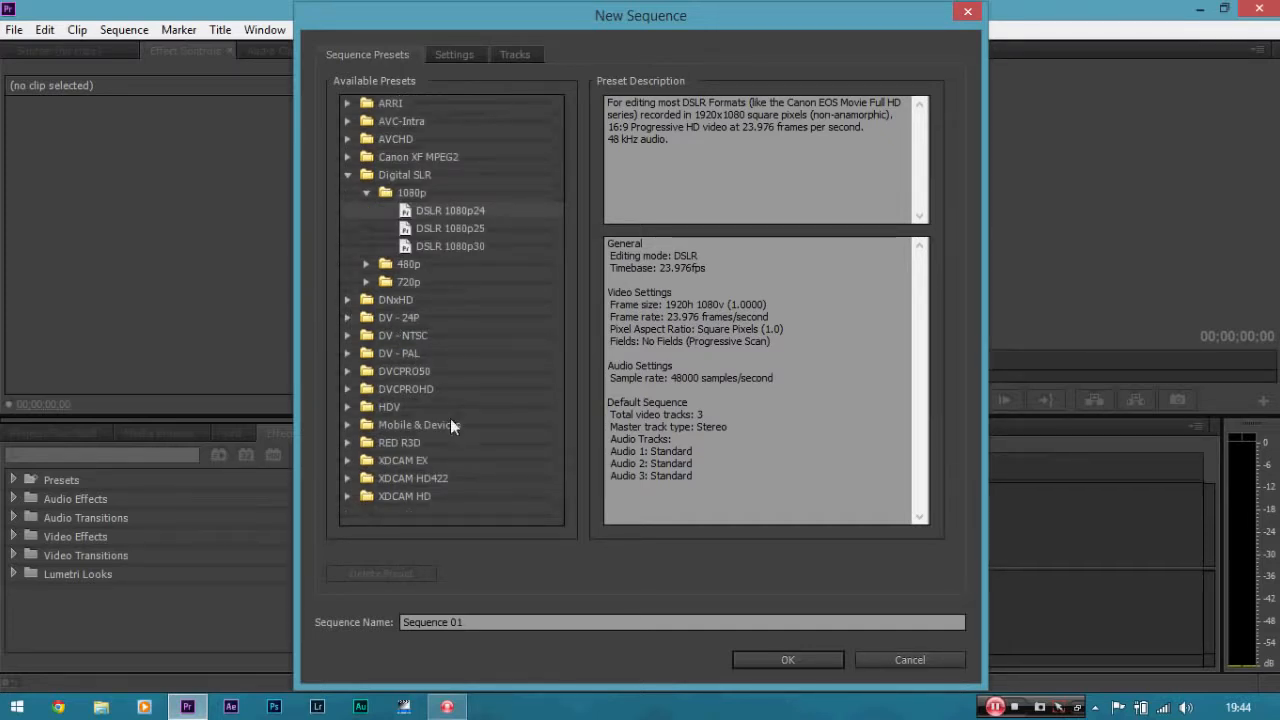
click(350, 336)
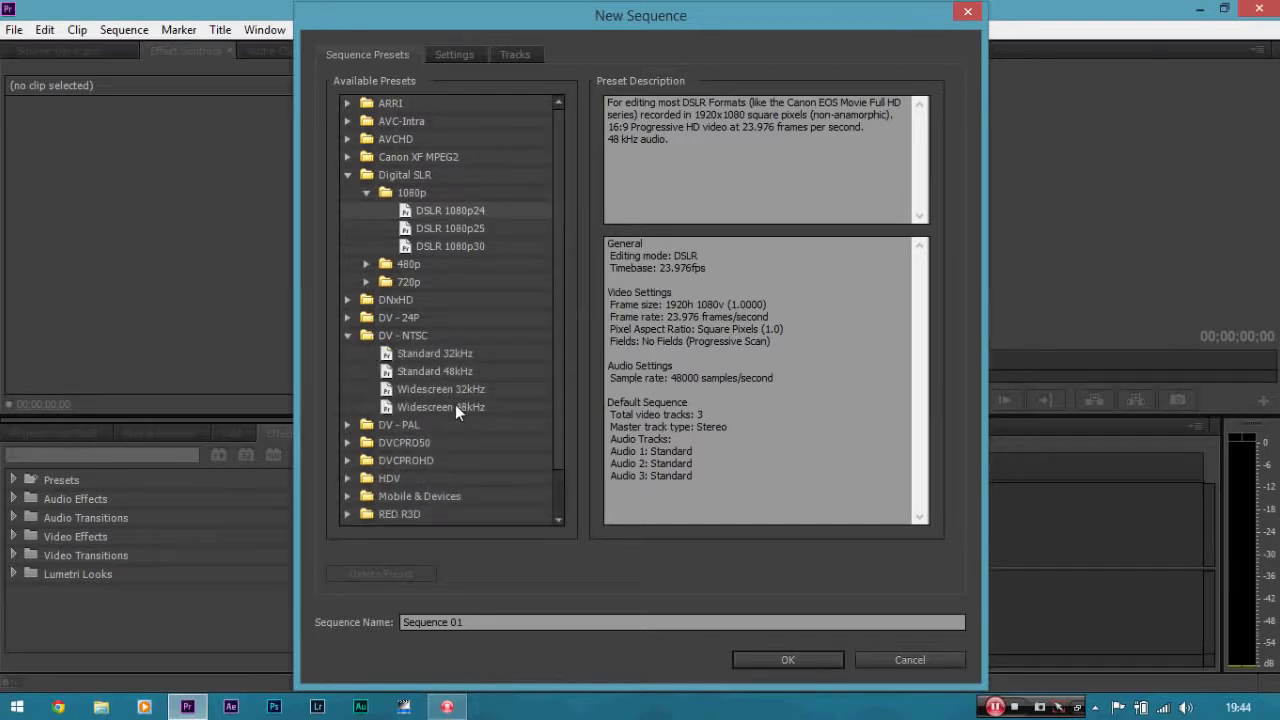
click(347, 335)
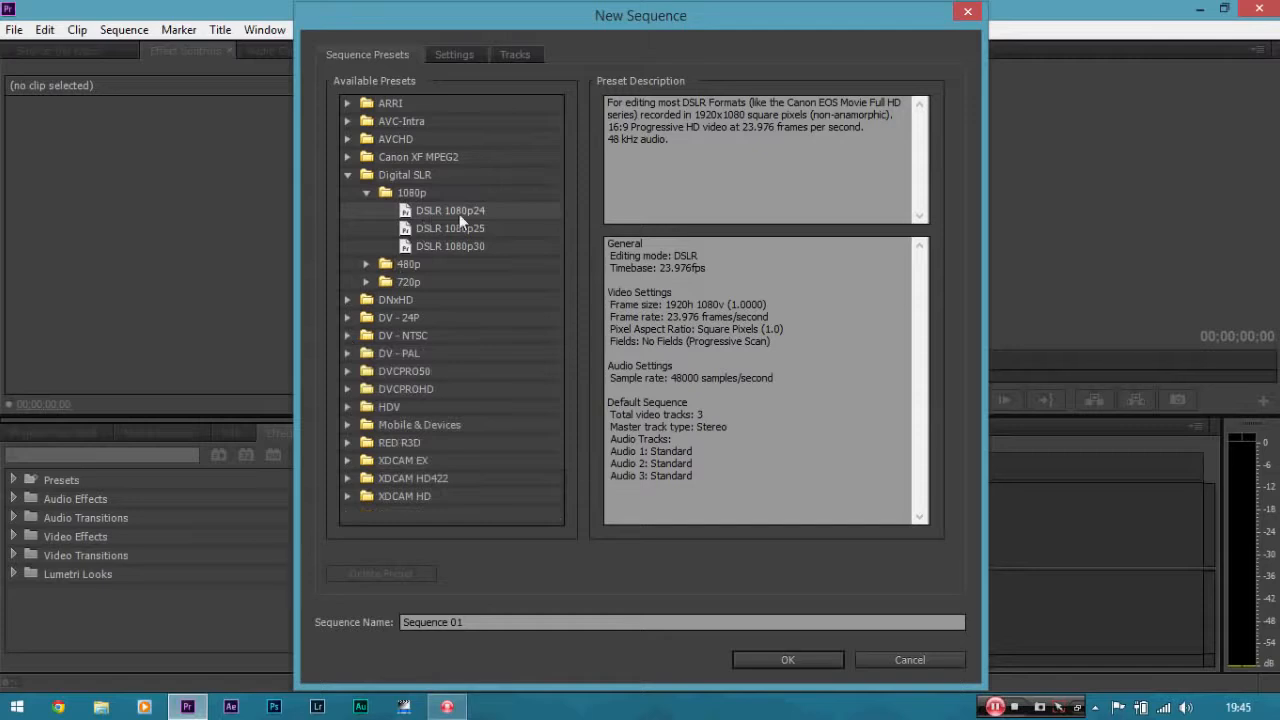
Review the sequence's frame size and timebase settings and create Sequence 01 from the DSLR 1080p24 preset.
click(456, 55)
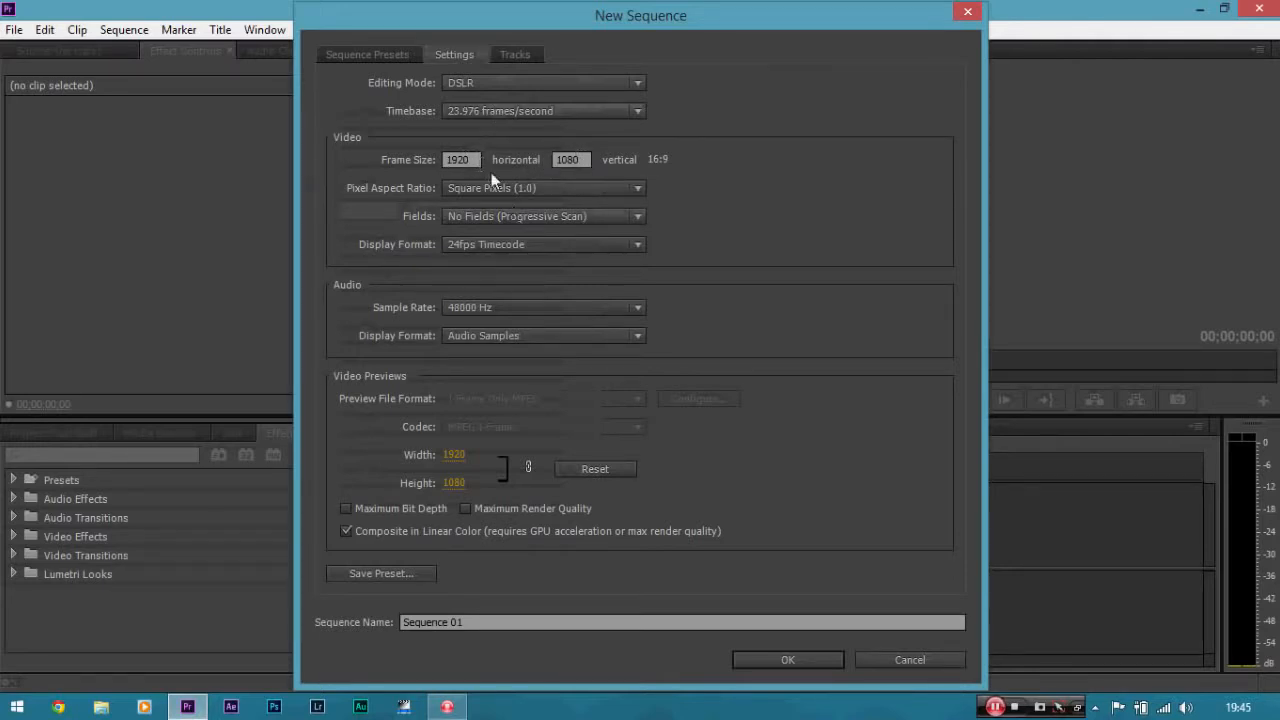
click(370, 55)
click(766, 660)
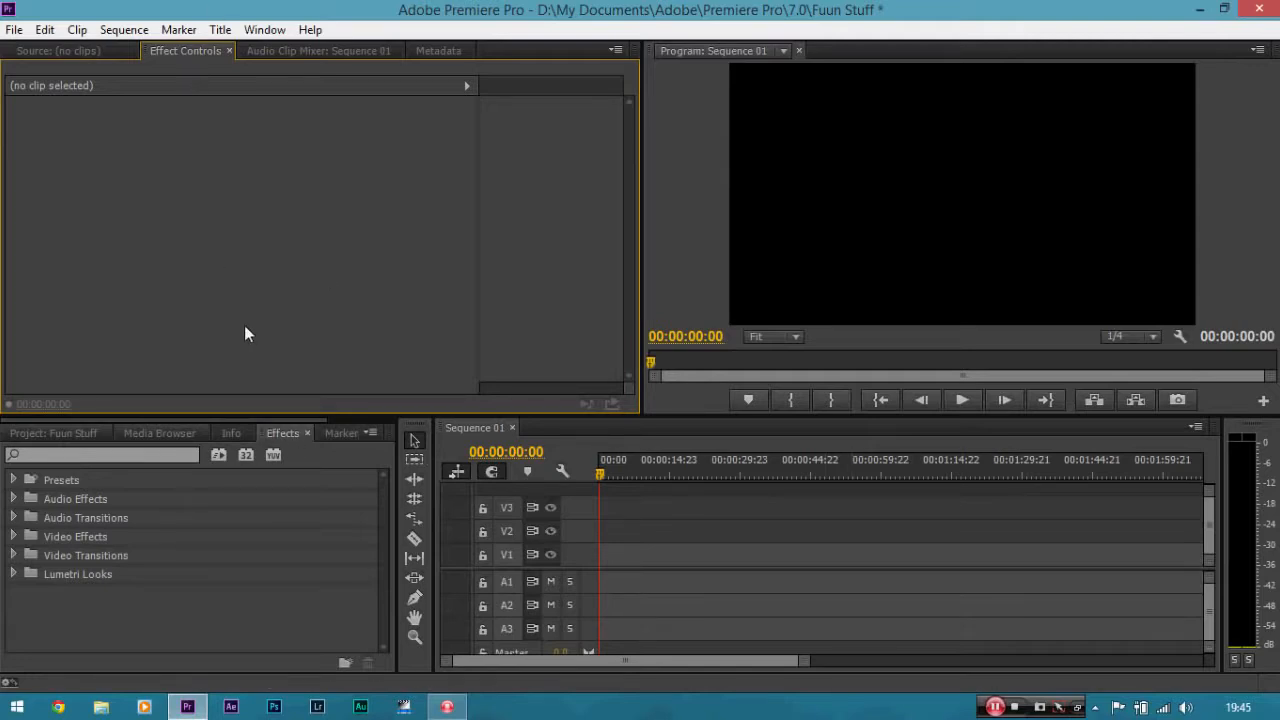
Import the video file _DSC5689 from the Desktop into the project.
click(70, 432)
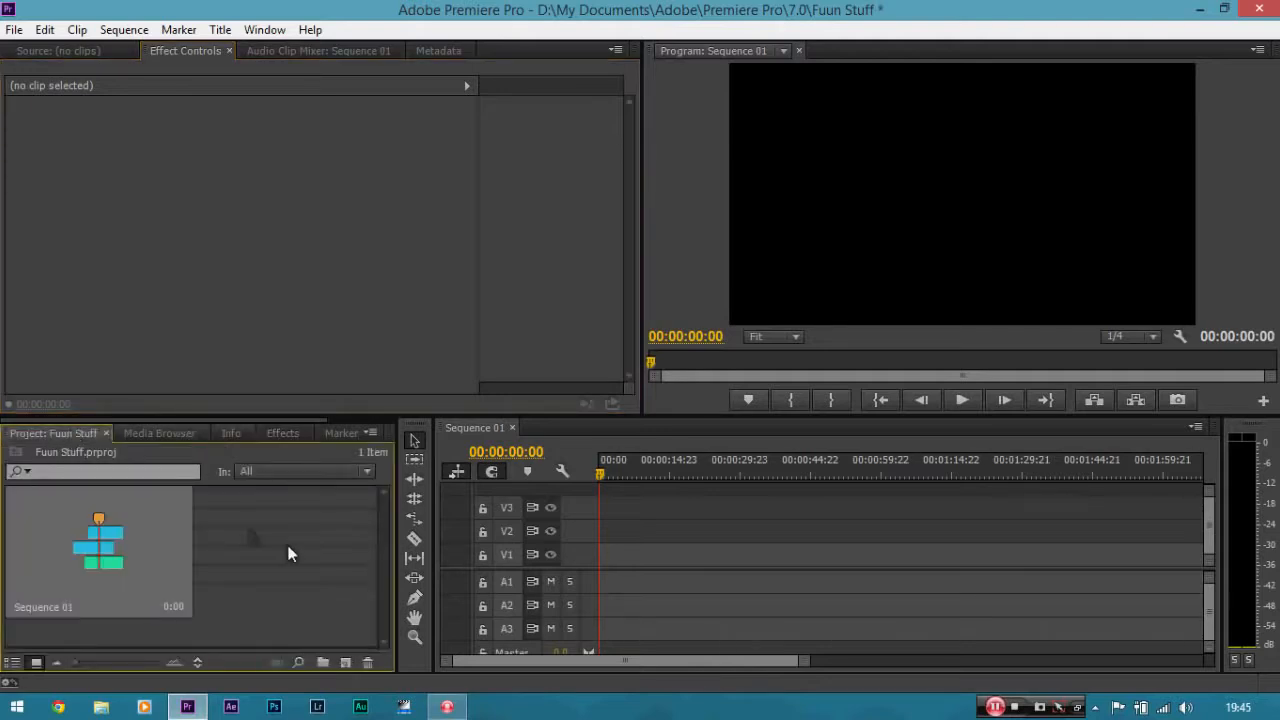
right_click(259, 528)
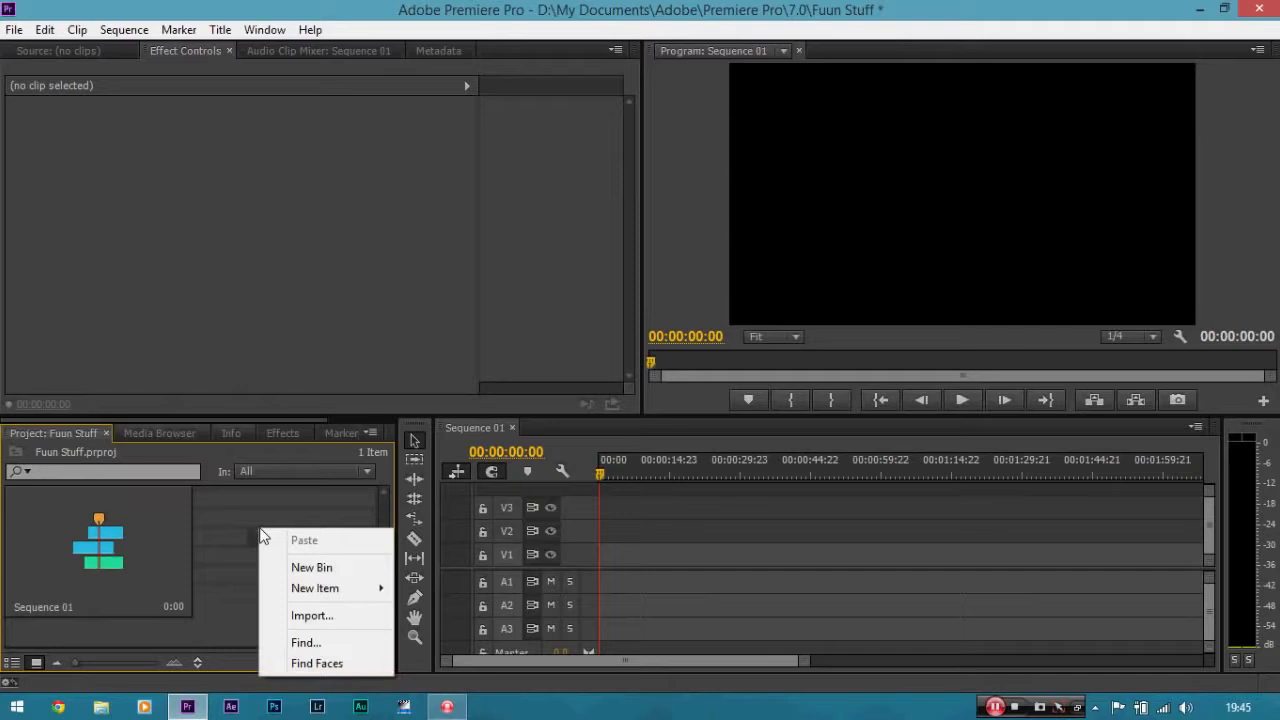
click(330, 616)
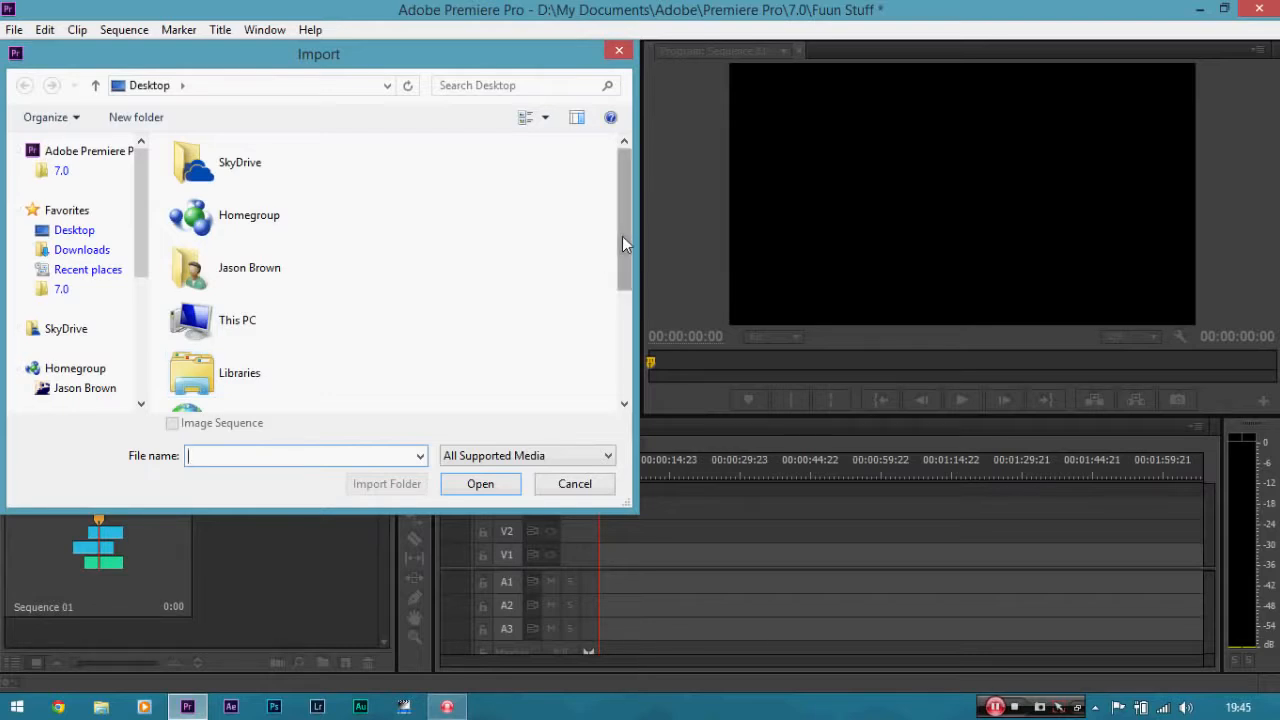
drag(622, 236, 622, 338)
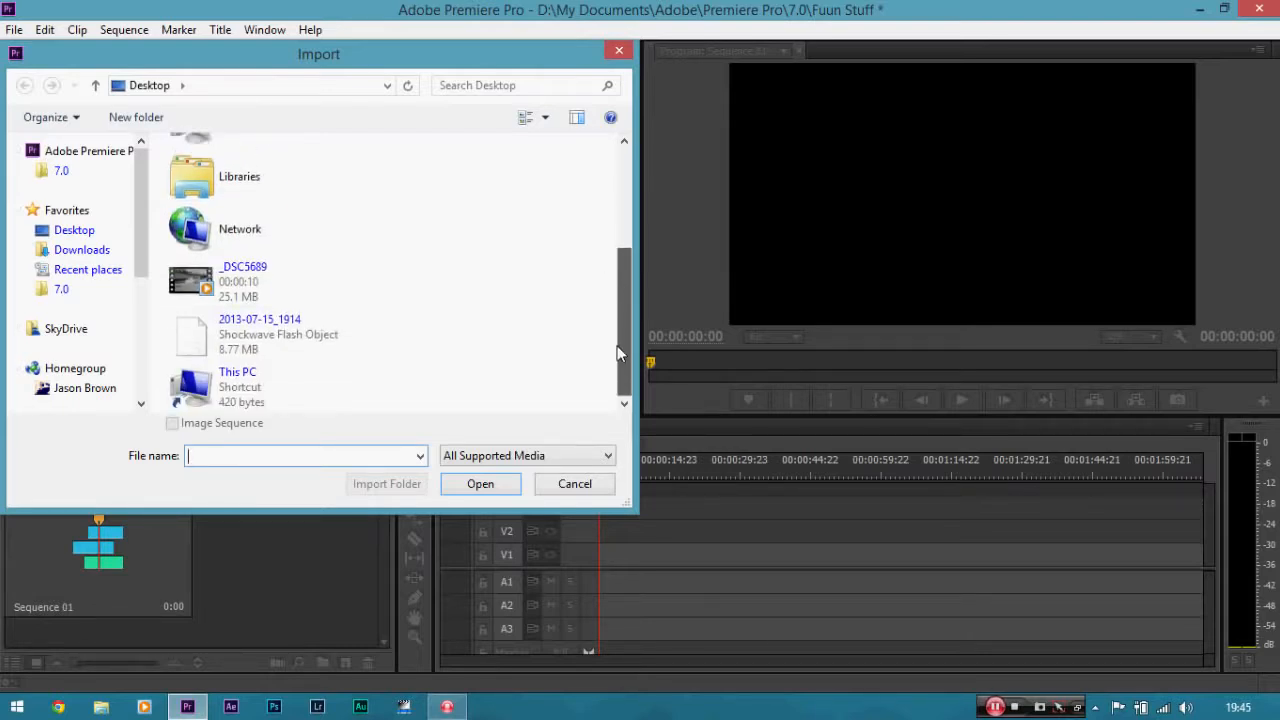
double_click(268, 290)
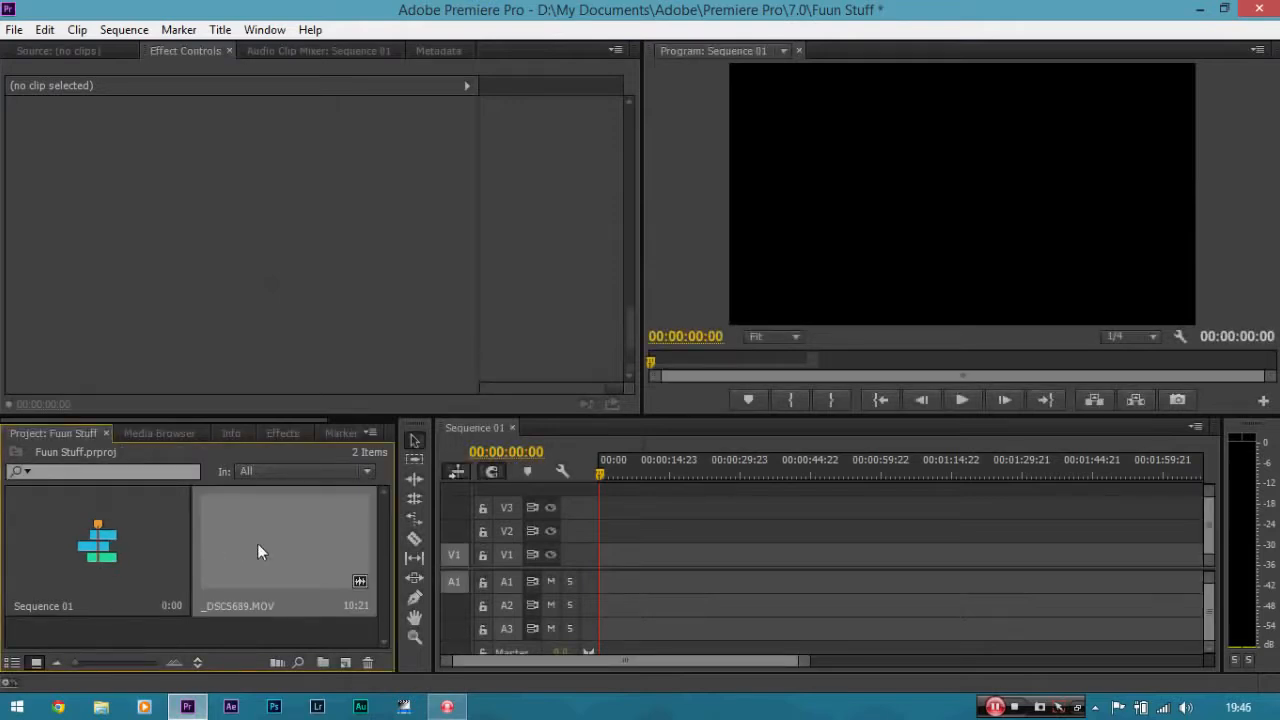
Place the _DSC5689.MOV clip at the start of tracks V1 and A1 in Sequence 01.
drag(257, 543, 640, 560)
click(635, 560)
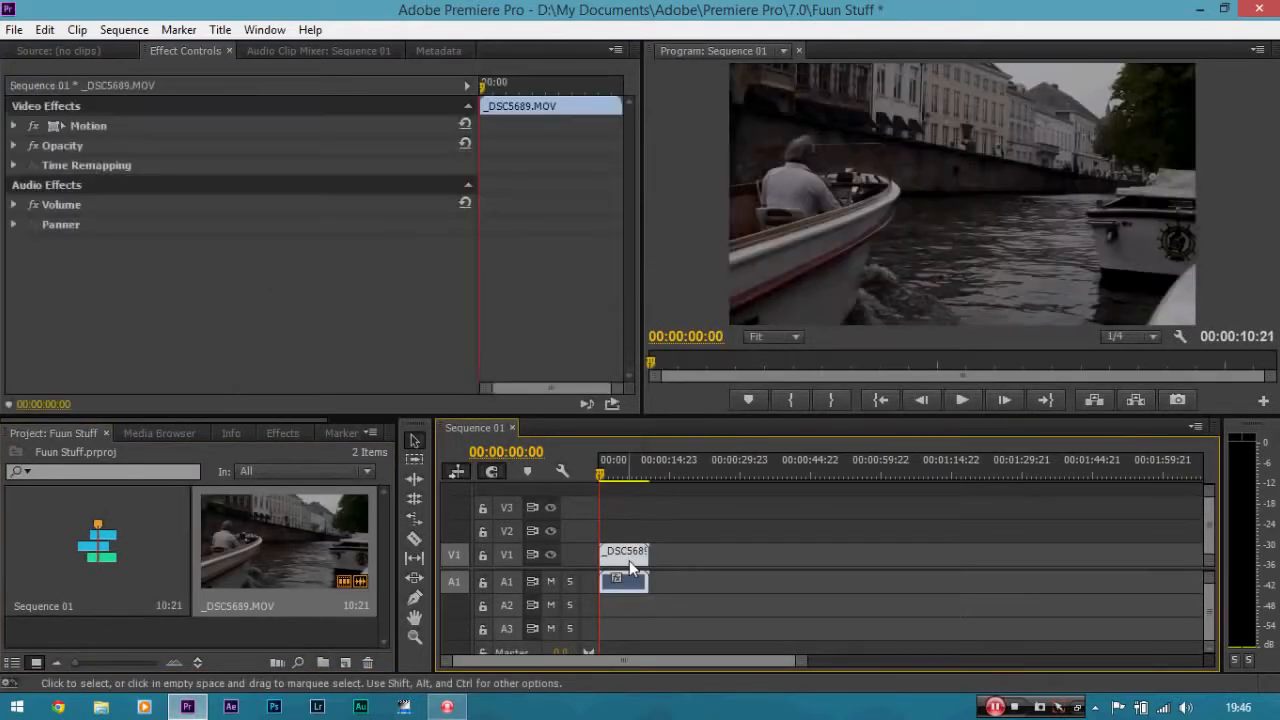
Examine the _DSC5689.MOV clip on the timeline at several zoom levels.
key(equal)
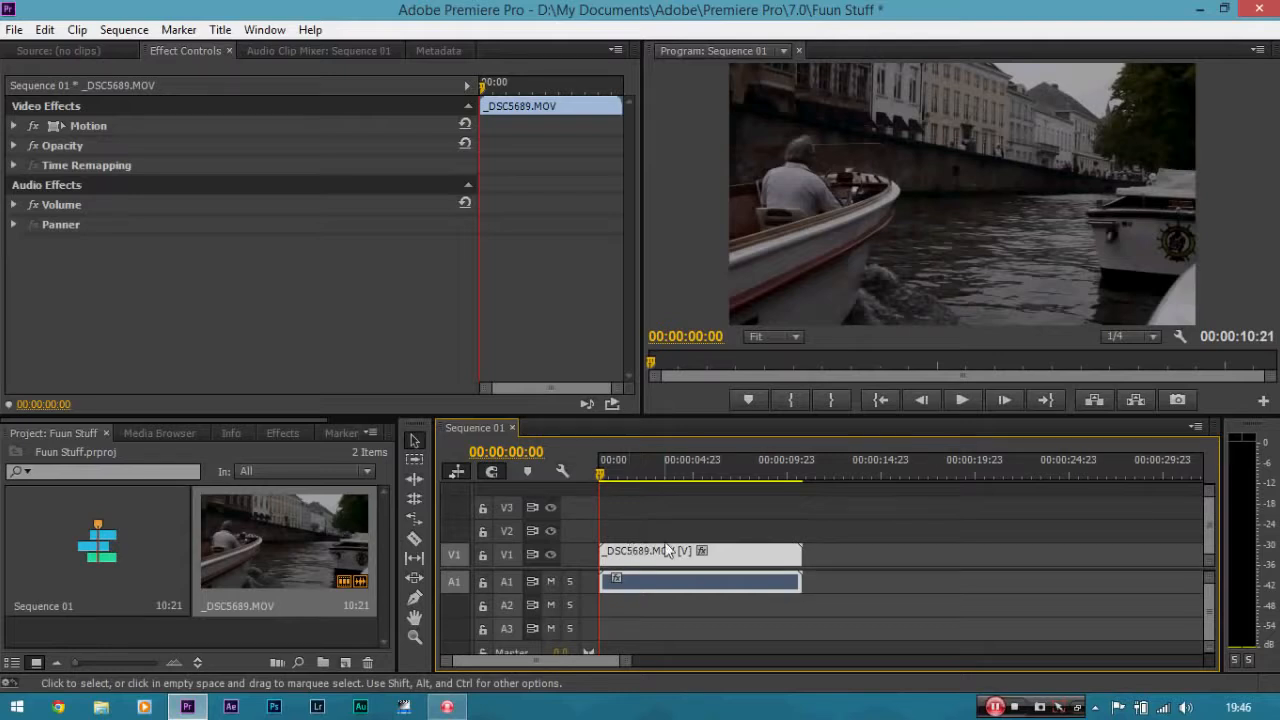
key(minus)
key(minus)
key(minus)
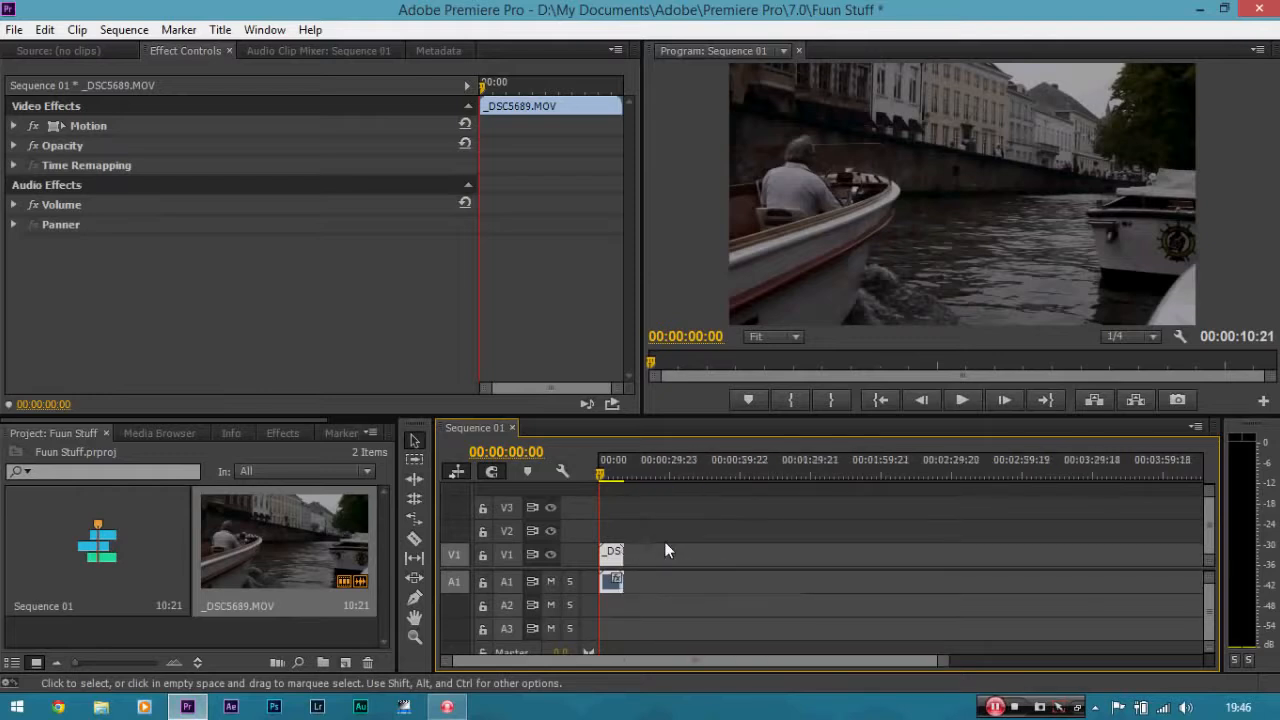
key(equal)
key(minus)
key(equal)
key(equal)
key(equal)
key(equal)
key(equal)
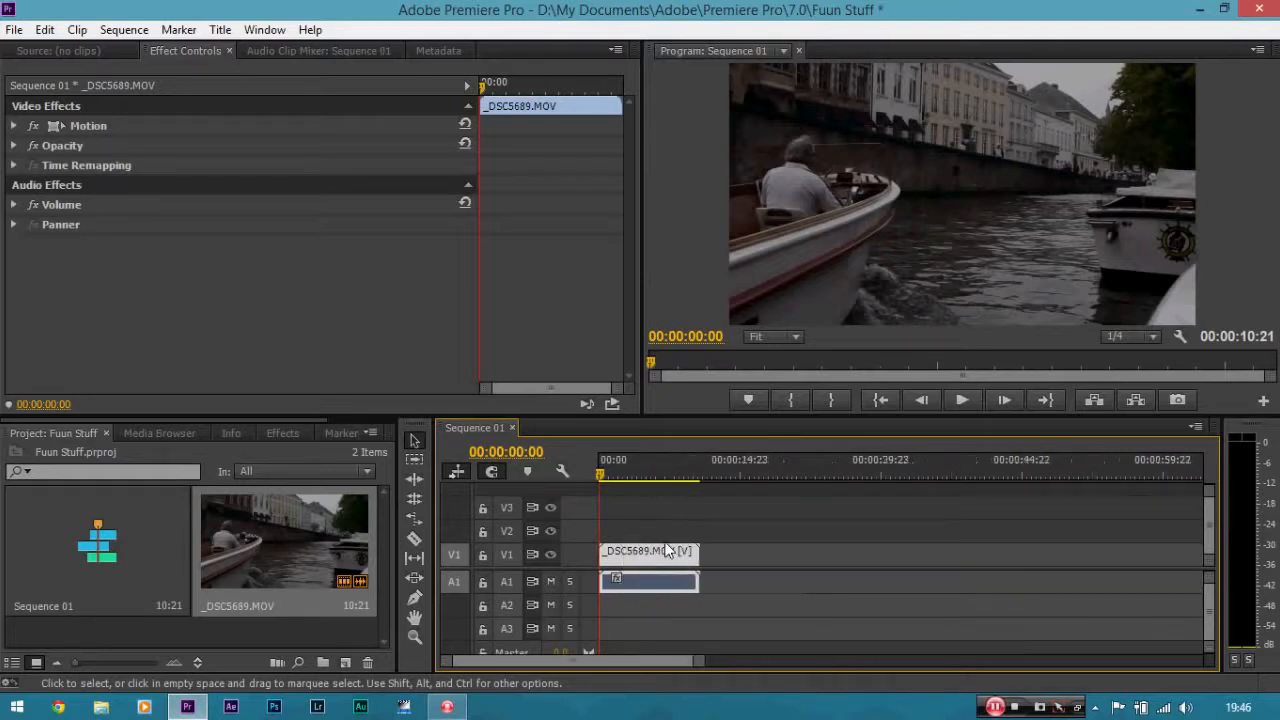
key(minus)
key(minus)
key(minus)
key(minus)
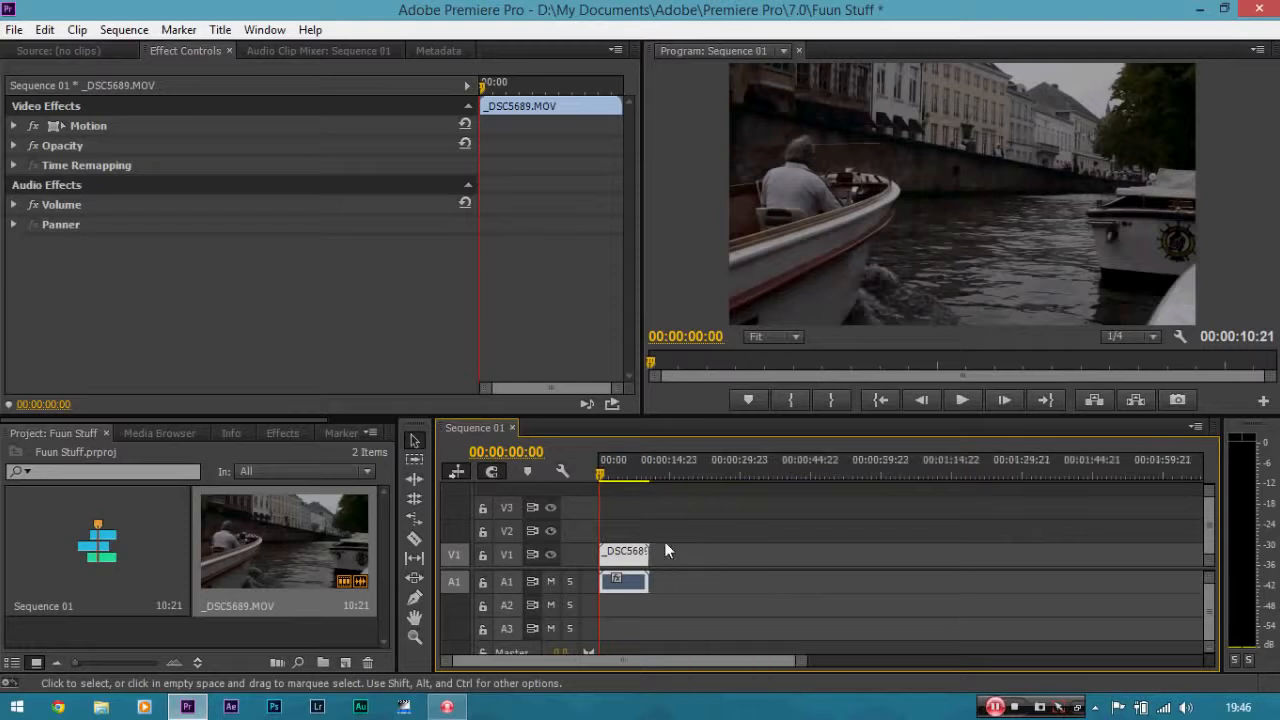
key(equal)
key(equal)
key(equal)
key(minus)
key(equal)
key(minus)
key(minus)
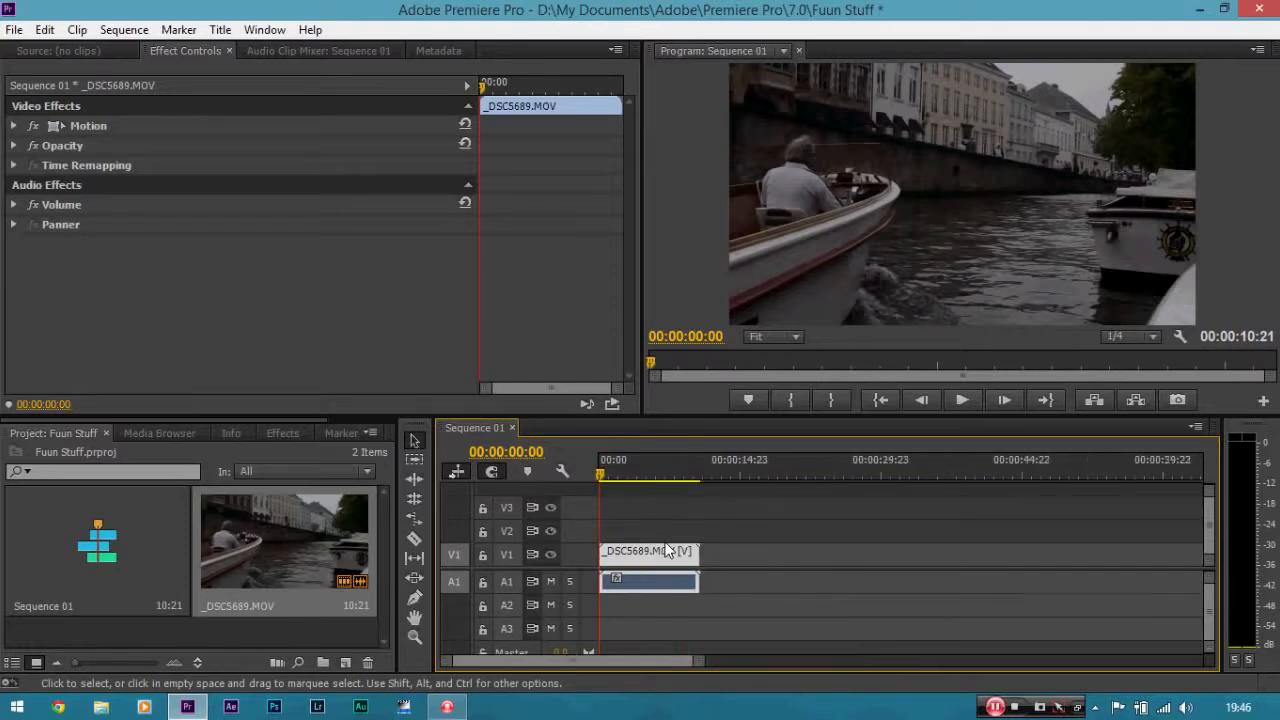
key(equal)
key(equal)
key(equal)
key(minus)
key(minus)
key(minus)
key(equal)
key(equal)
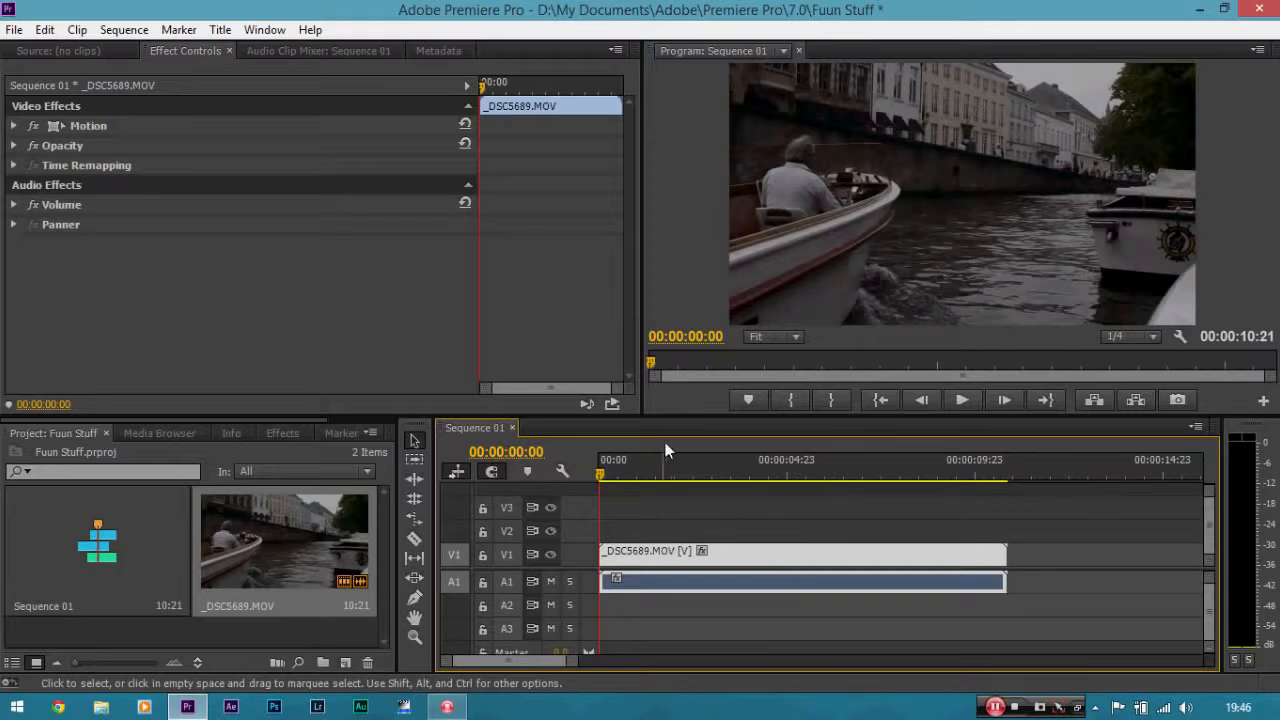
drag(572, 665, 751, 651)
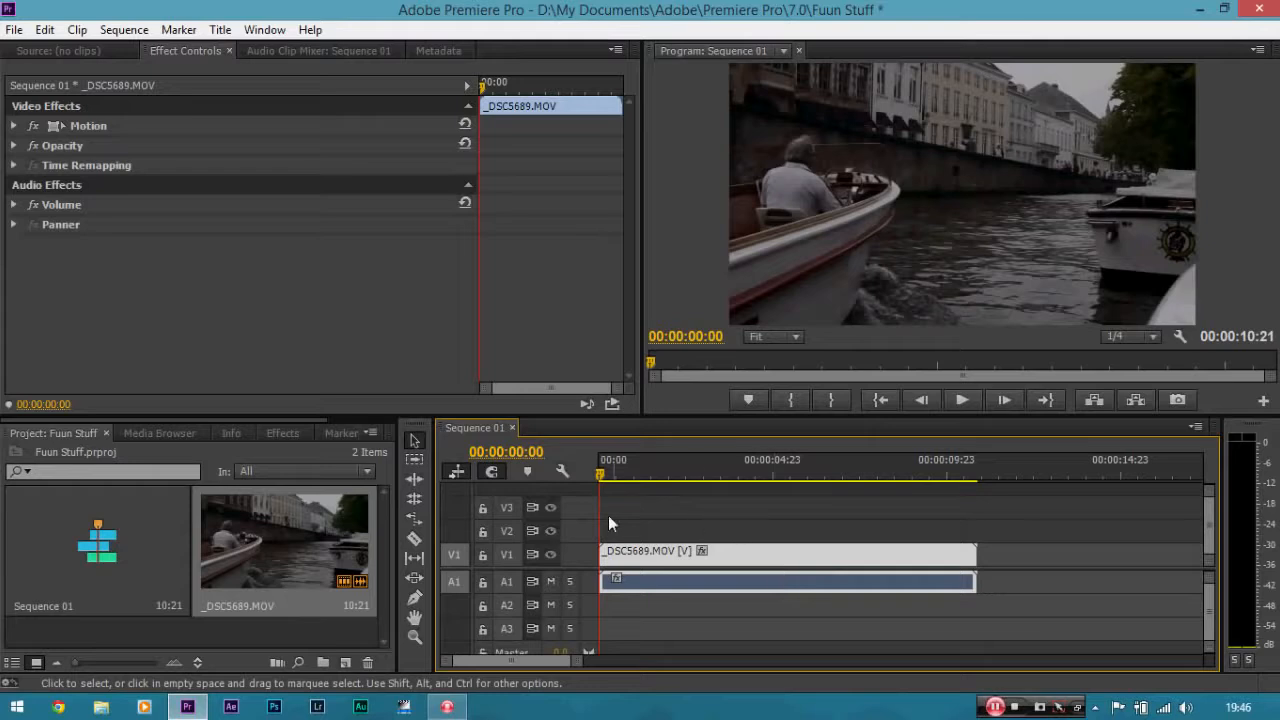
Keep the playhead at the sequence start and select 1/4 as the program monitor's playback resolution.
drag(604, 474, 570, 474)
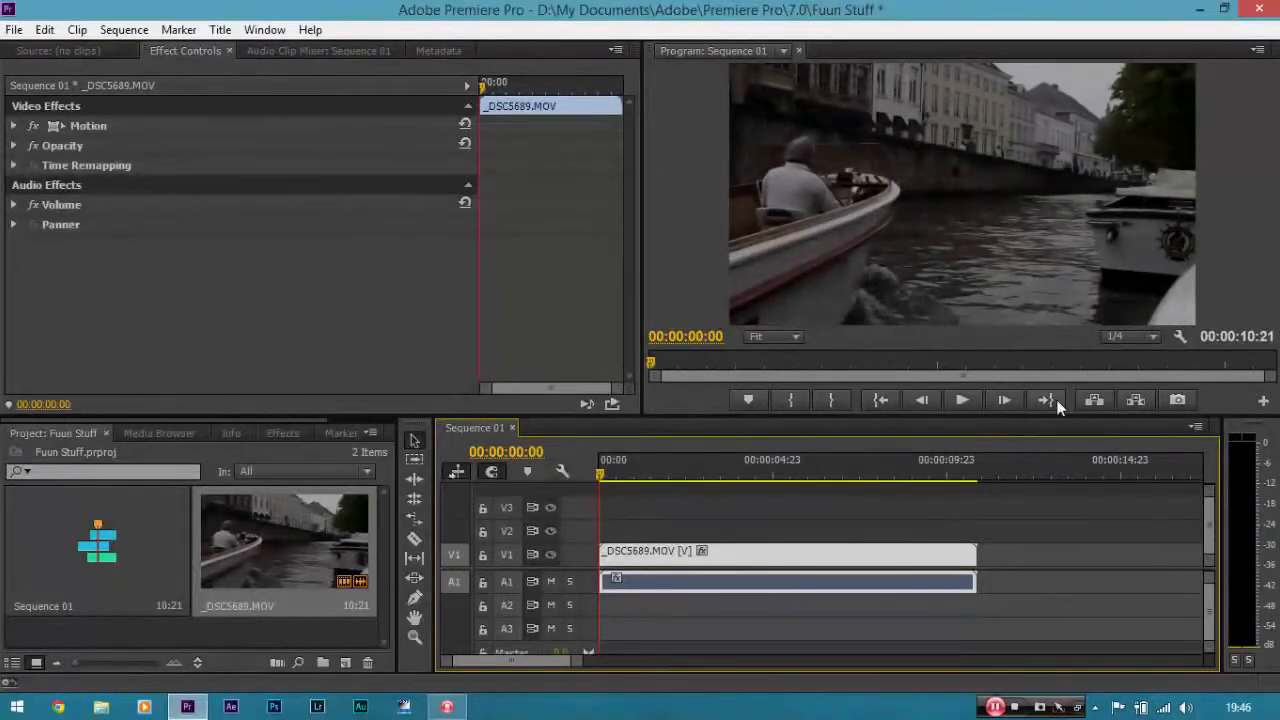
click(1145, 335)
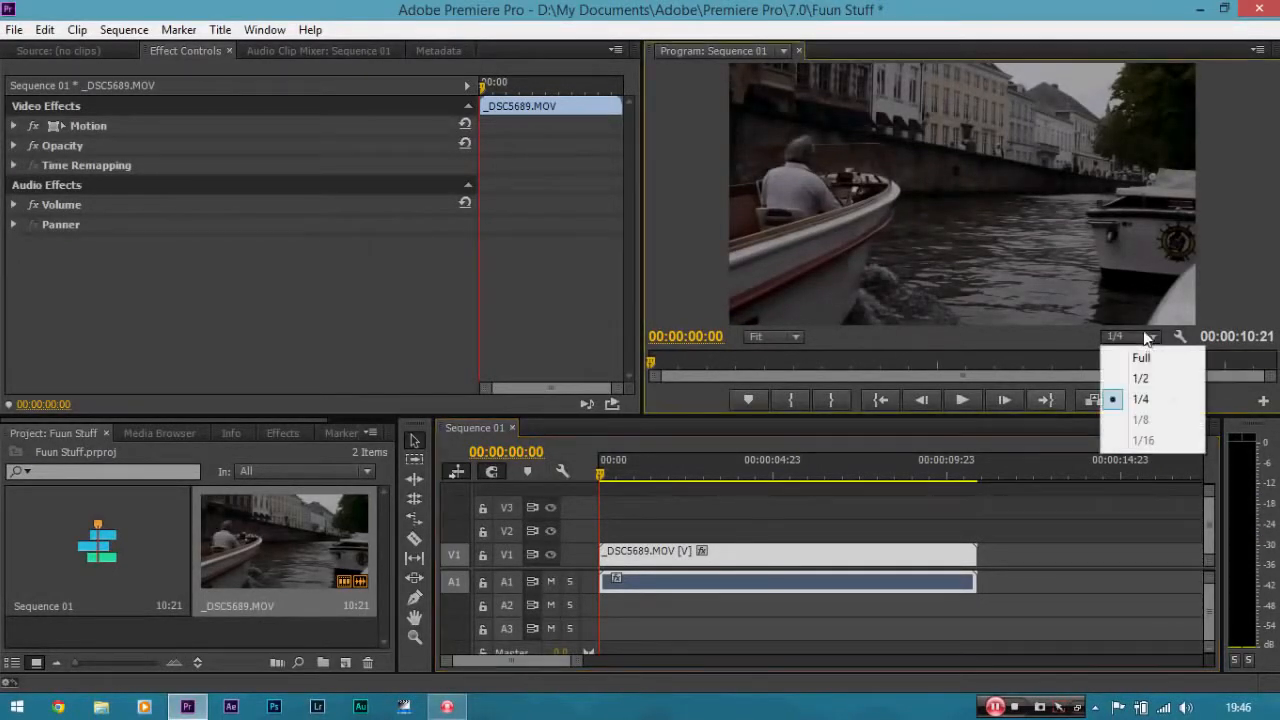
click(1150, 408)
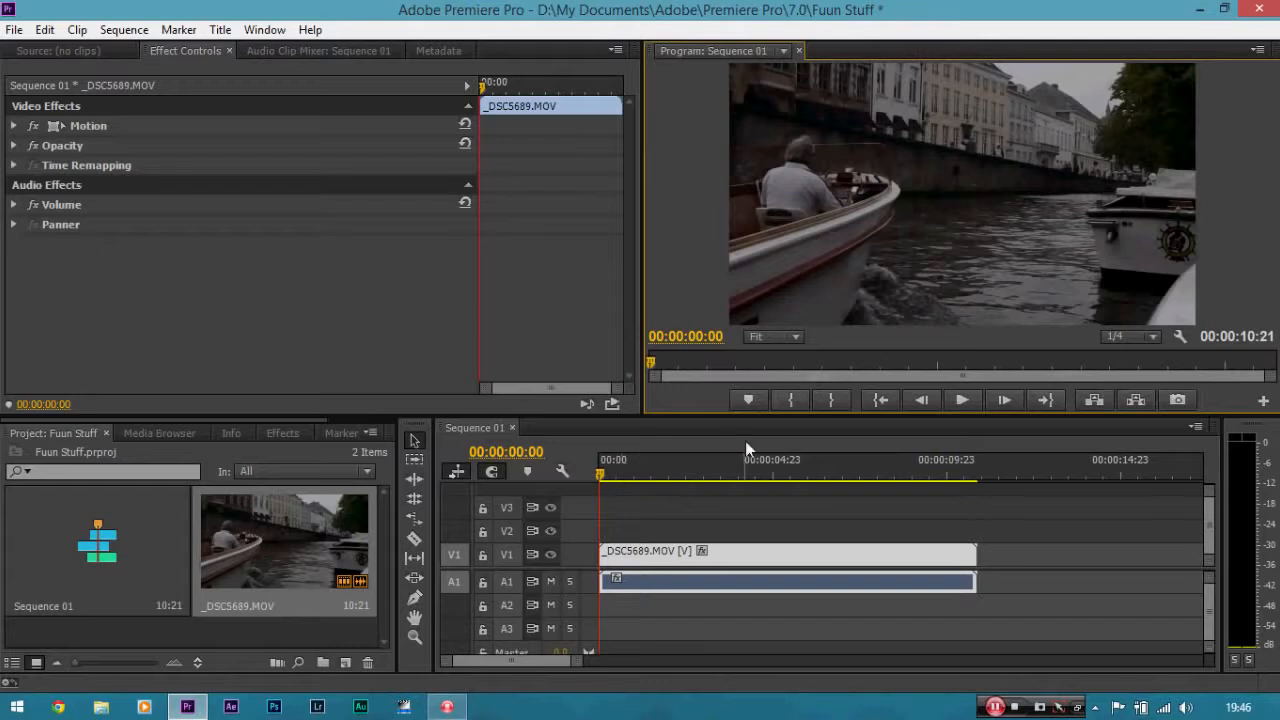
click(1126, 337)
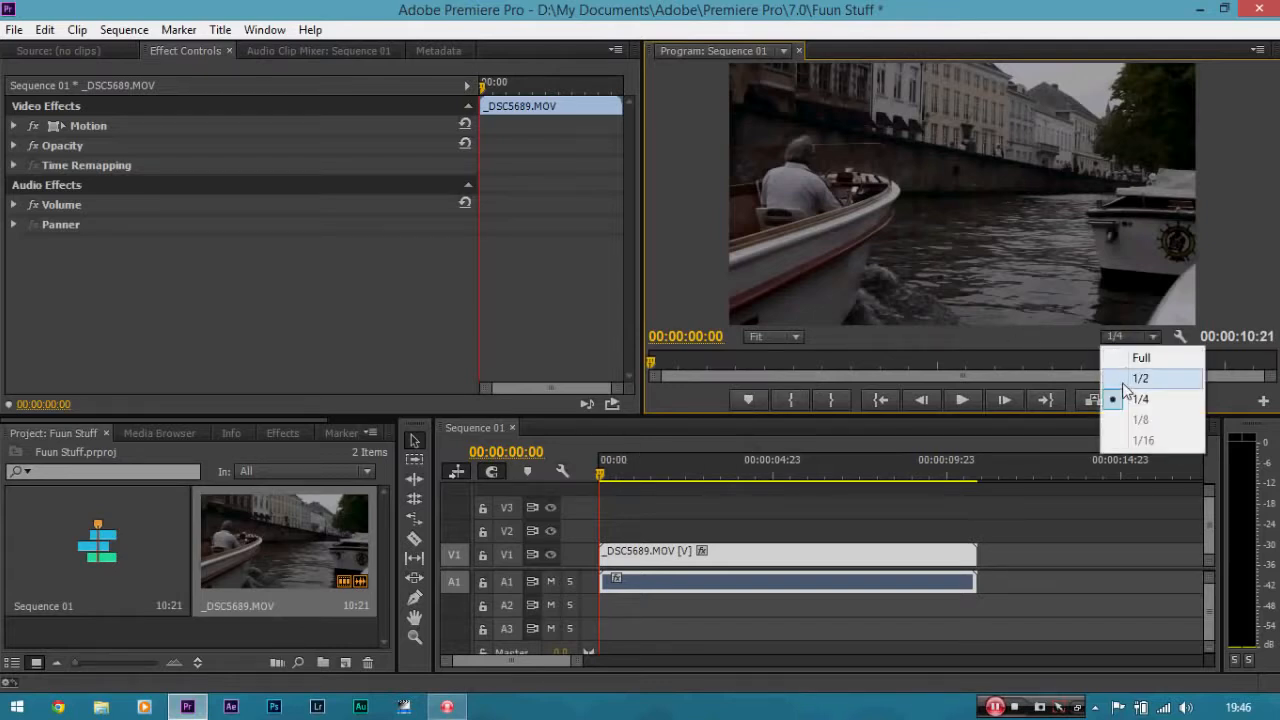
click(1118, 399)
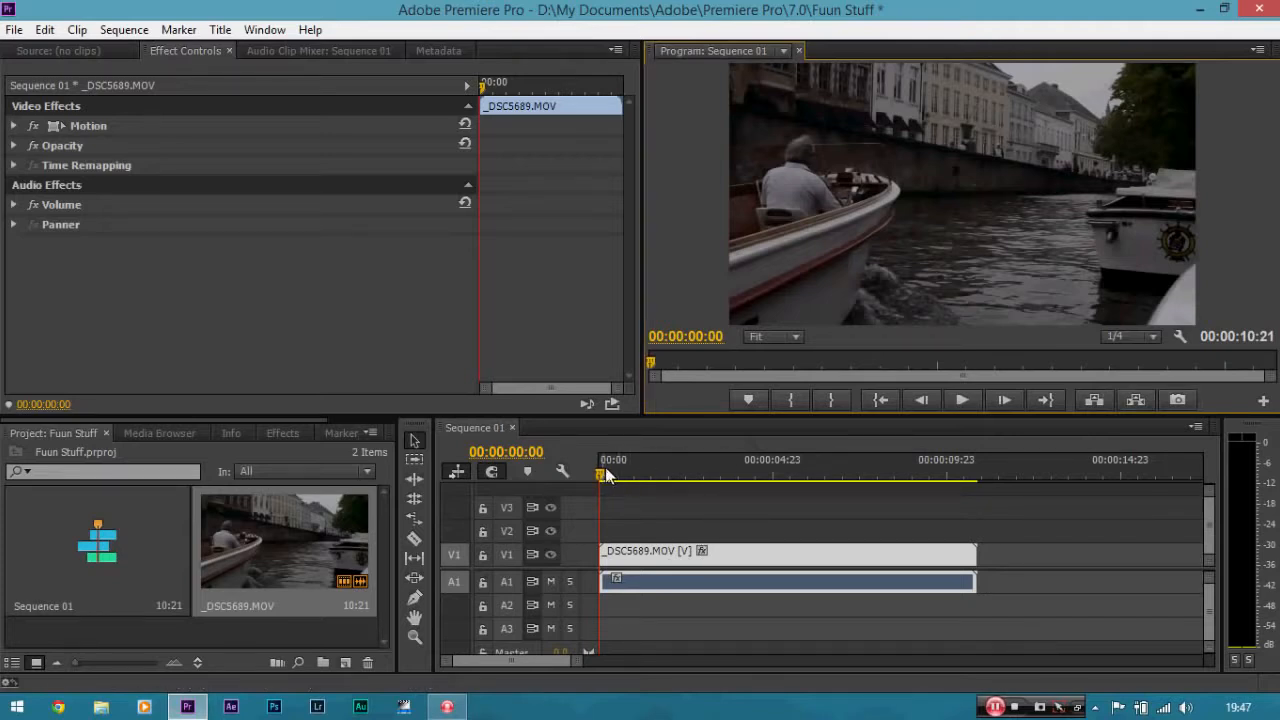
Try trimming the beginning of the _DSC5689.MOV clip to the playhead at 00:00:02:13, and undo the trim.
drag(604, 476, 691, 478)
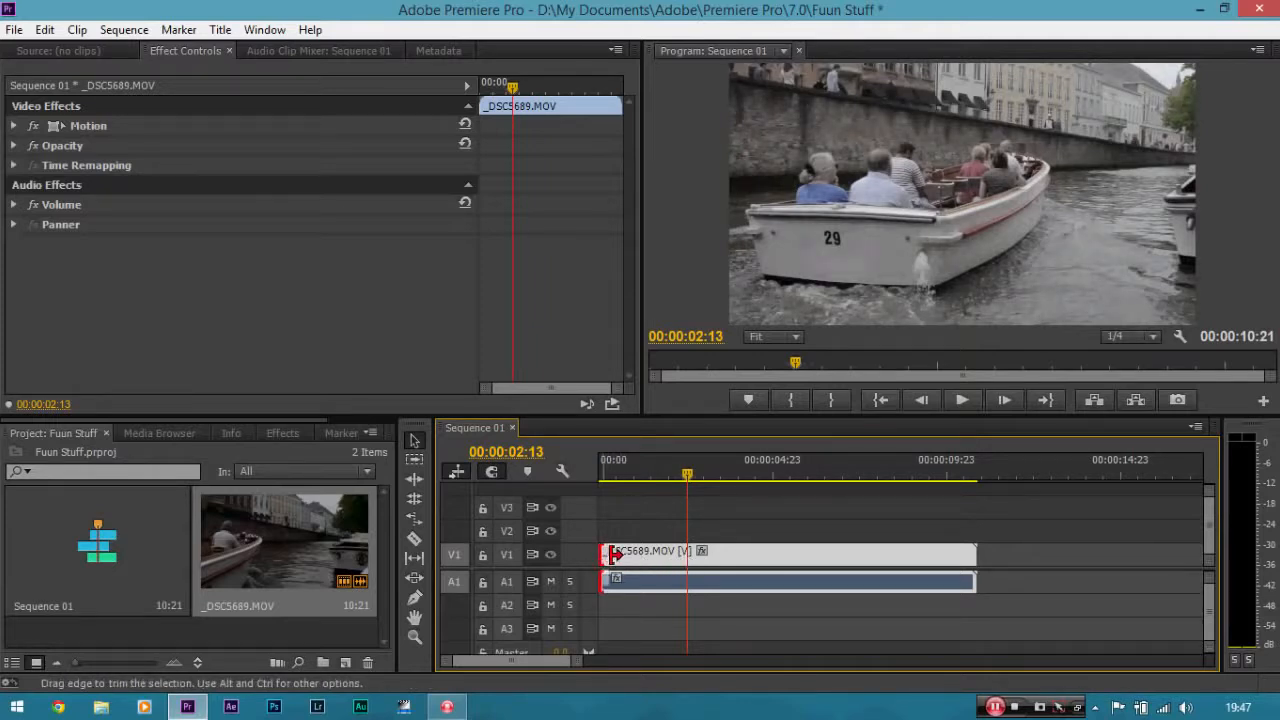
drag(606, 553, 688, 553)
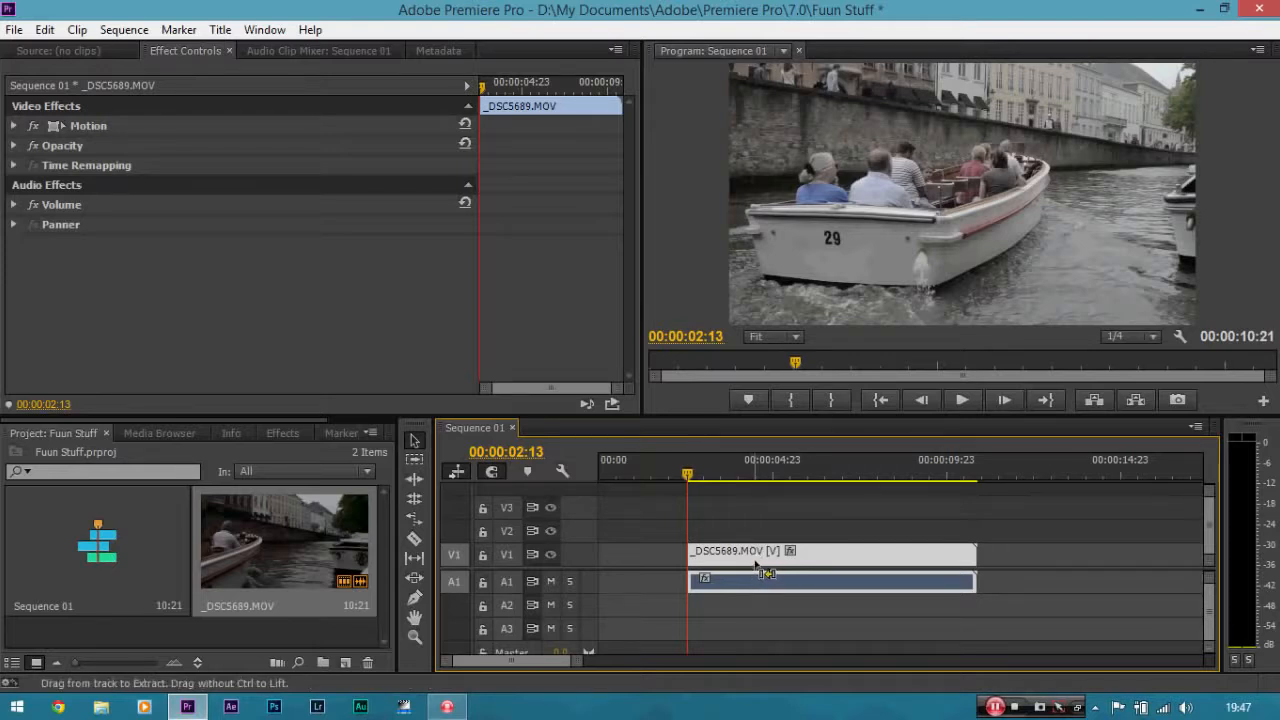
key(ctrl+z)
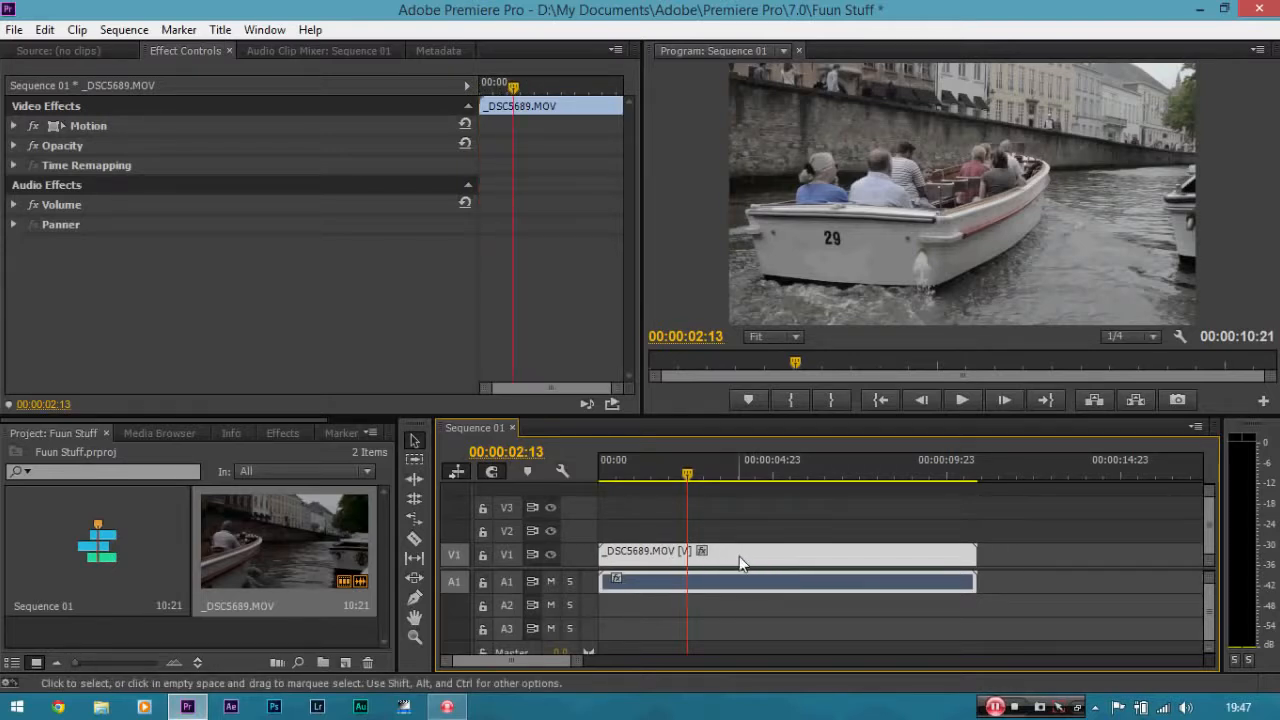
Split the _DSC5689.MOV clip at 00:00:02:13 with the Razor tool and delete the first segment from the timeline.
key(c)
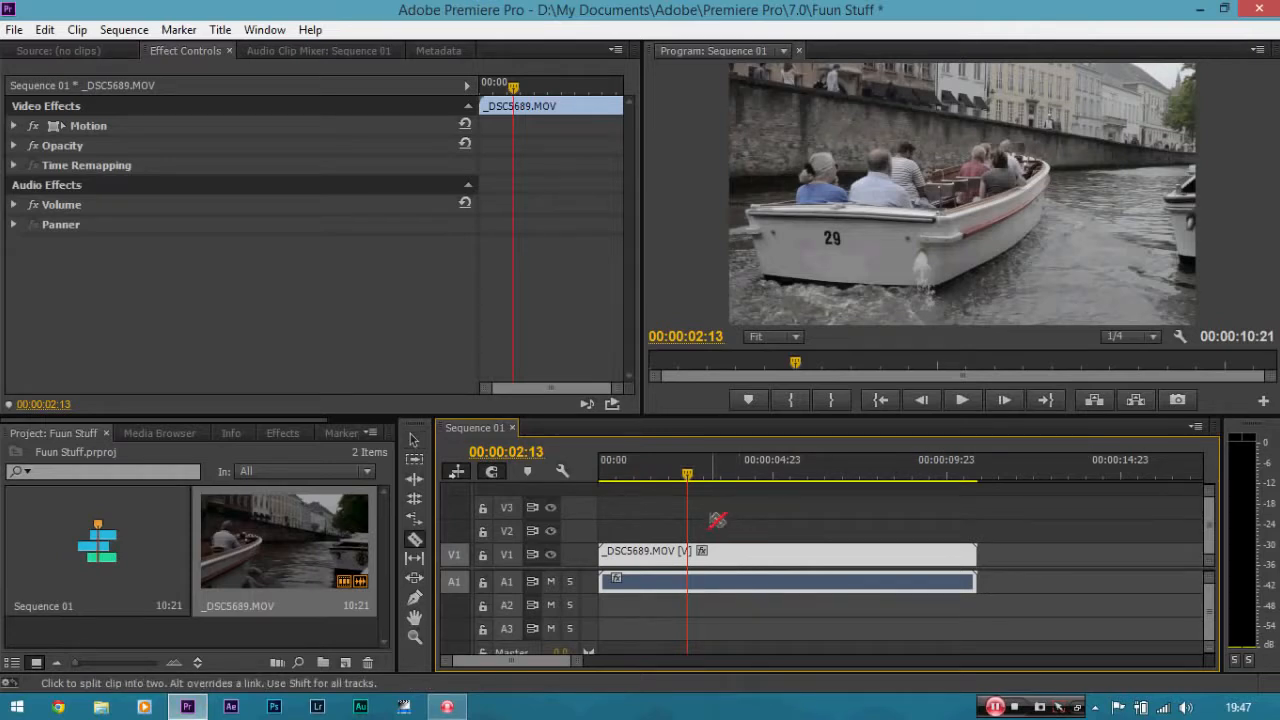
click(688, 553)
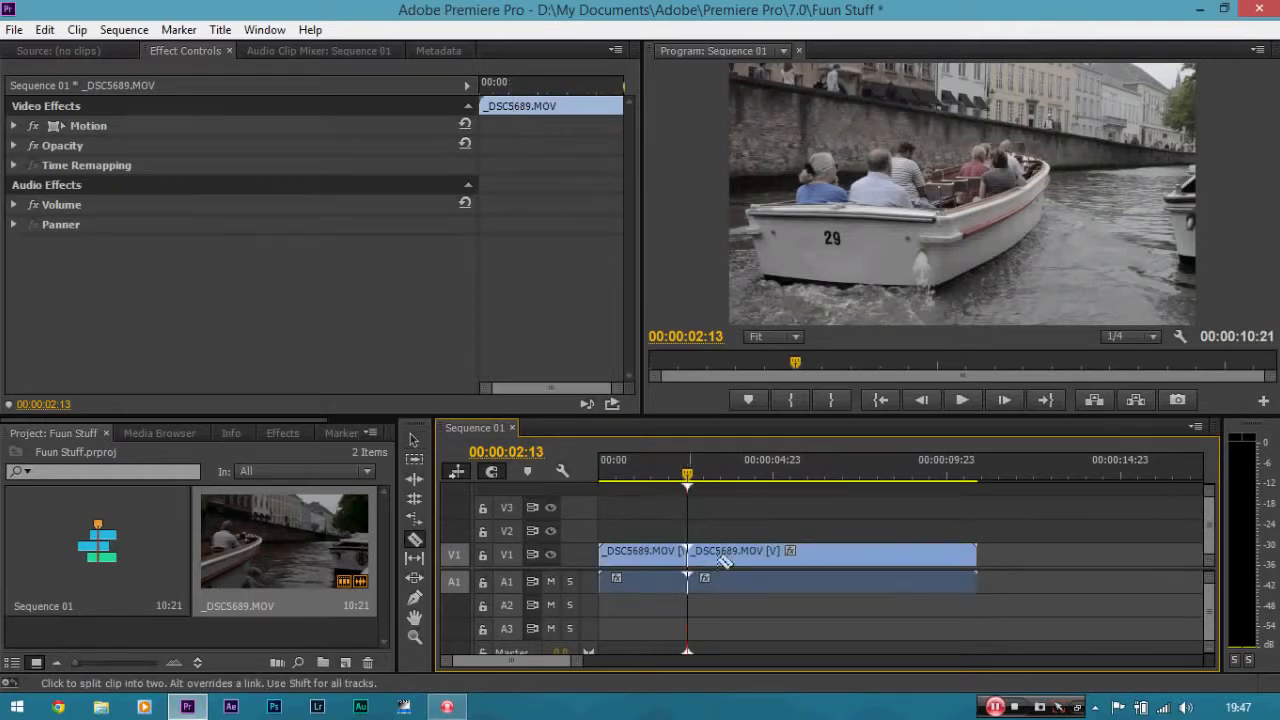
key(v)
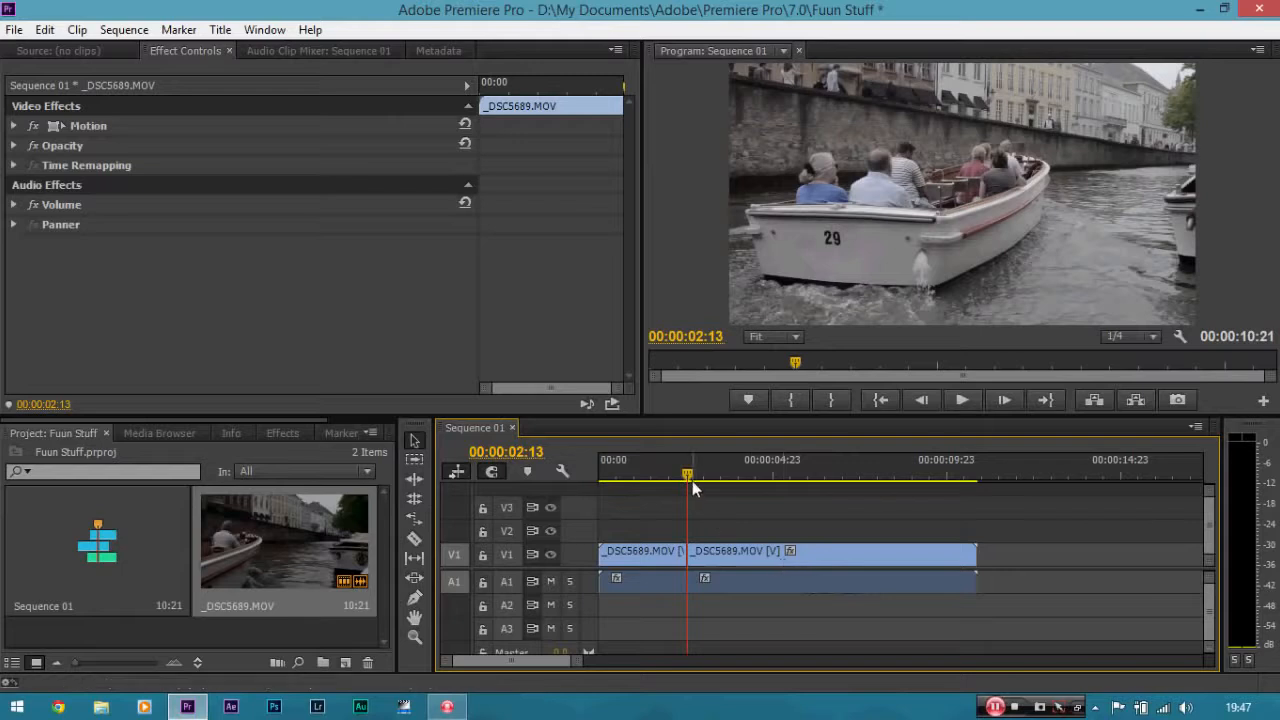
drag(692, 481, 721, 479)
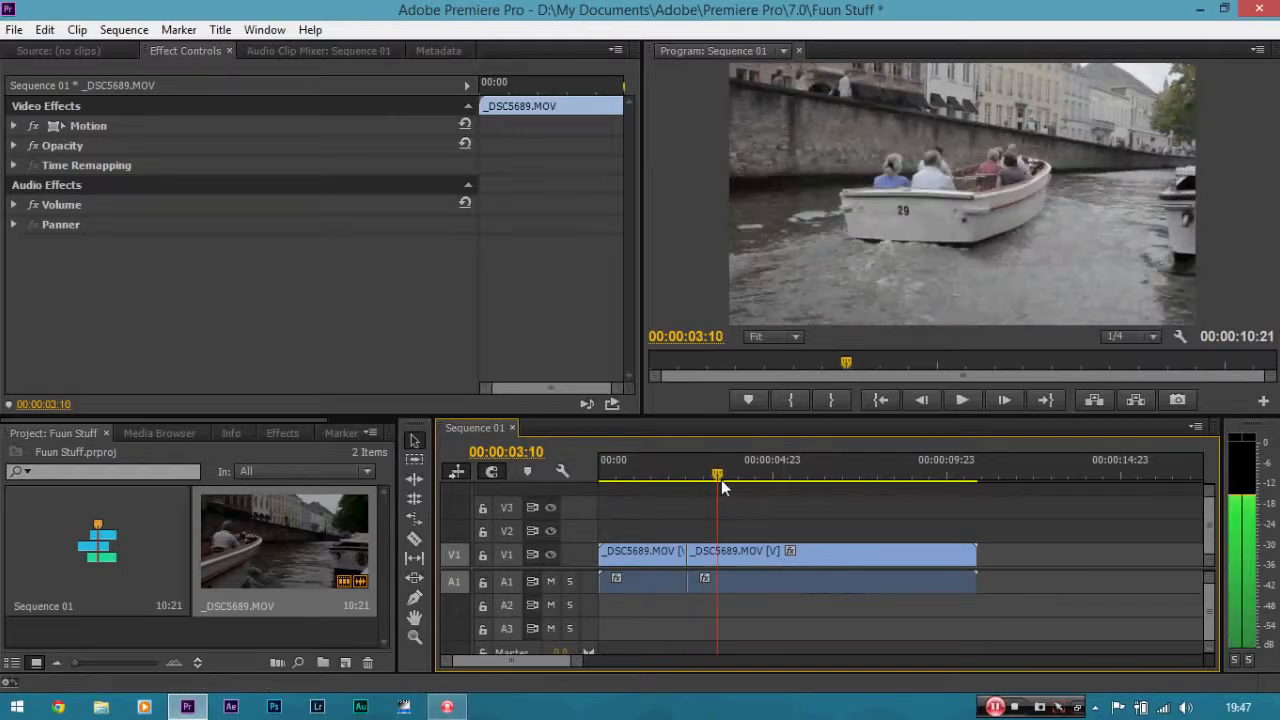
click(657, 552)
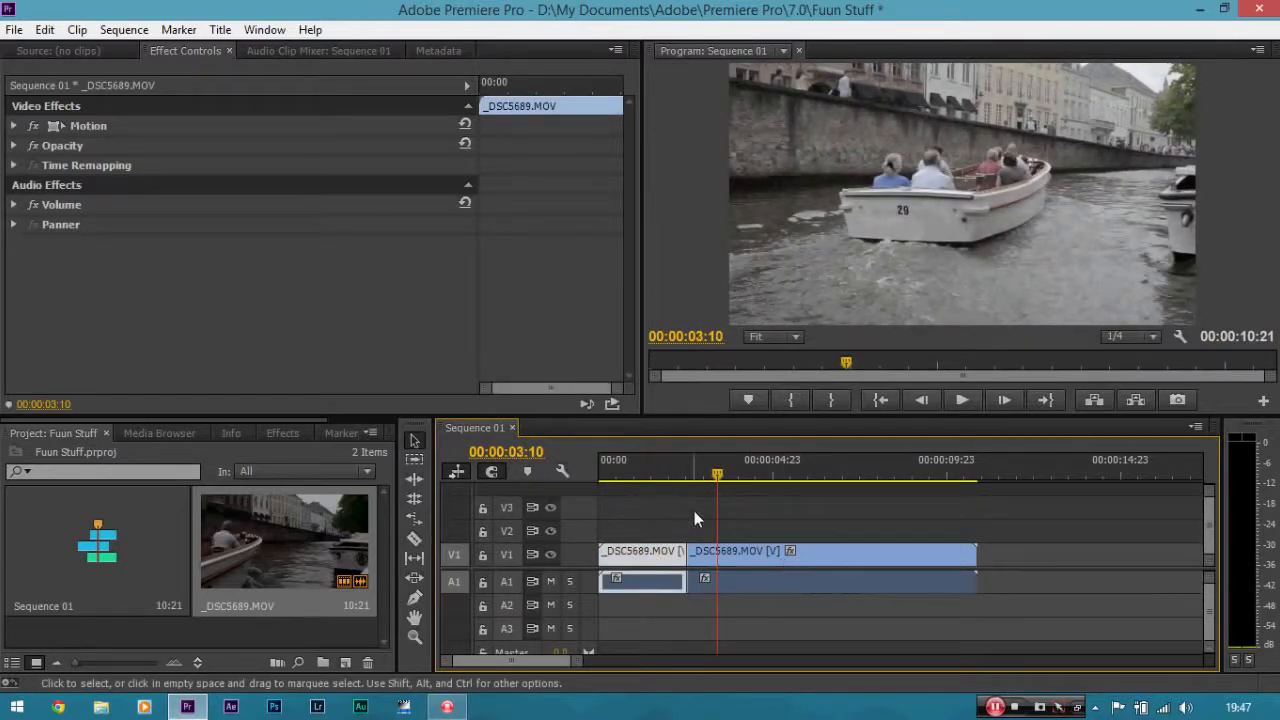
key(Delete)
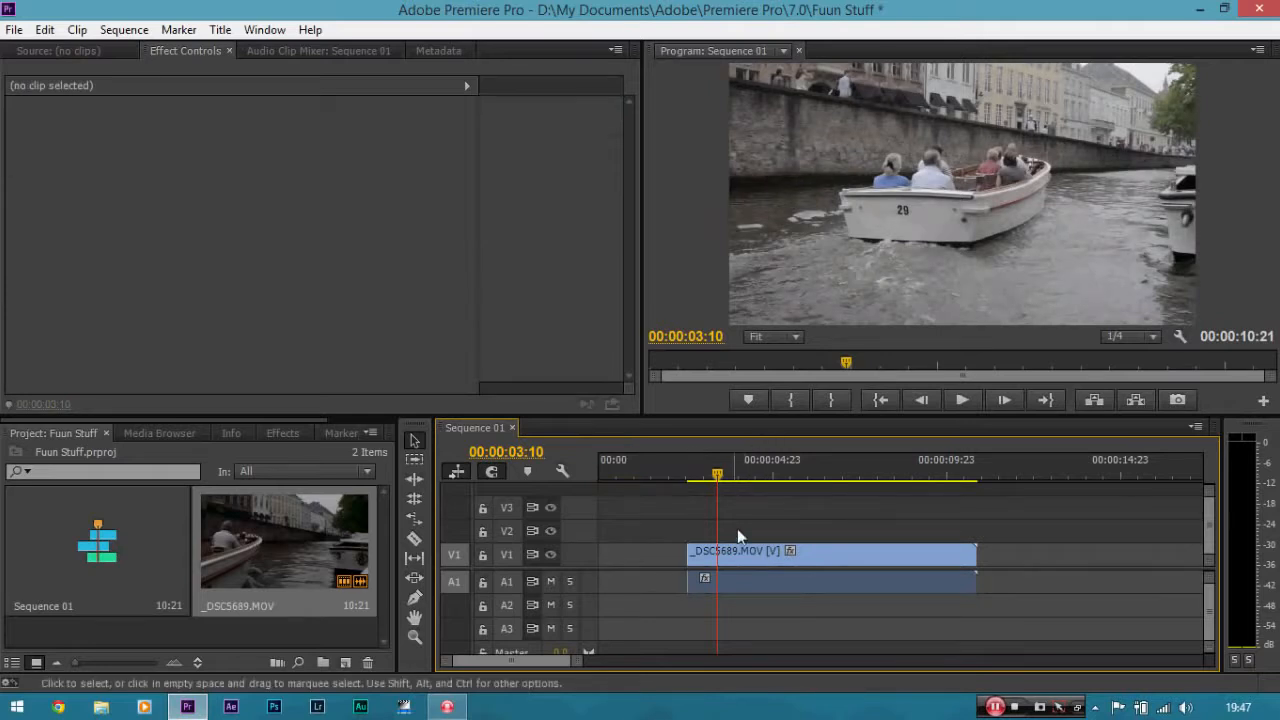
Move the remaining _DSC5689.MOV segment to the start of the sequence on tracks V1 and A1.
mouse_move(717, 474)
mouse_down()
mouse_move(626, 467)
mouse_move(722, 474)
mouse_up()
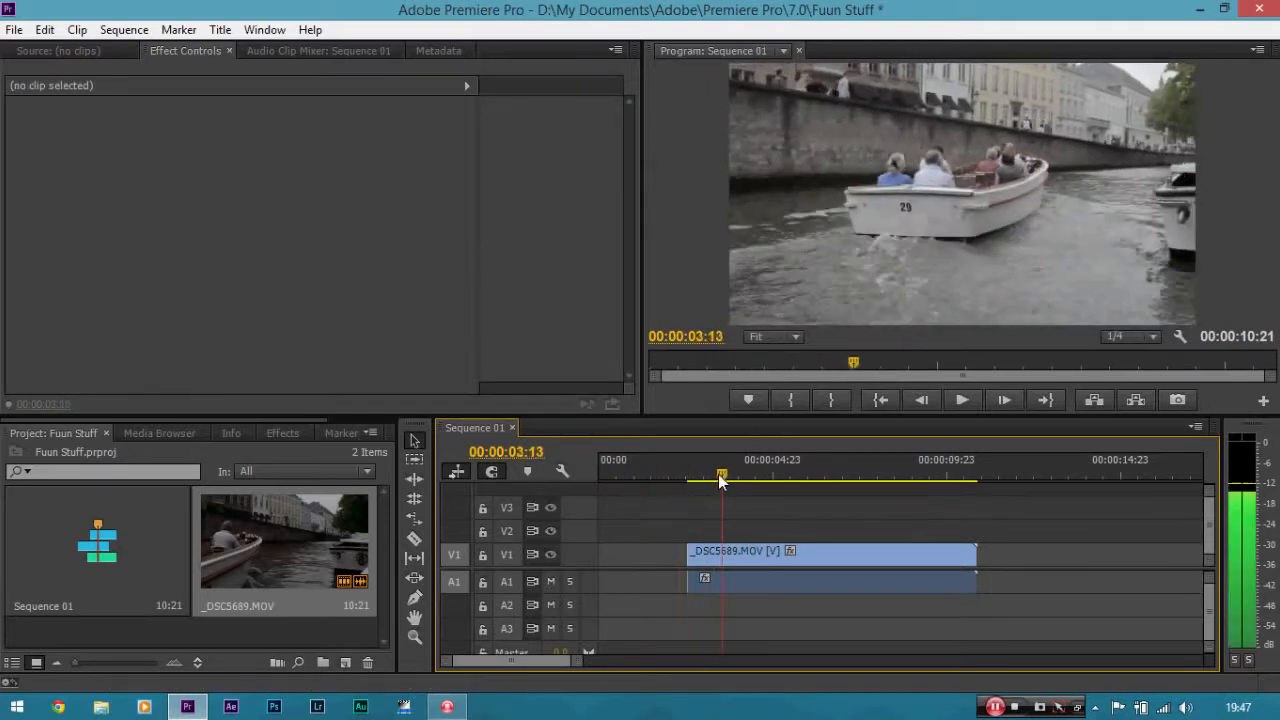
click(768, 553)
drag(768, 553, 680, 553)
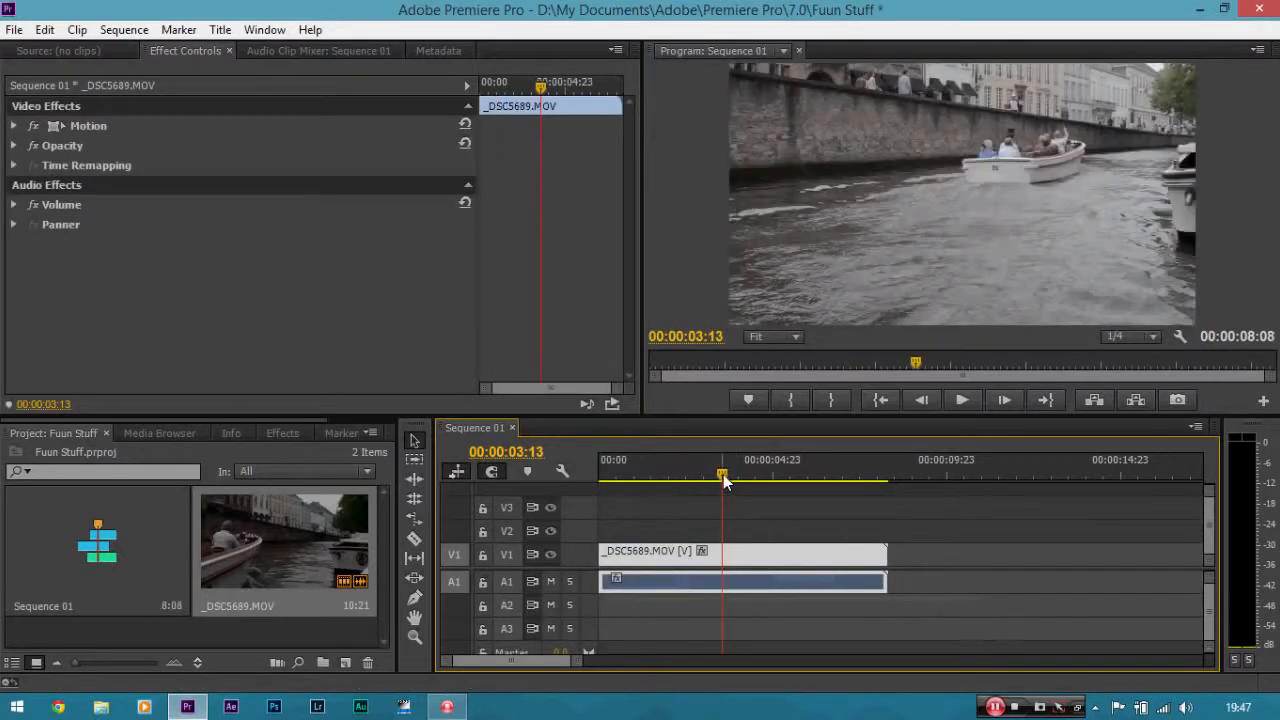
Trim the end of the _DSC5689.MOV clip to 00:00:06:06 and return the playhead to the sequence start.
drag(719, 480, 814, 490)
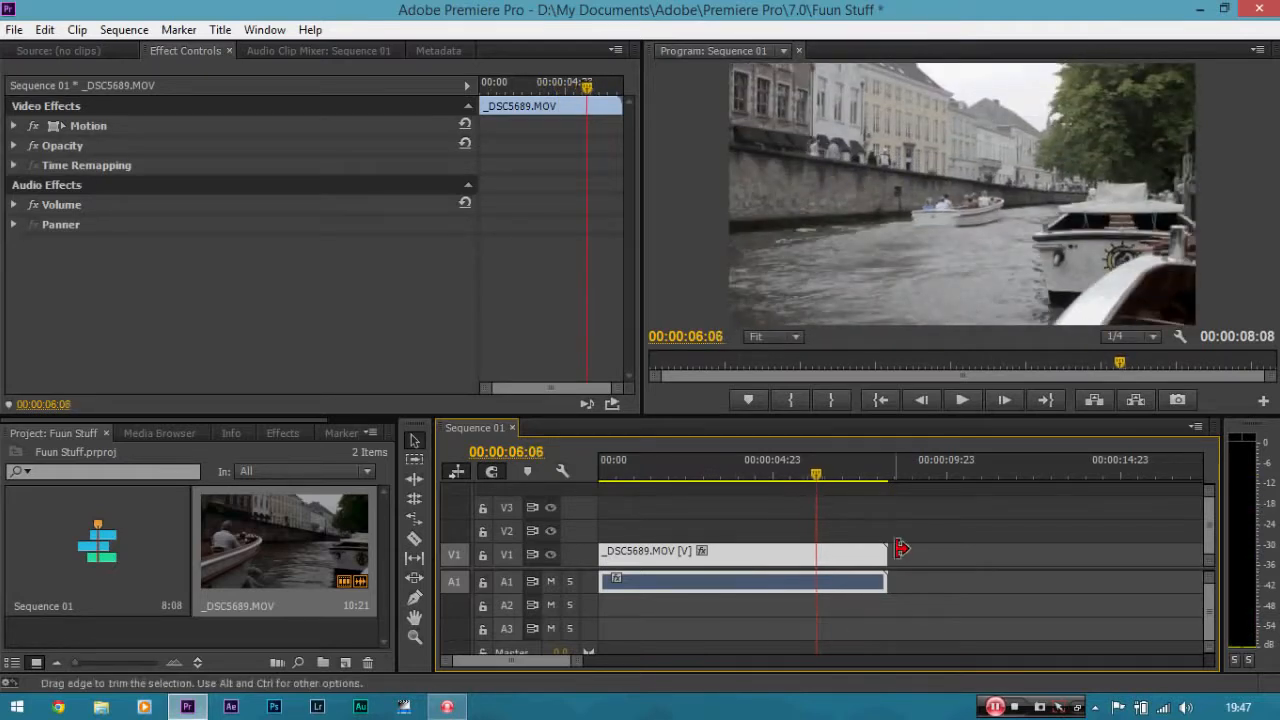
drag(895, 553, 815, 553)
drag(819, 471, 603, 460)
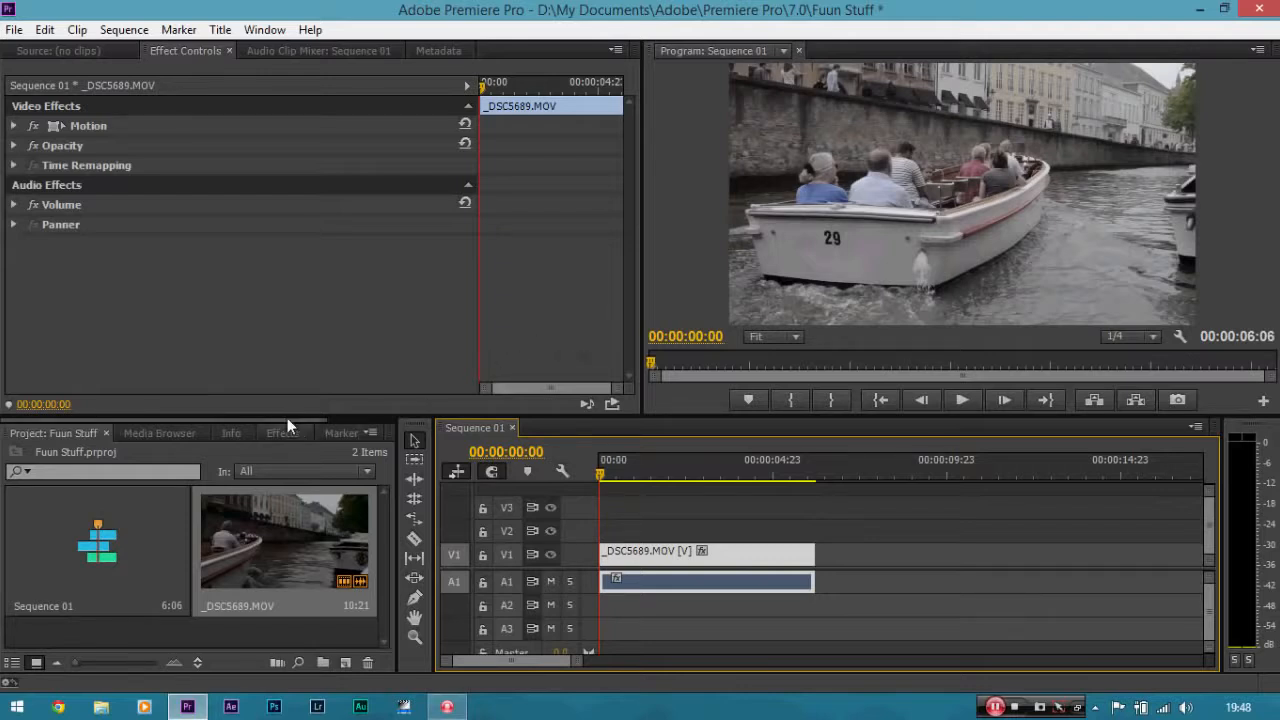
Apply the Magic Bullet Colorista II video effect to the _DSC5689.MOV clip on V1.
mouse_move(287, 420)
mouse_down()
mouse_move(359, 431)
mouse_move(283, 420)
mouse_up()
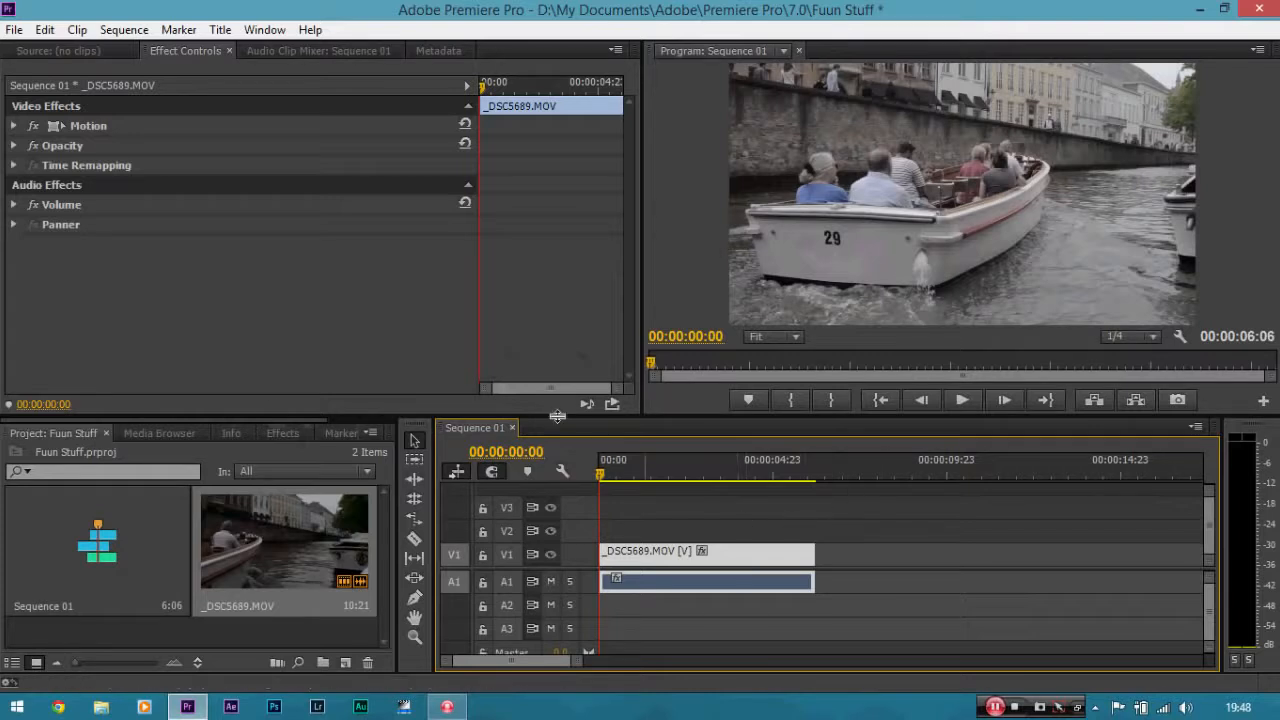
click(276, 434)
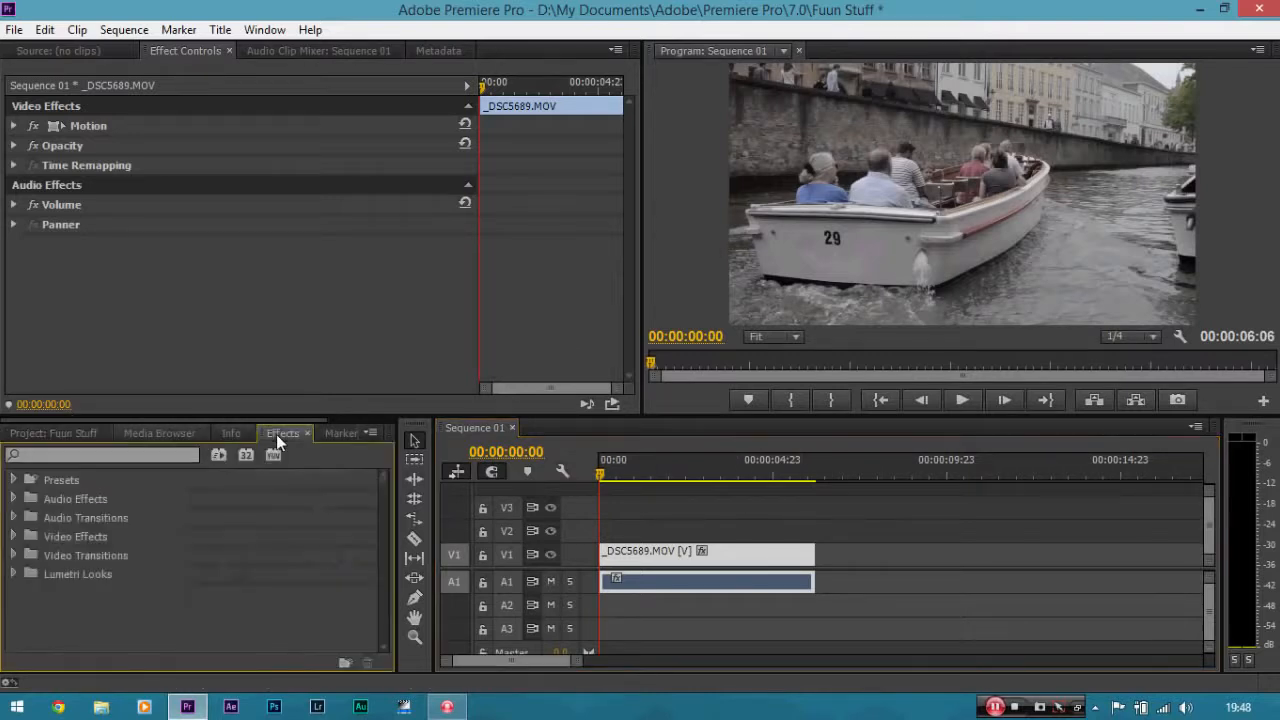
click(14, 537)
drag(387, 504, 381, 565)
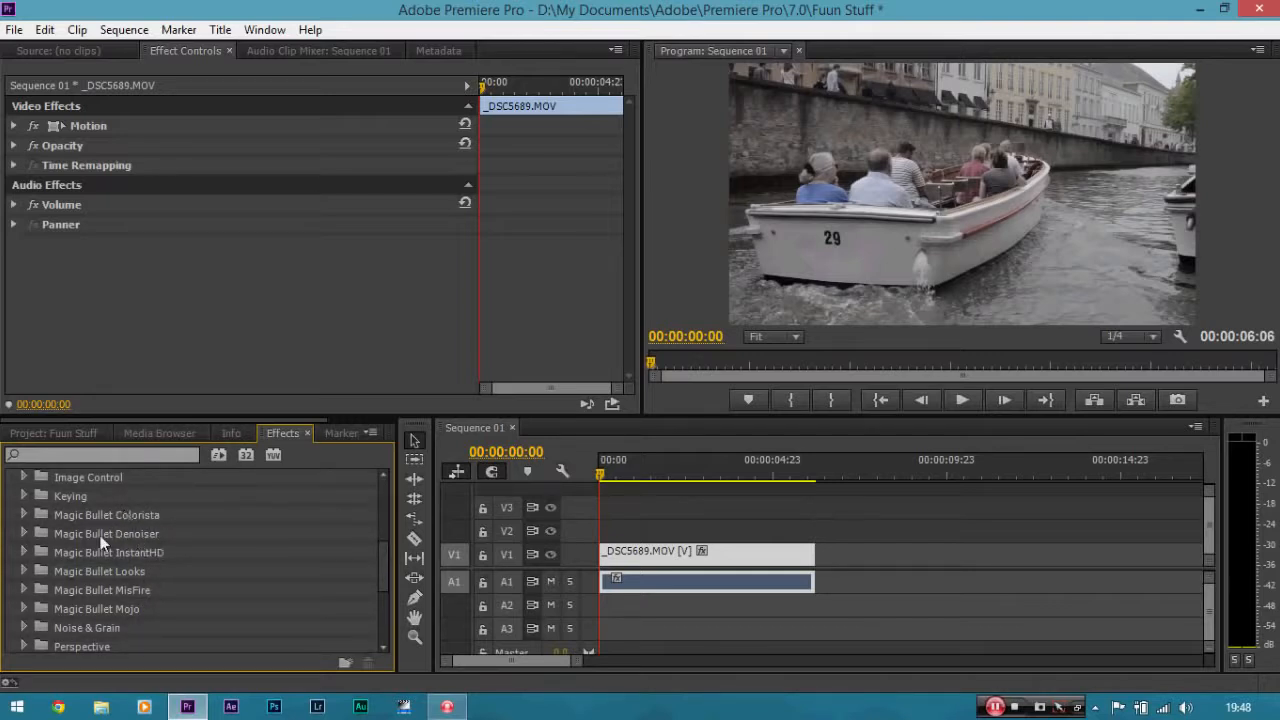
click(24, 514)
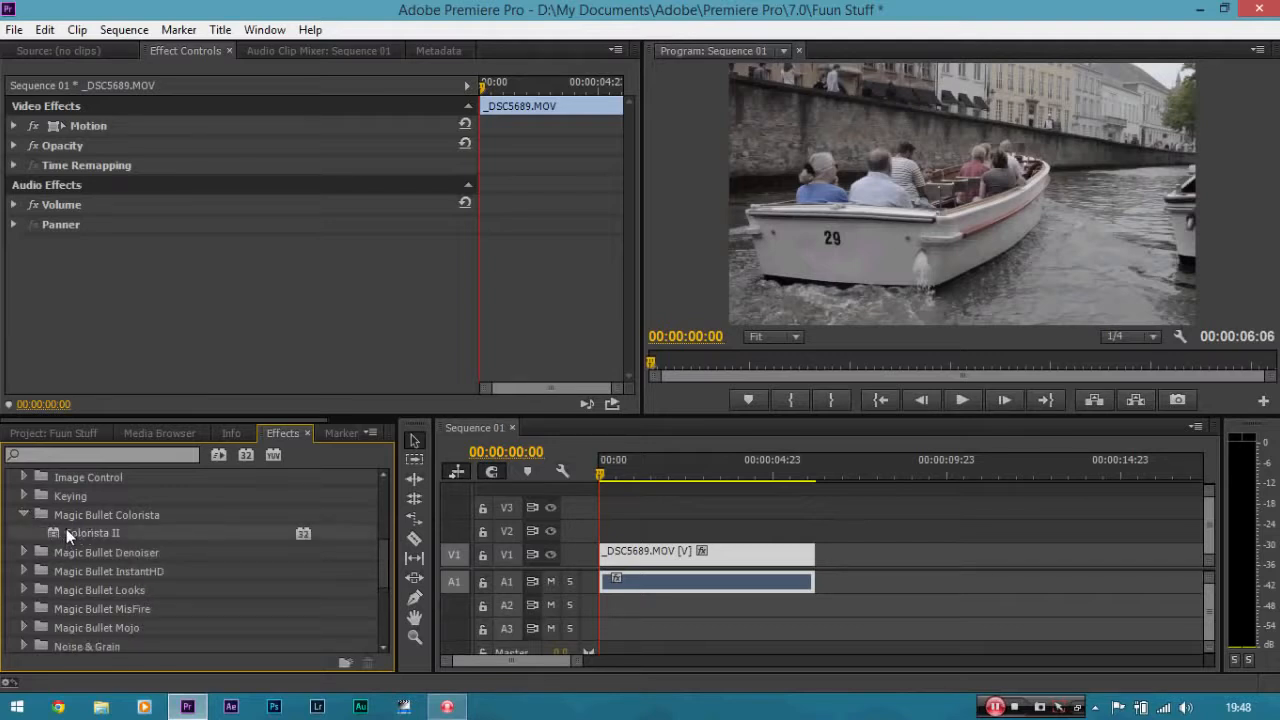
drag(66, 528, 617, 544)
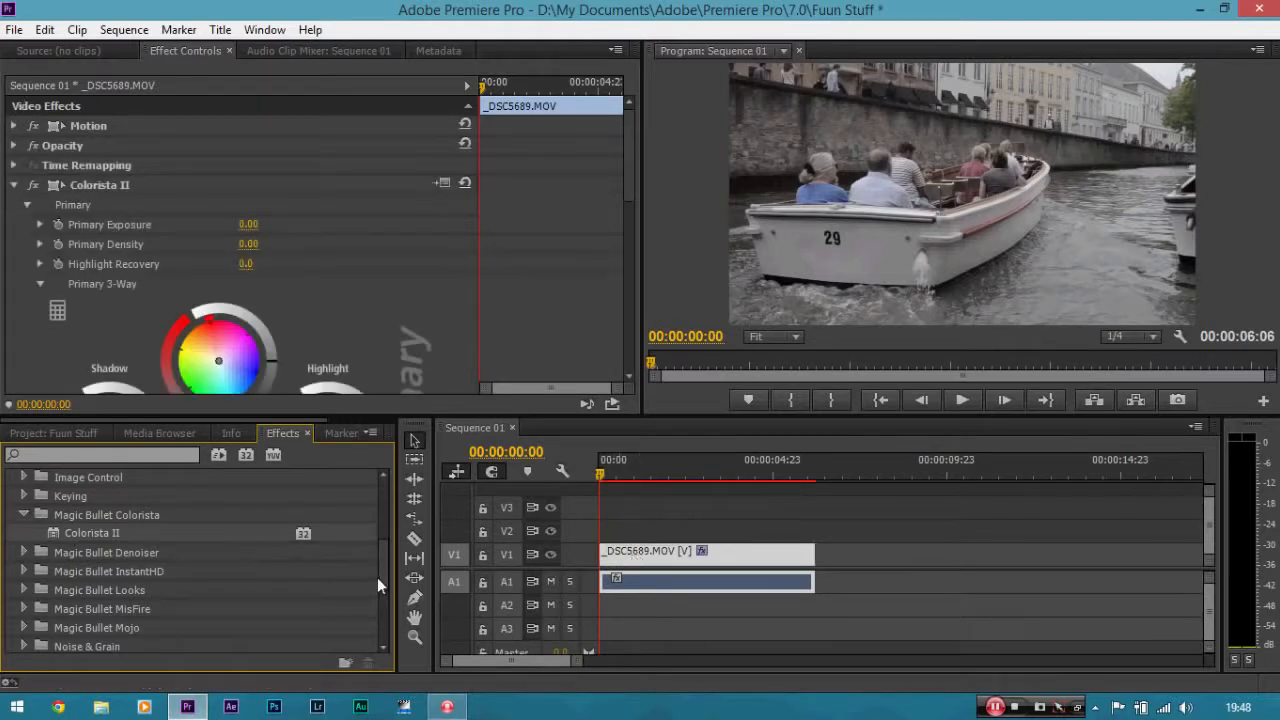
Look through the available Color Correction video effects.
scroll(382, 560, up, 2)
scroll(386, 544, up, 3)
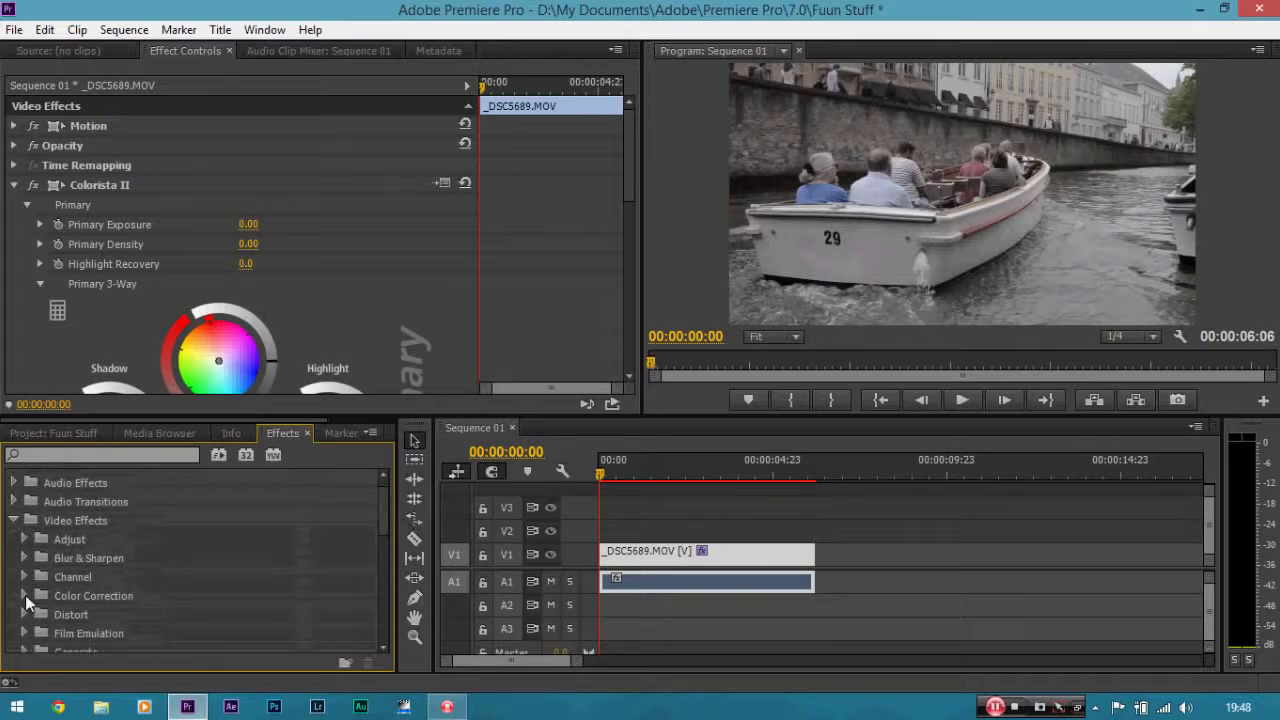
click(25, 595)
scroll(387, 507, down, 1)
scroll(386, 524, down, 3)
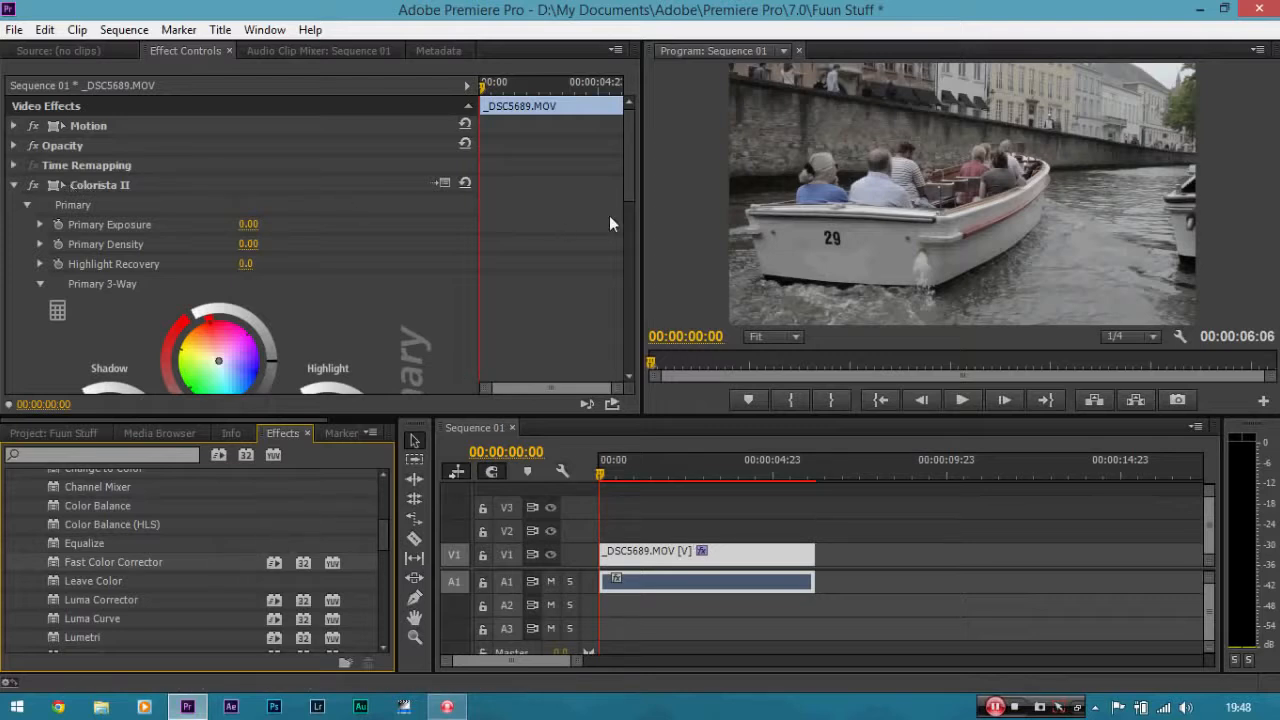
Tint the Colorista II shadows blue and the midtones orange, and set Primary Saturation to 100.
drag(626, 155, 636, 209)
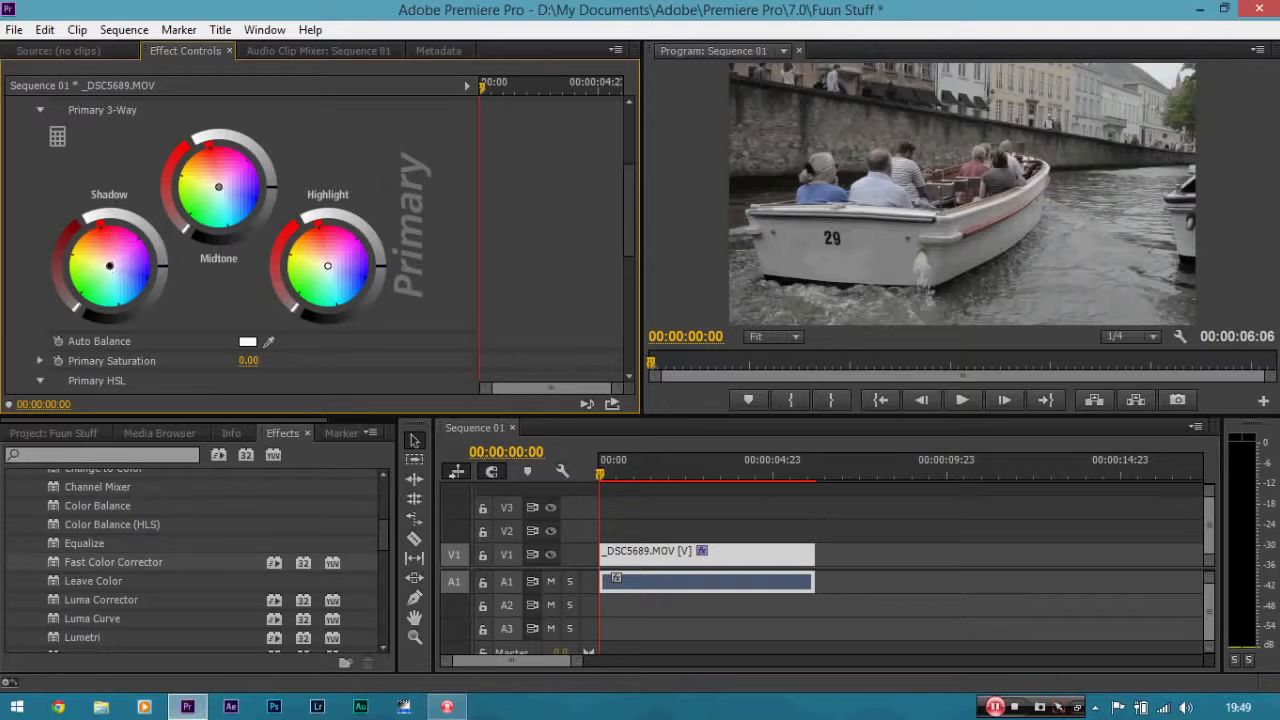
drag(110, 266, 125, 278)
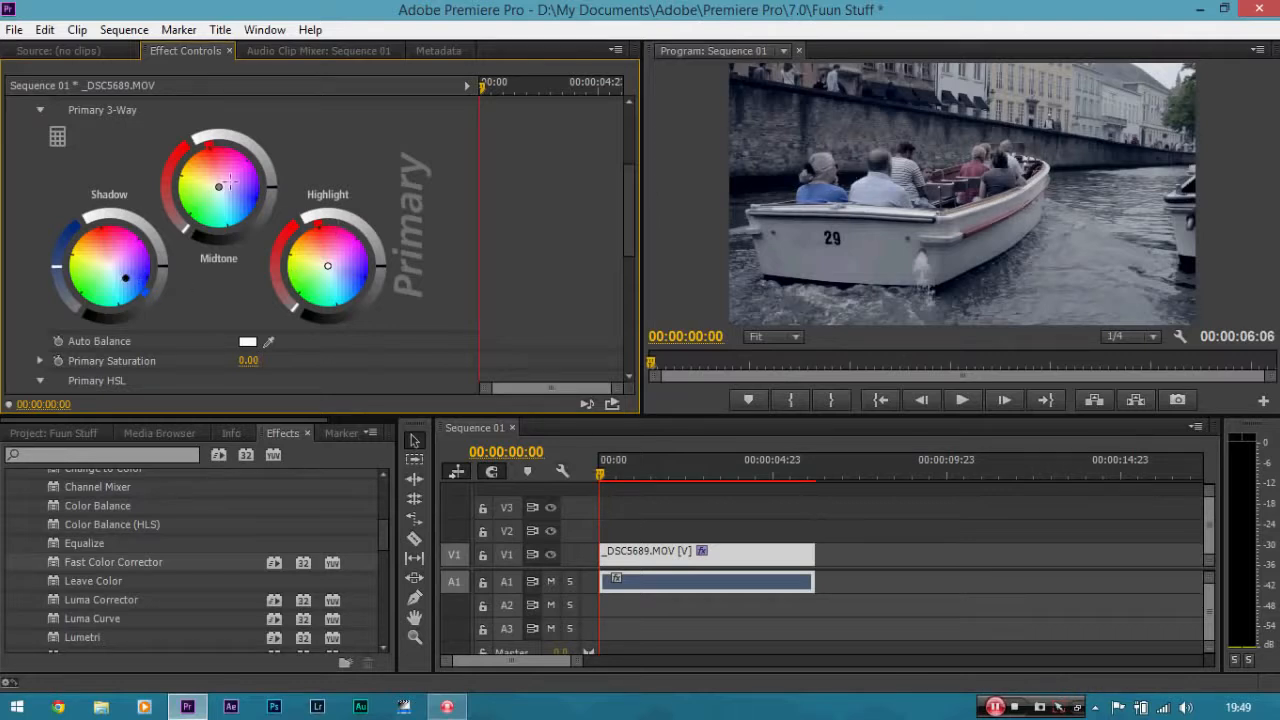
drag(219, 188, 204, 168)
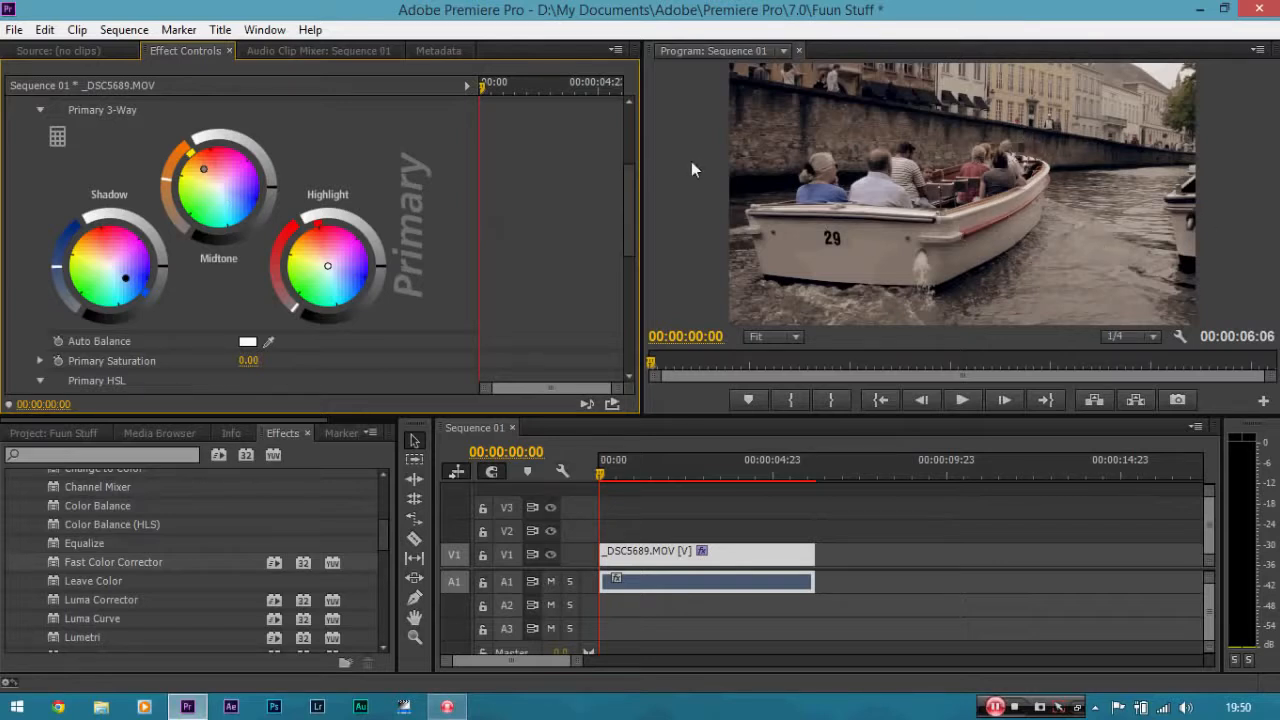
drag(627, 197, 629, 214)
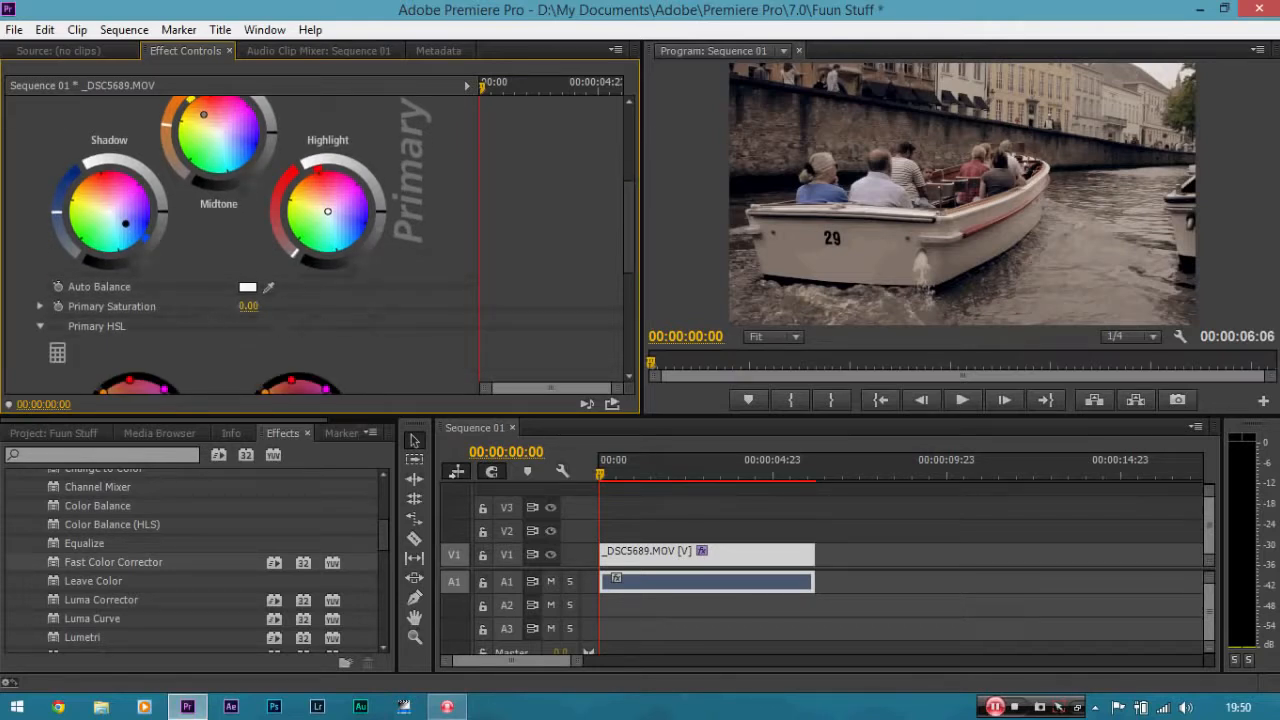
drag(247, 306, 528, 310)
Darken the midtones and brighten the highlights in Colorista II's Primary 3-Way color correction.
drag(628, 247, 627, 223)
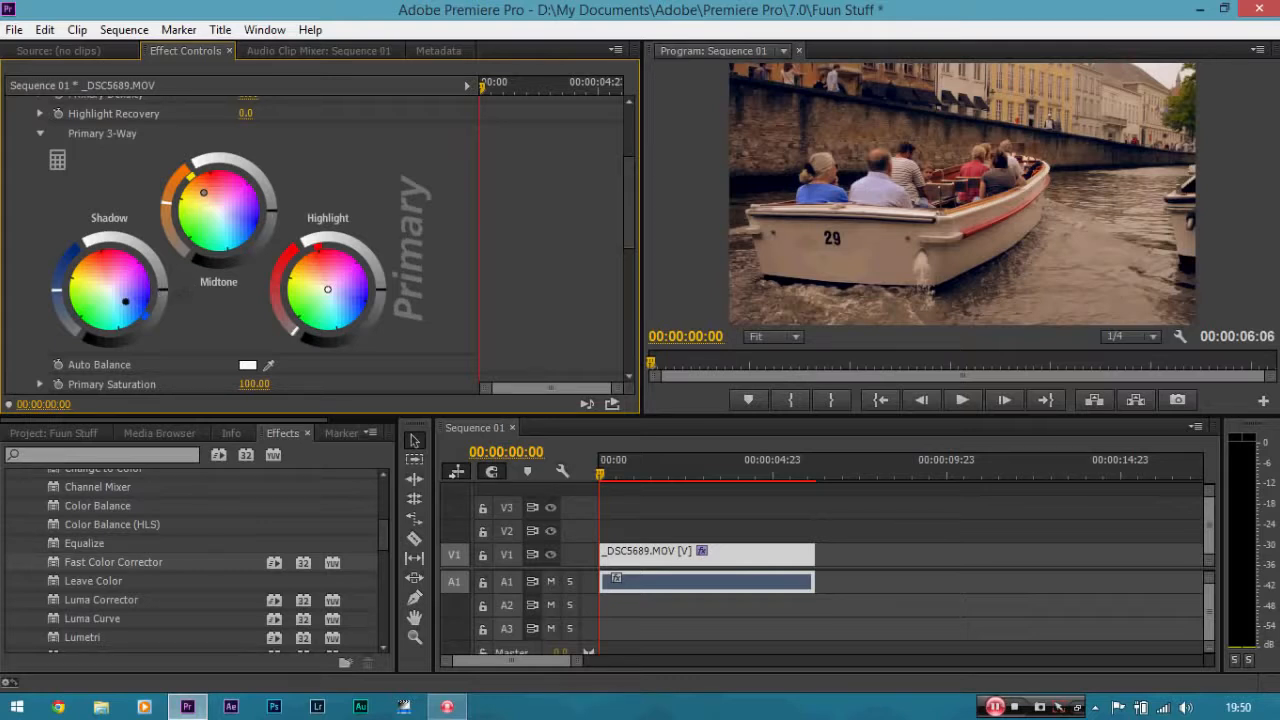
drag(162, 294, 162, 298)
drag(270, 222, 269, 230)
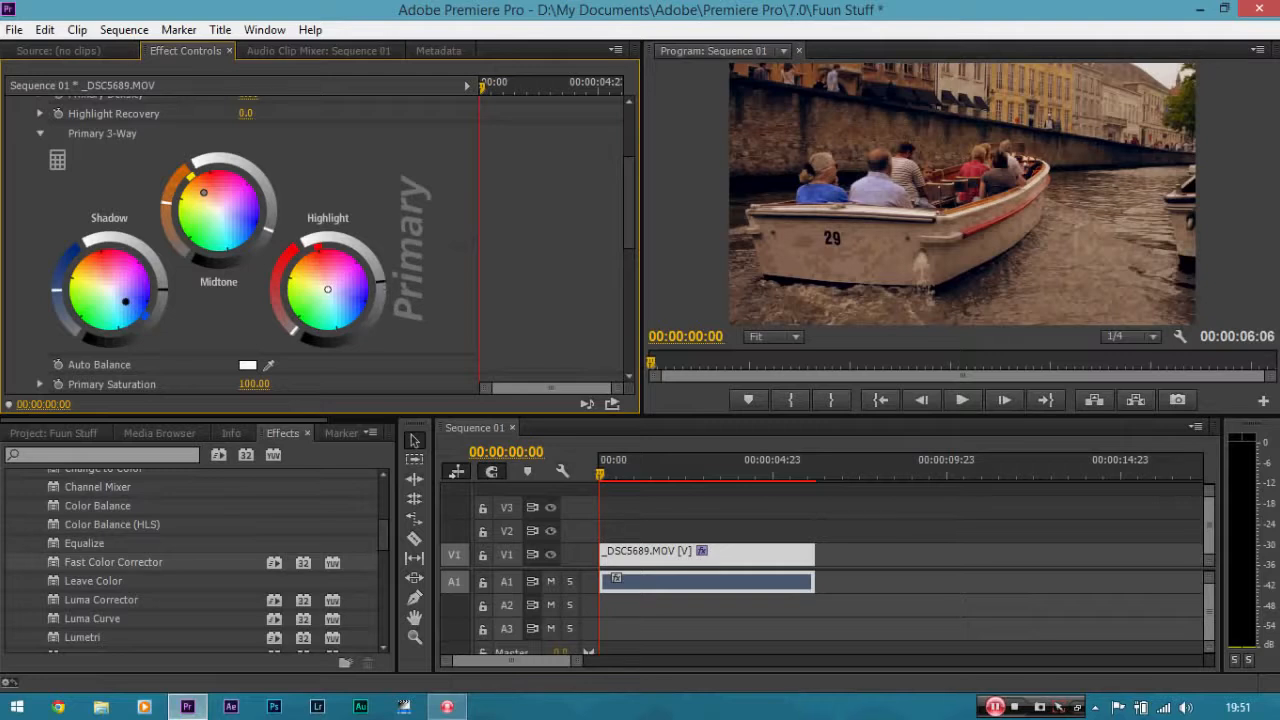
drag(380, 282, 376, 265)
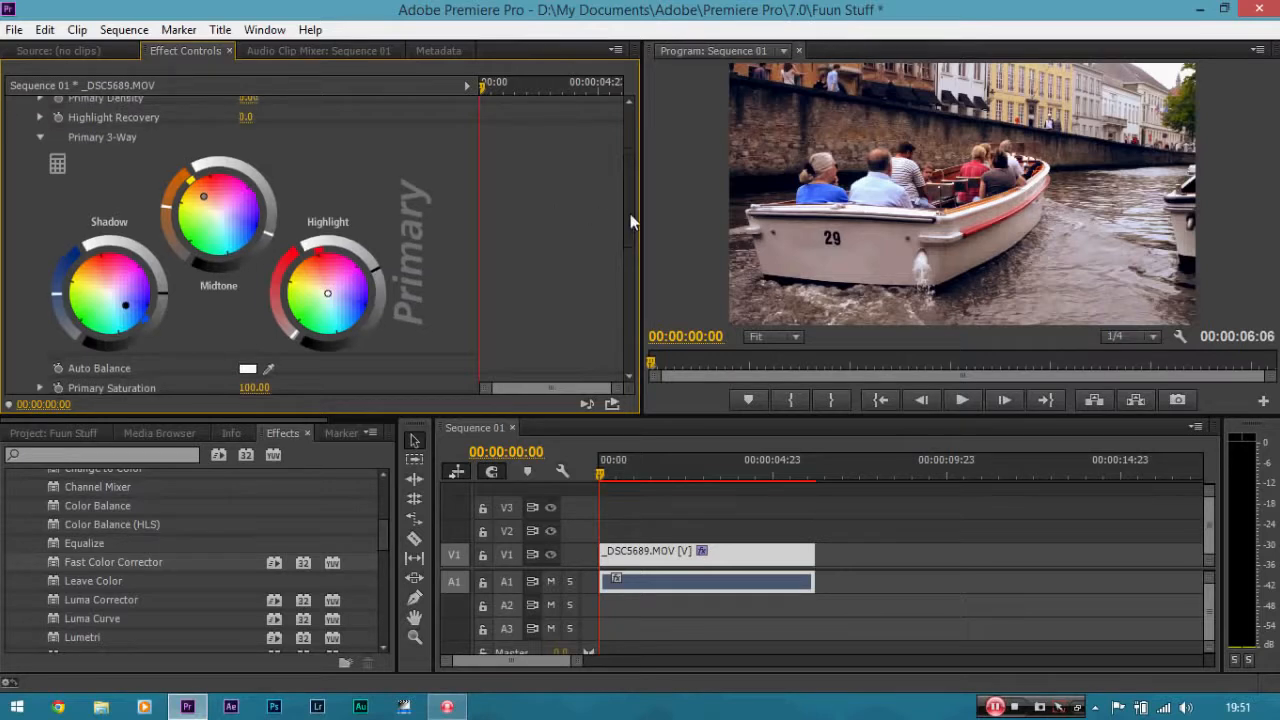
Compare the footage with and without the Colorista II grade, leaving the effect enabled, and review its primary settings.
drag(630, 211, 634, 163)
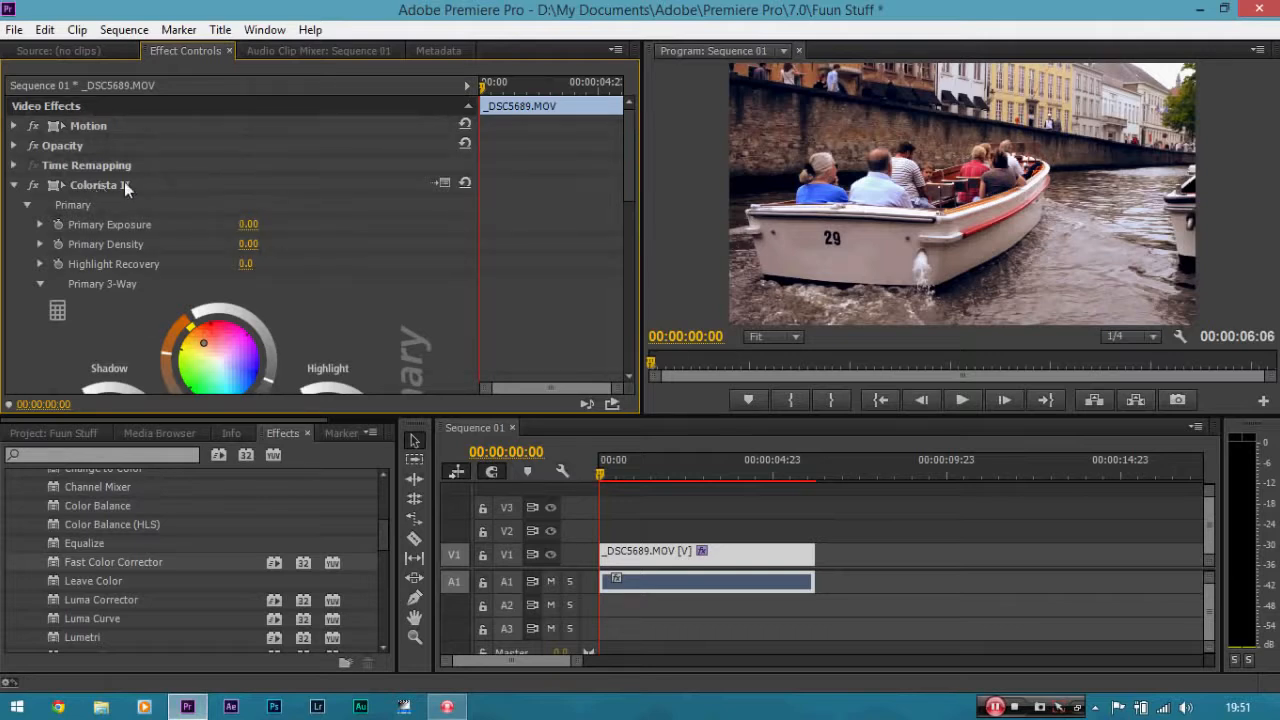
click(32, 186)
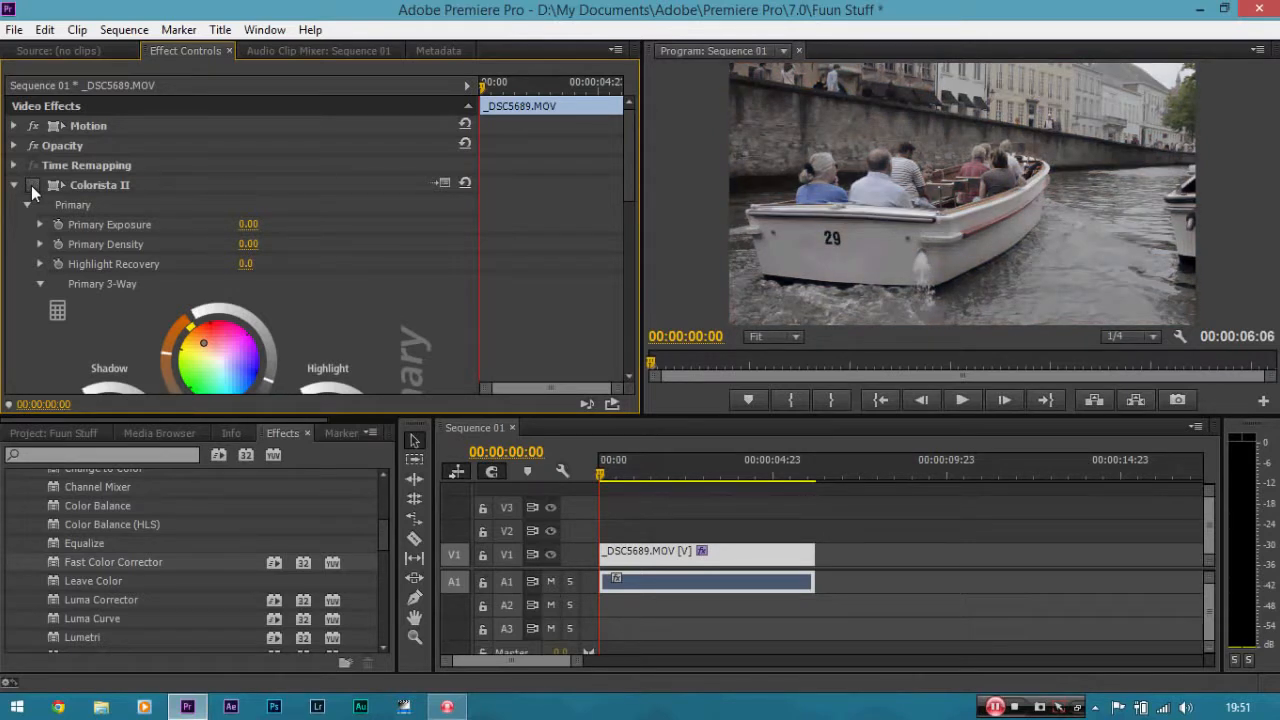
click(32, 186)
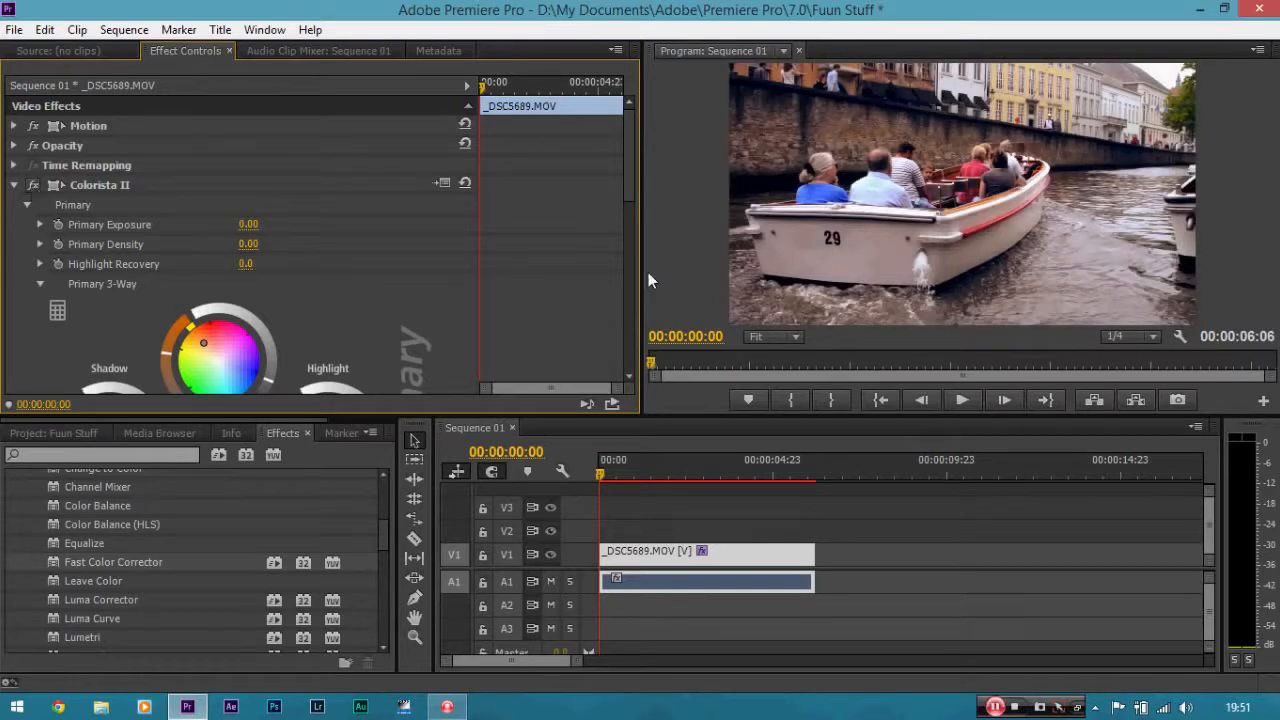
drag(630, 169, 636, 230)
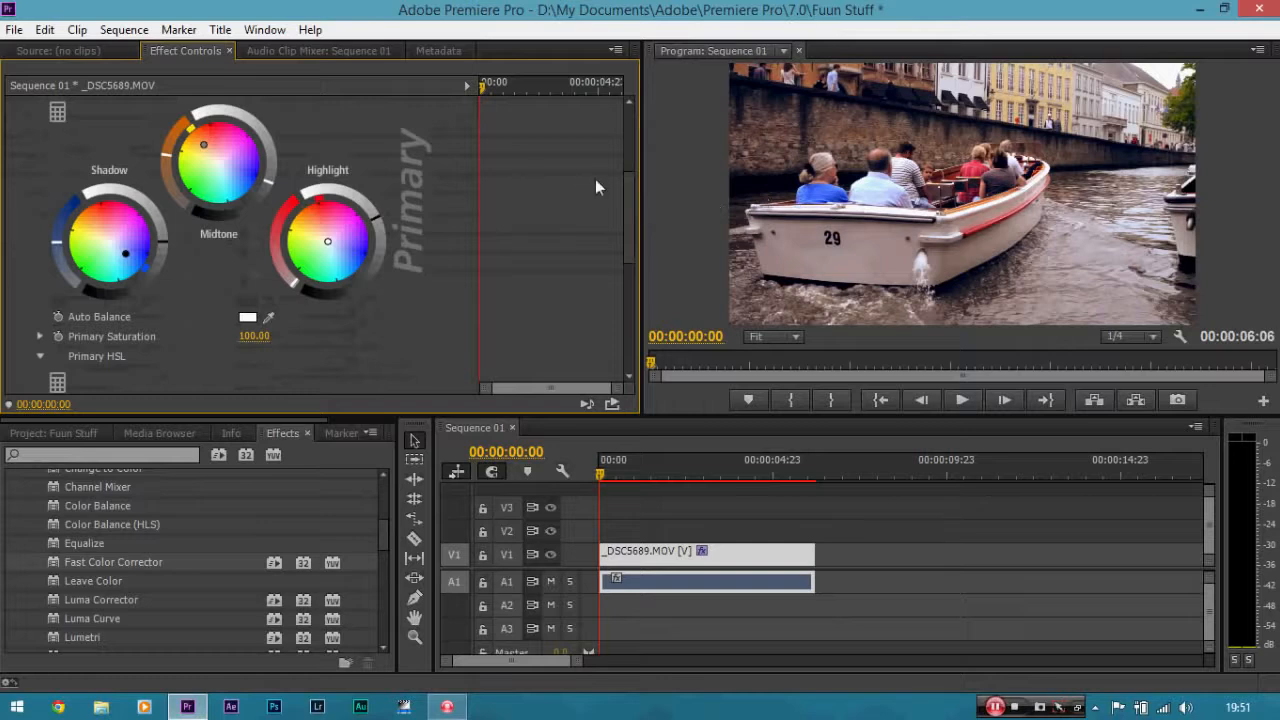
scroll(610, 176, up, 5)
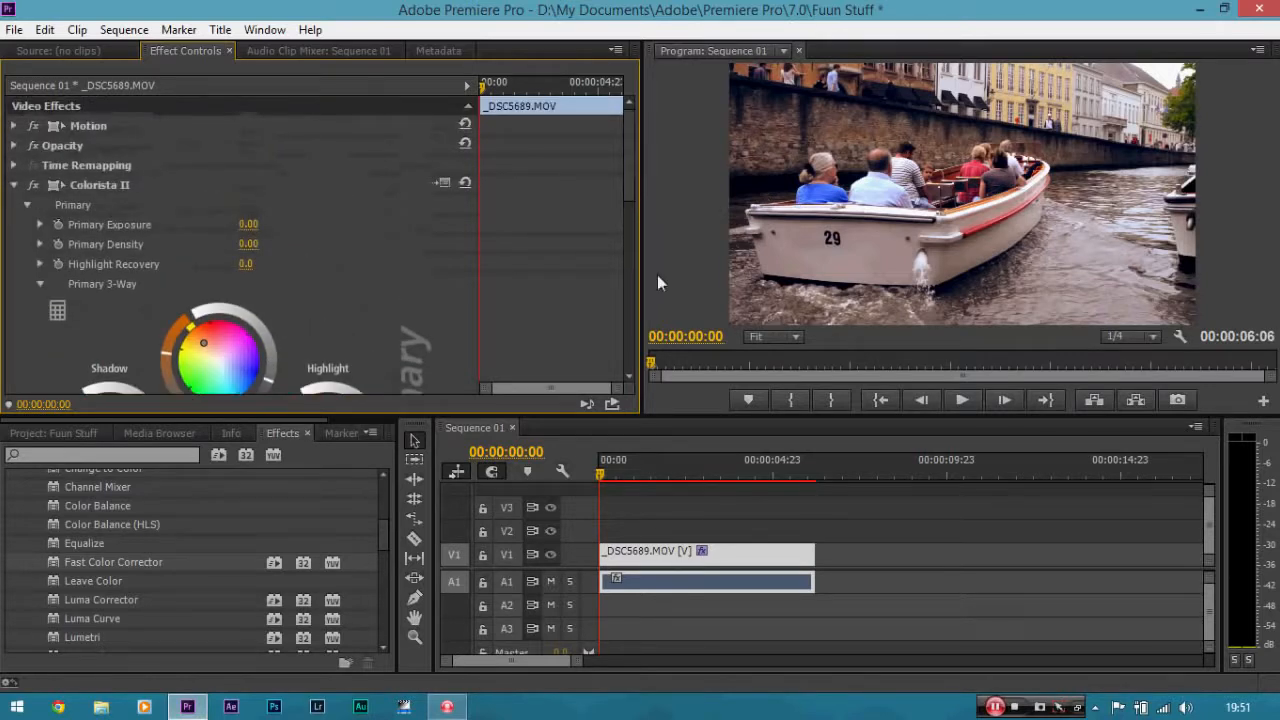
Magnify the program monitor to 150% and inspect the dark canal wall beside the woman in blue.
click(789, 338)
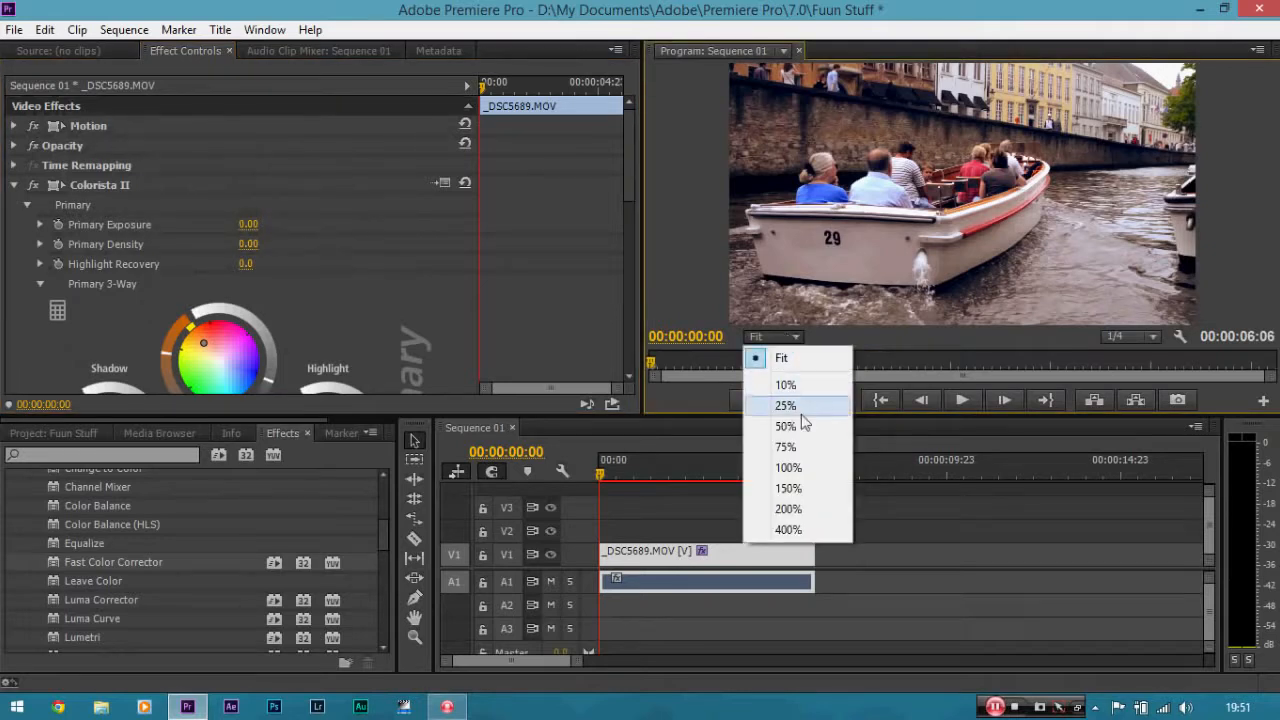
click(788, 489)
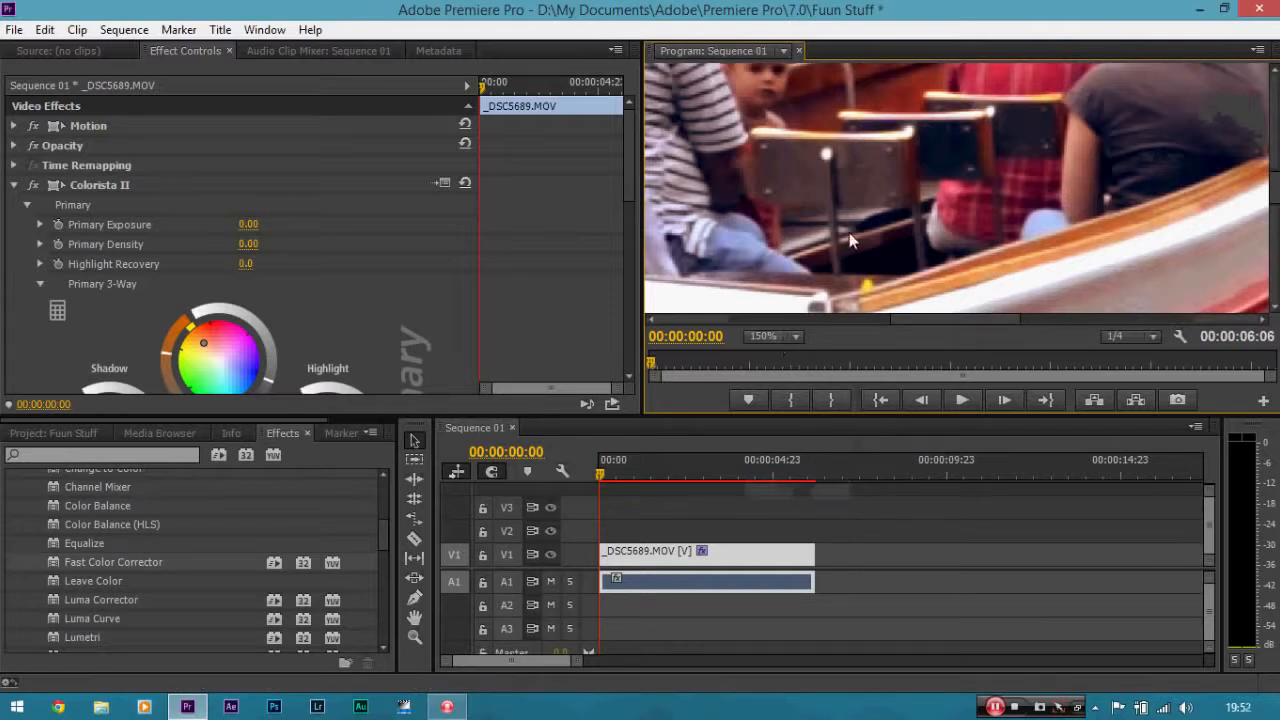
key(h)
drag(768, 209, 1063, 220)
drag(700, 200, 1020, 197)
drag(940, 130, 917, 317)
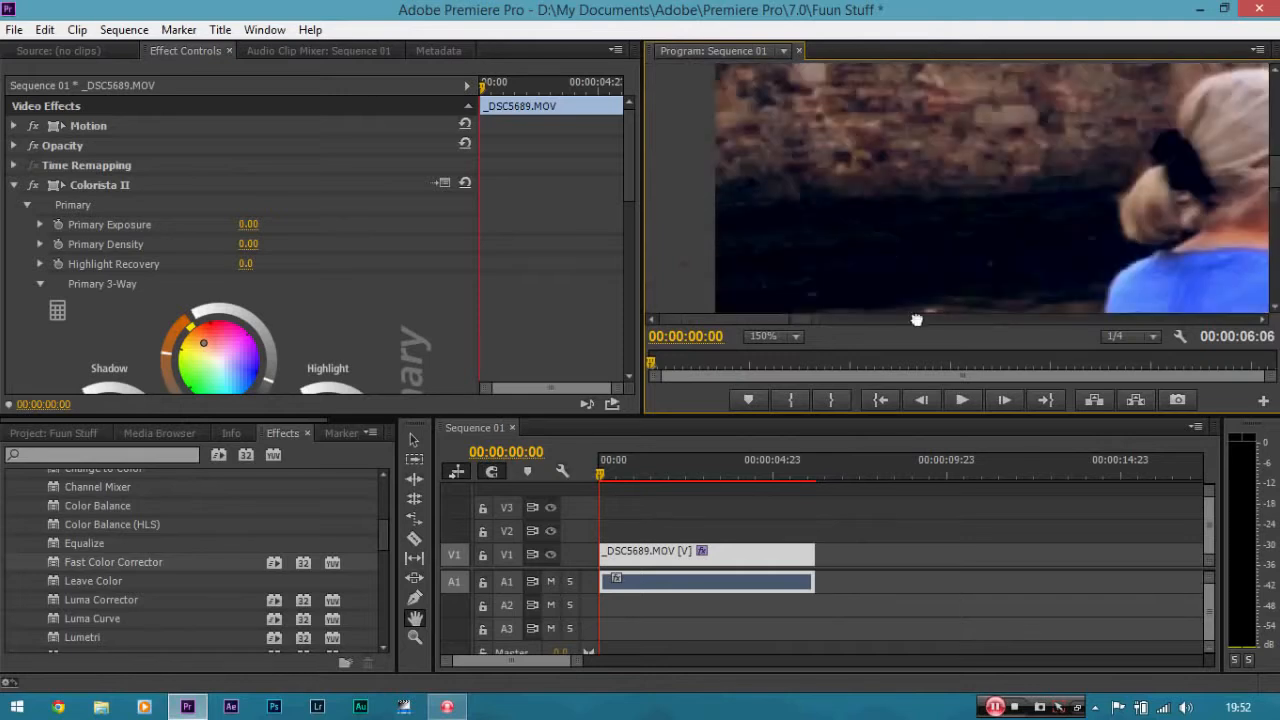
drag(886, 222, 894, 163)
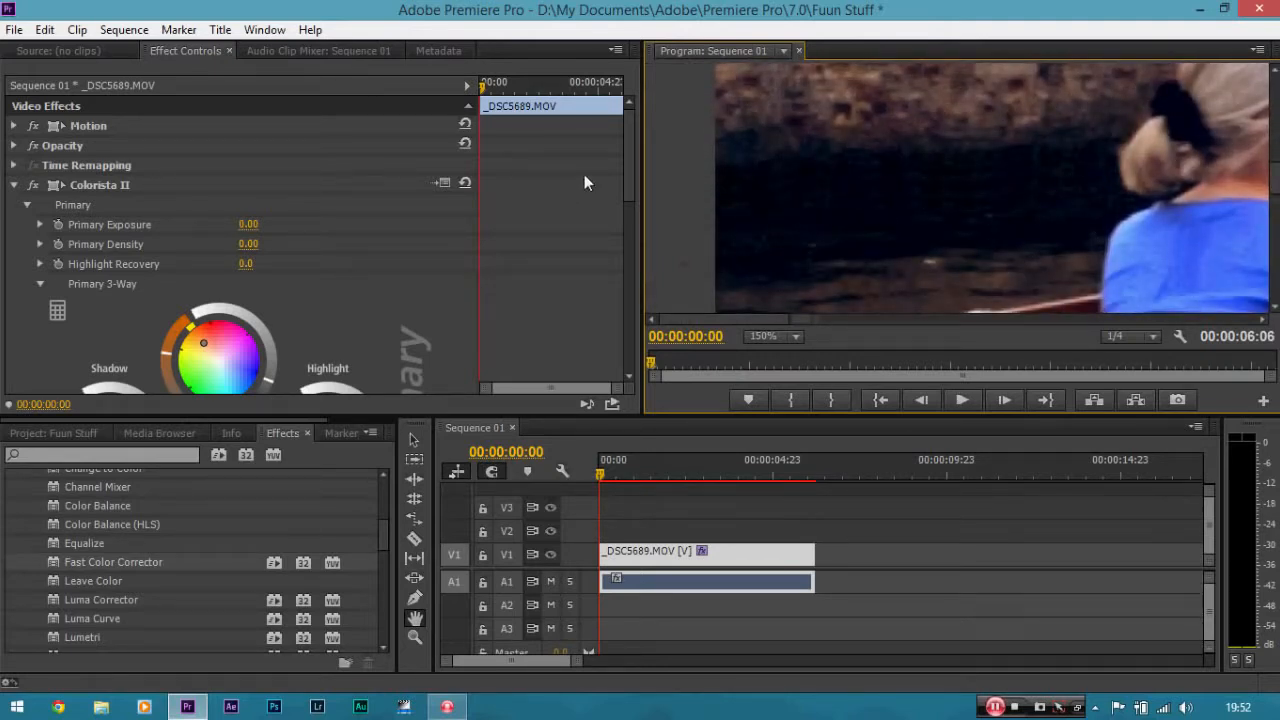
Disable Colorista II to compare the magnified dark wall area with the ungraded footage.
mouse_move(632, 160)
mouse_down()
mouse_move(626, 194)
mouse_move(631, 154)
mouse_up()
click(416, 443)
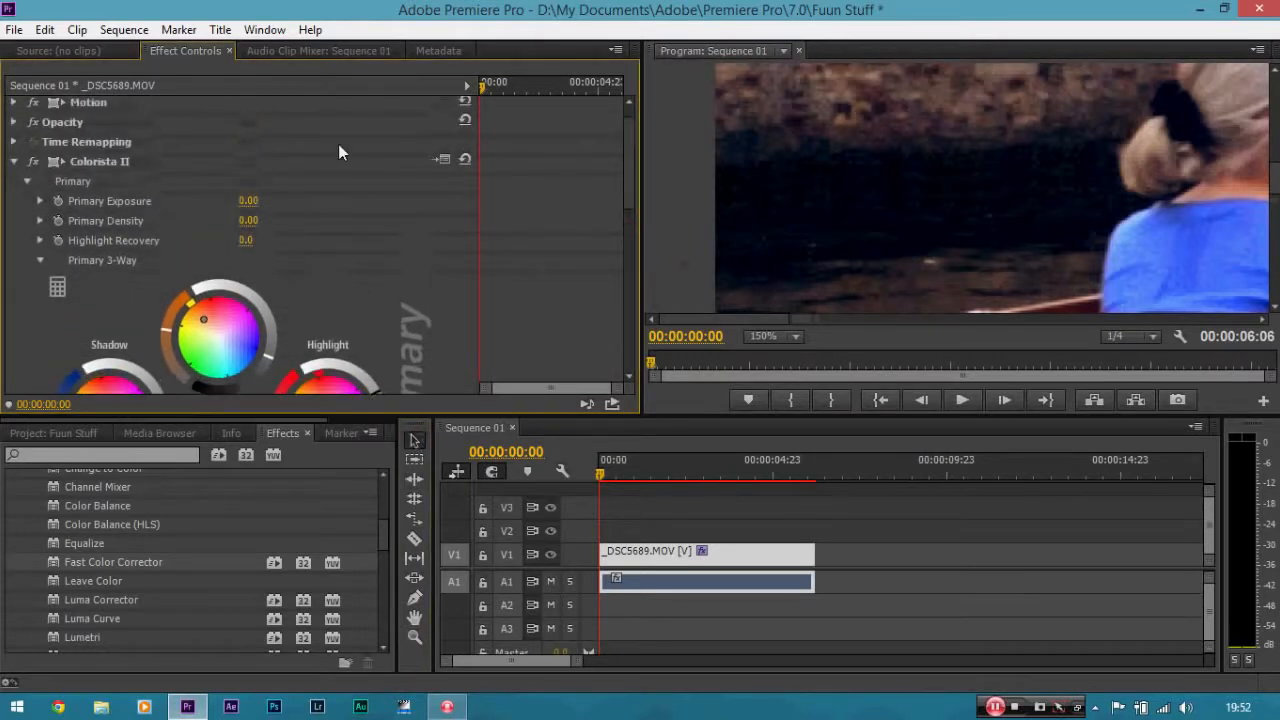
click(33, 162)
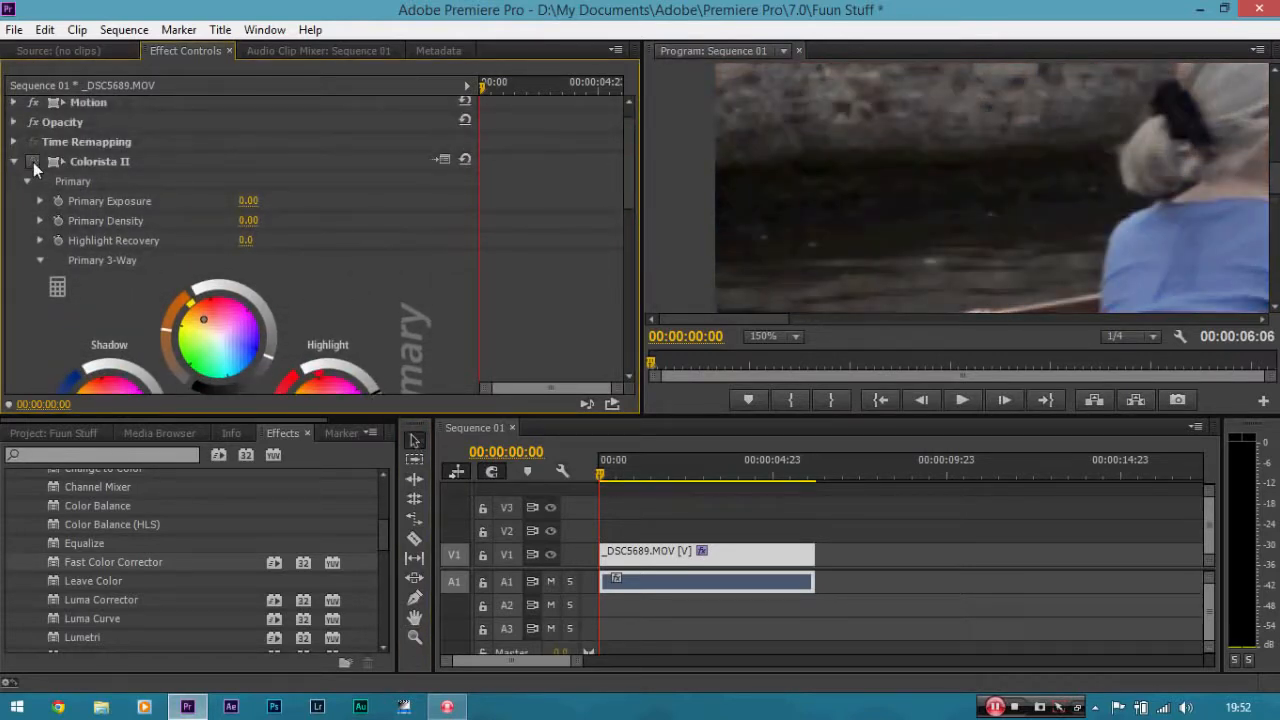
Re-enable Colorista II and slightly brighten the shadows in its Primary 3-Way color correction.
click(33, 162)
click(33, 162)
click(33, 162)
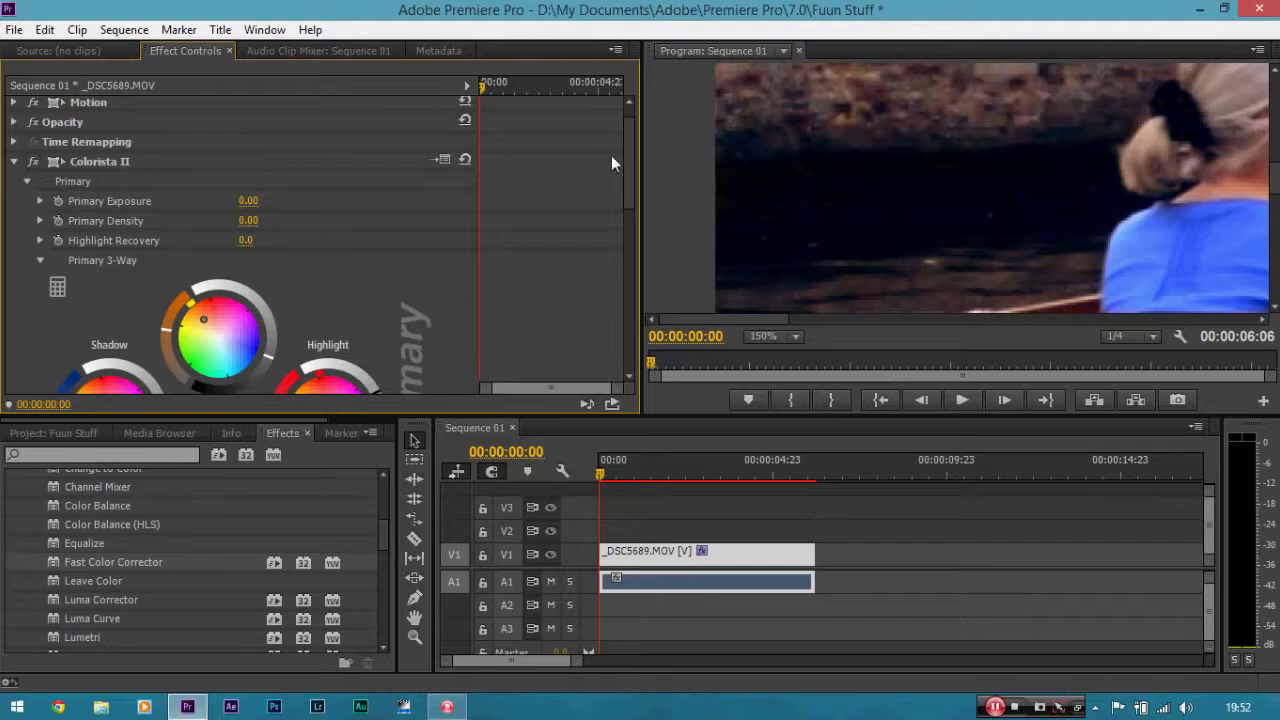
drag(630, 154, 609, 188)
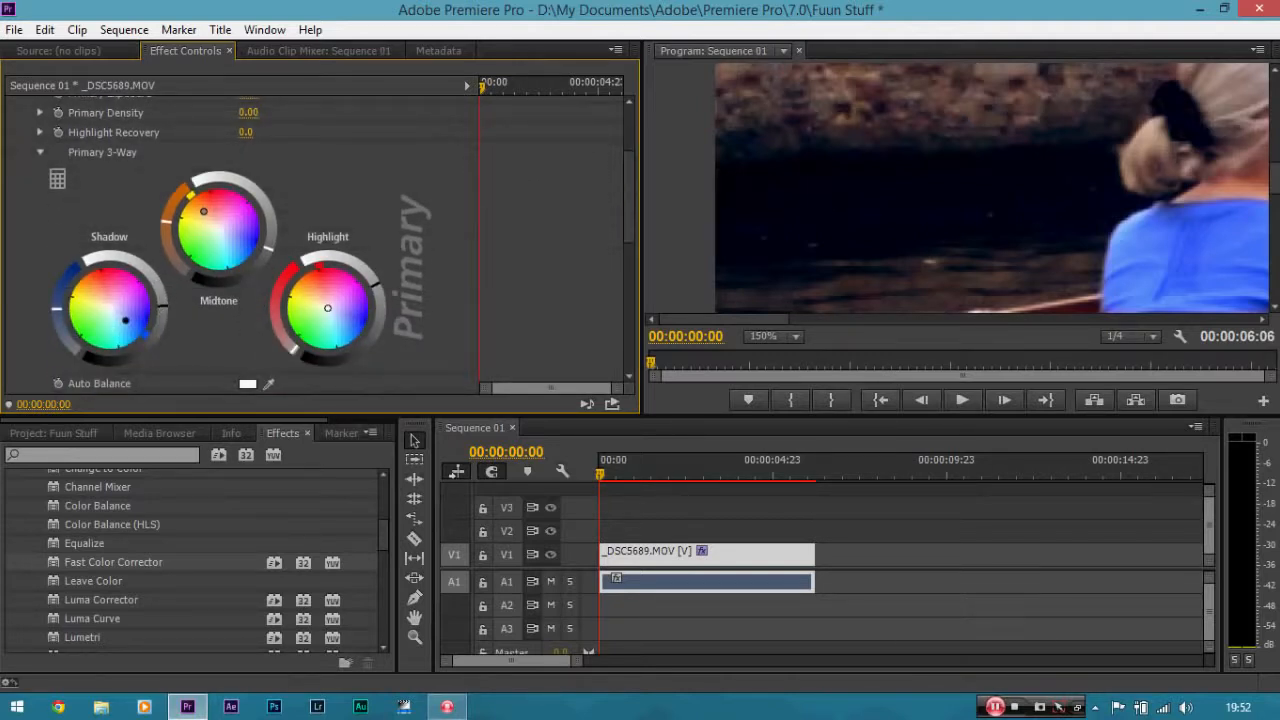
drag(162, 306, 162, 299)
Compare the magnified dark canal wall with and without the brightened-shadow grade, leaving Colorista II disabled.
drag(631, 207, 629, 160)
click(34, 187)
click(34, 187)
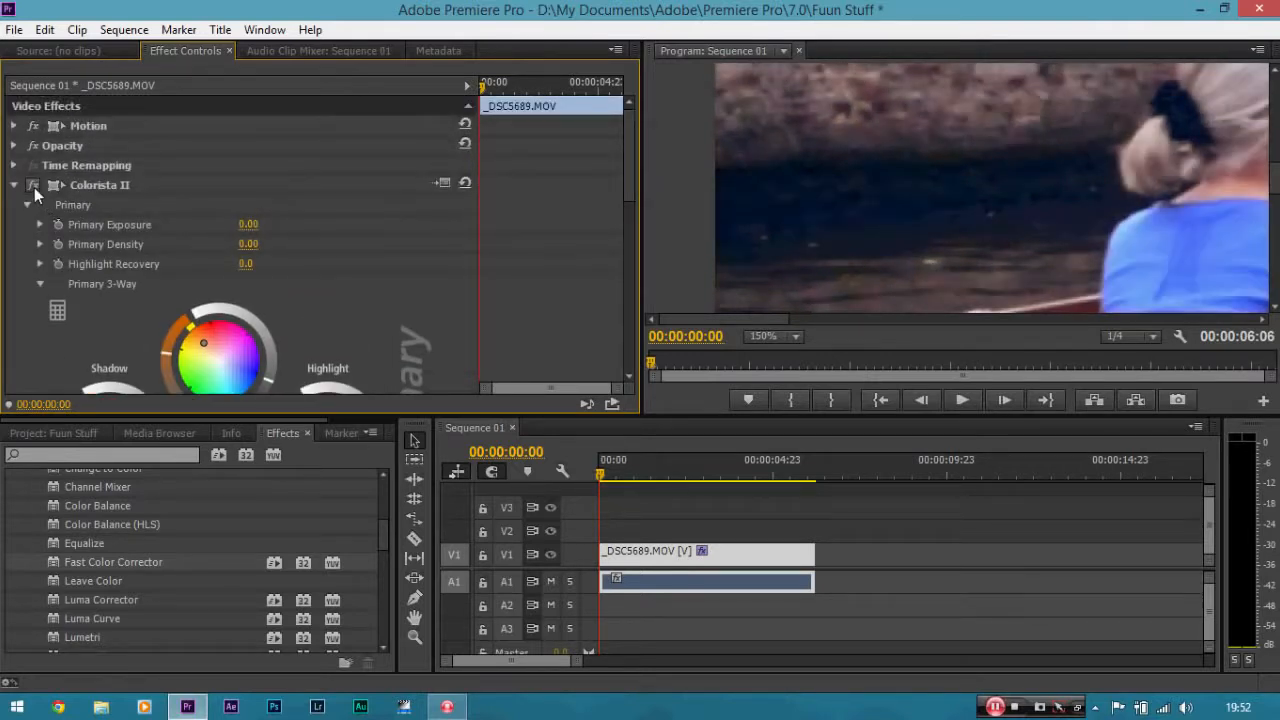
click(34, 187)
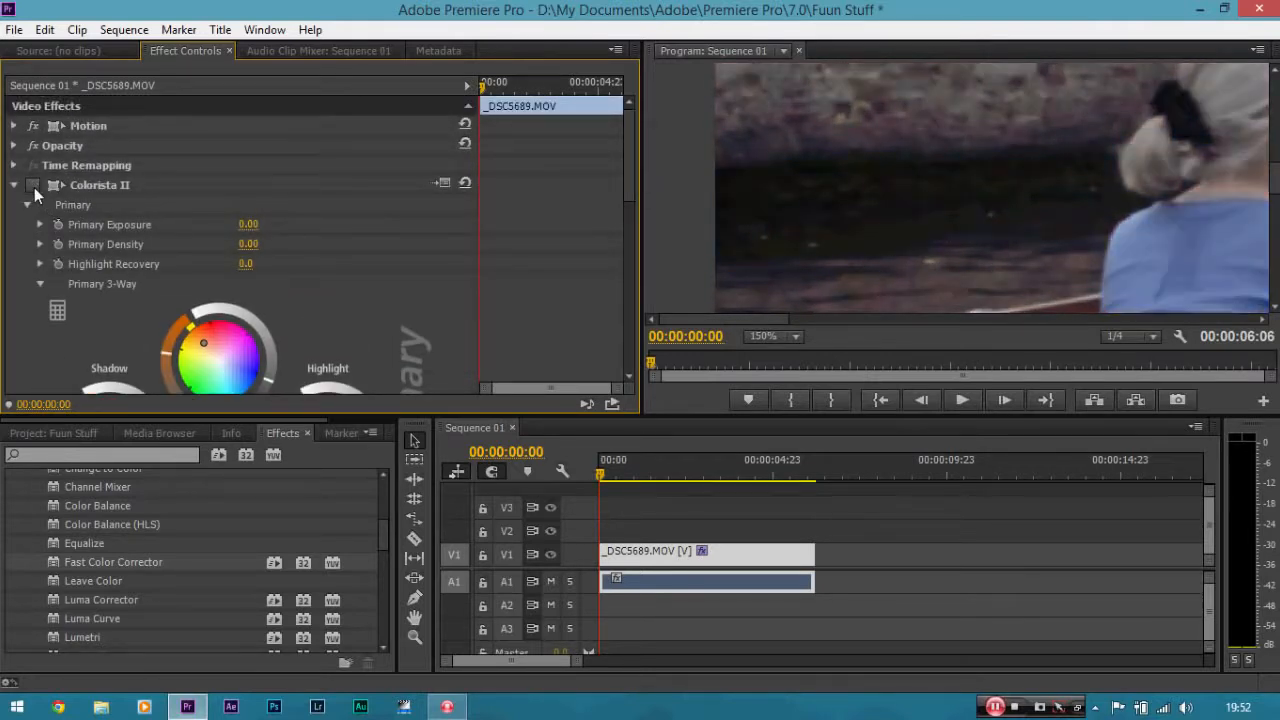
Fit the whole frame in the program monitor and re-enable Colorista II on the clip.
click(790, 337)
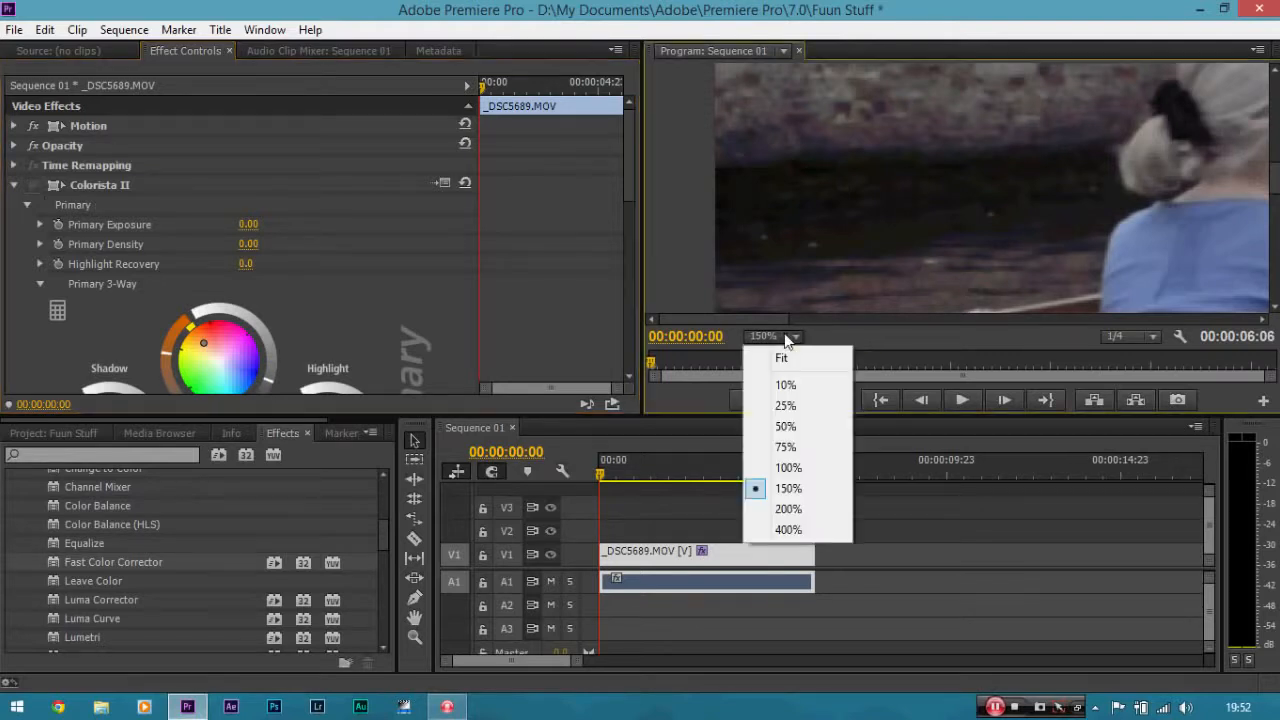
click(795, 357)
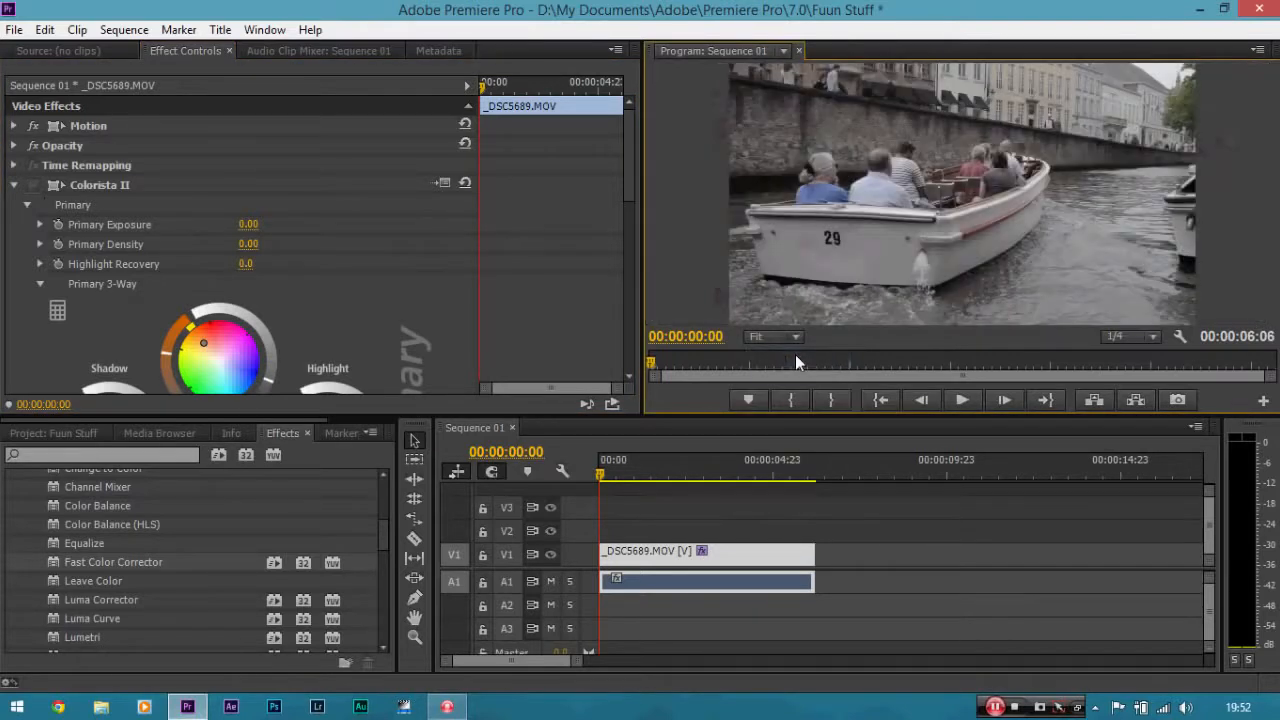
click(36, 183)
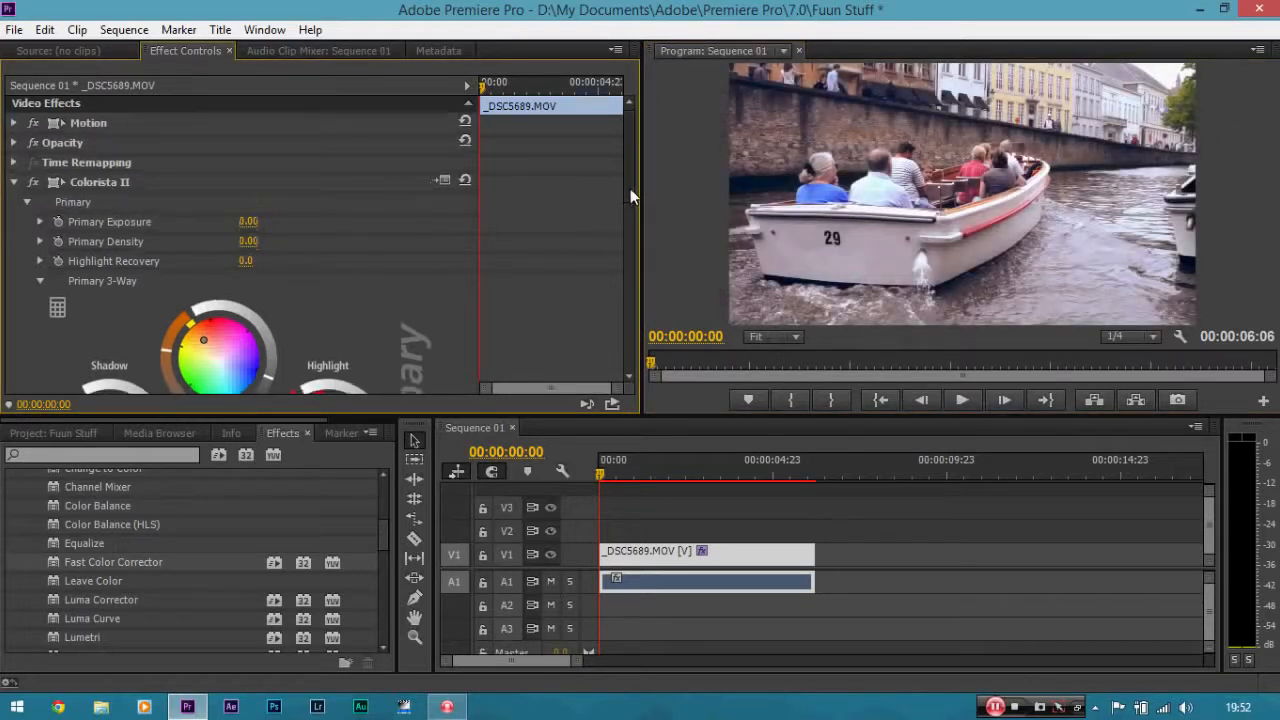
drag(630, 190, 629, 206)
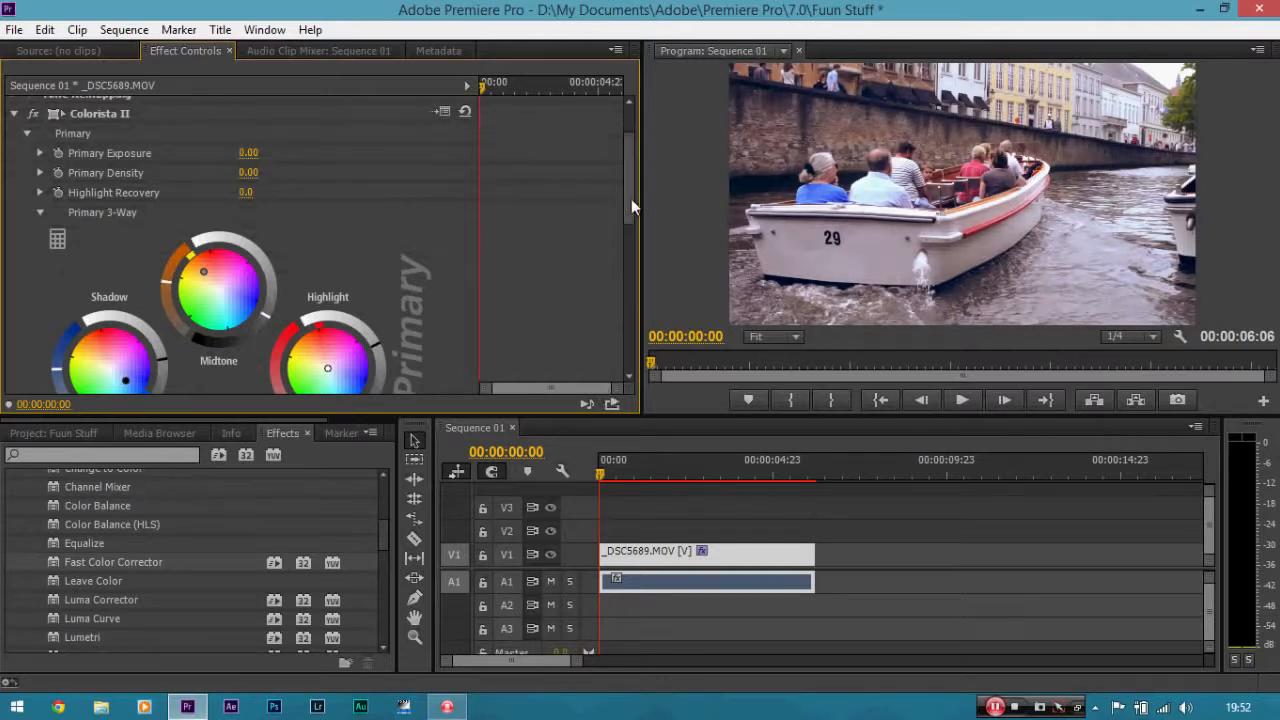
drag(631, 199, 621, 331)
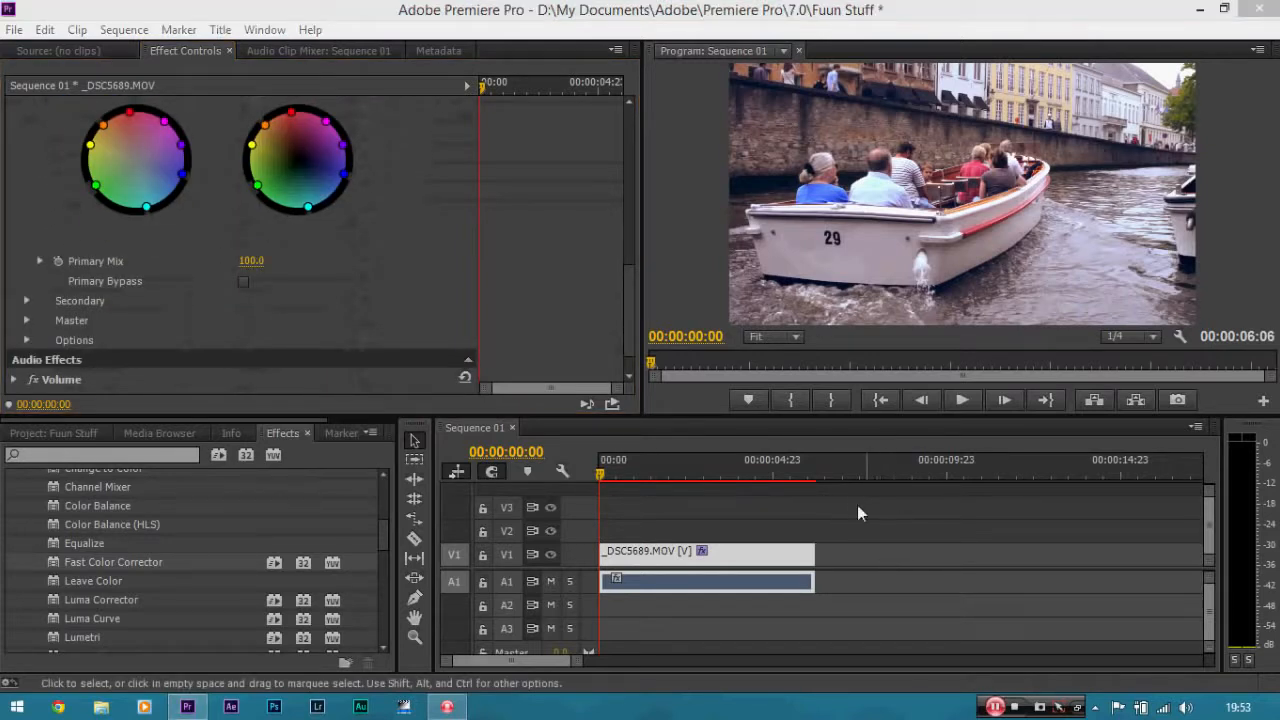
click(578, 258)
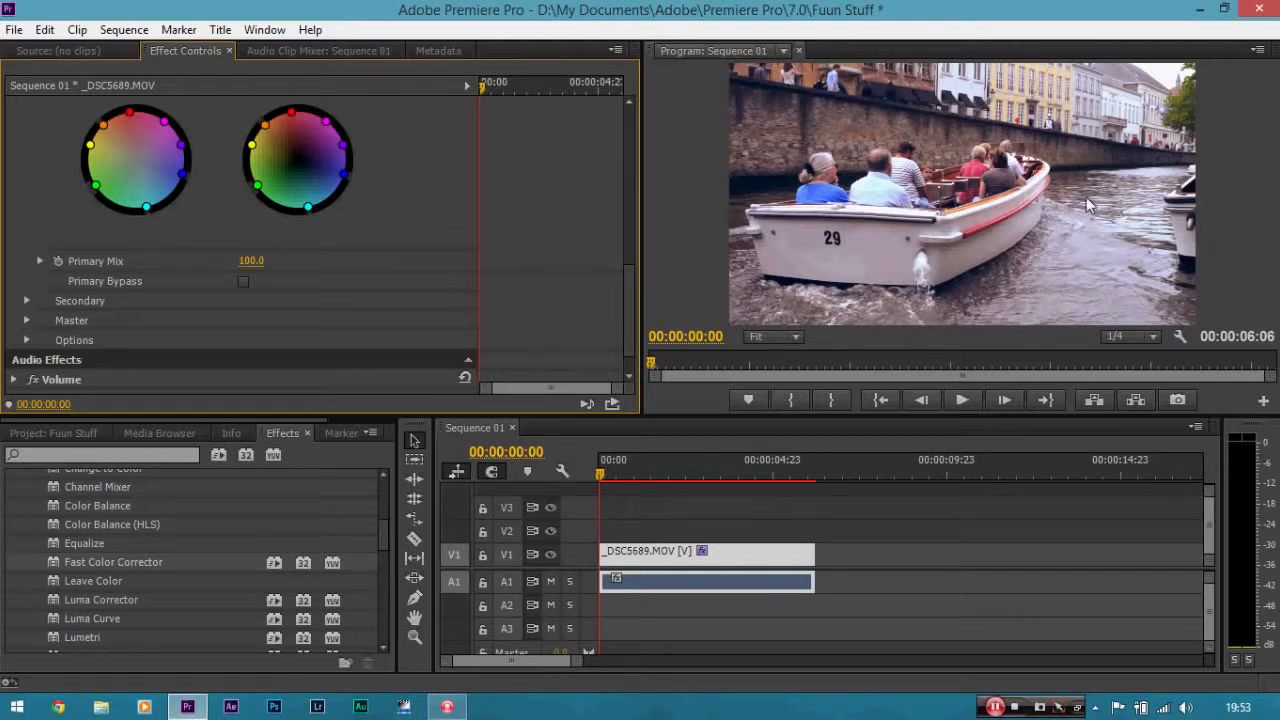
click(746, 562)
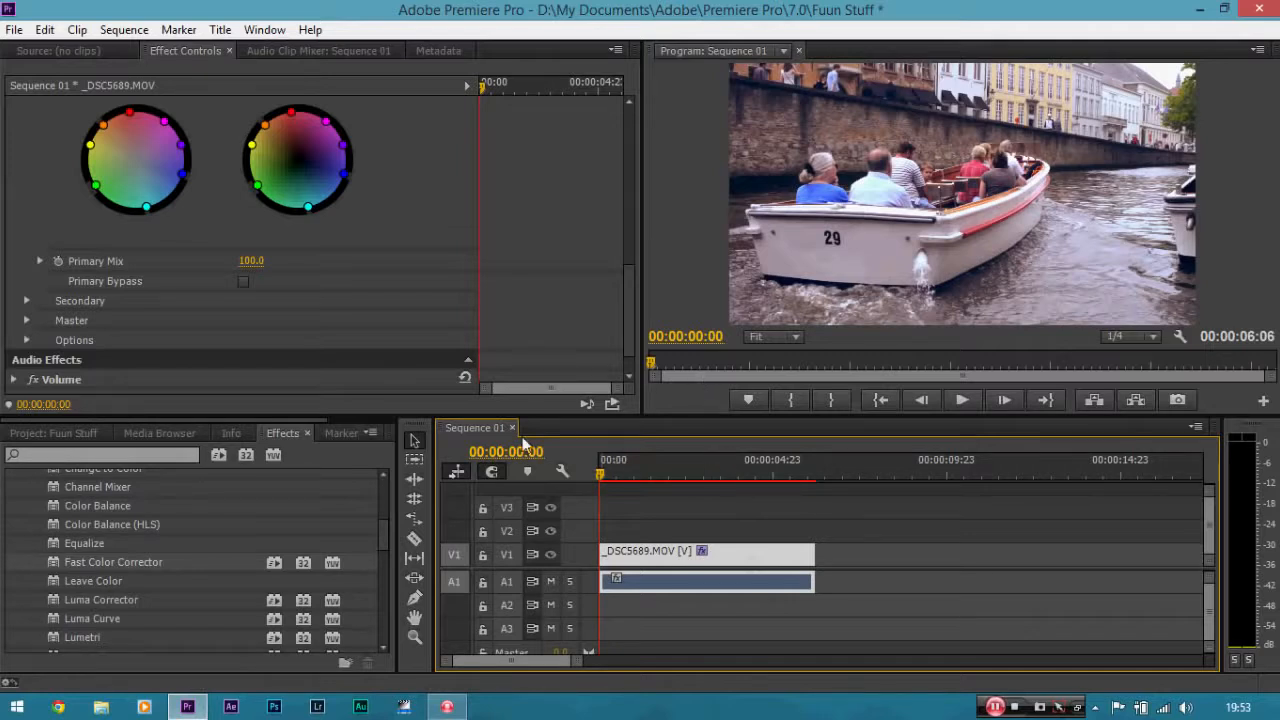
Create a new sequence from the DSLR 1080p24 preset with its frame size changed to 1920 by 800.
click(5, 33)
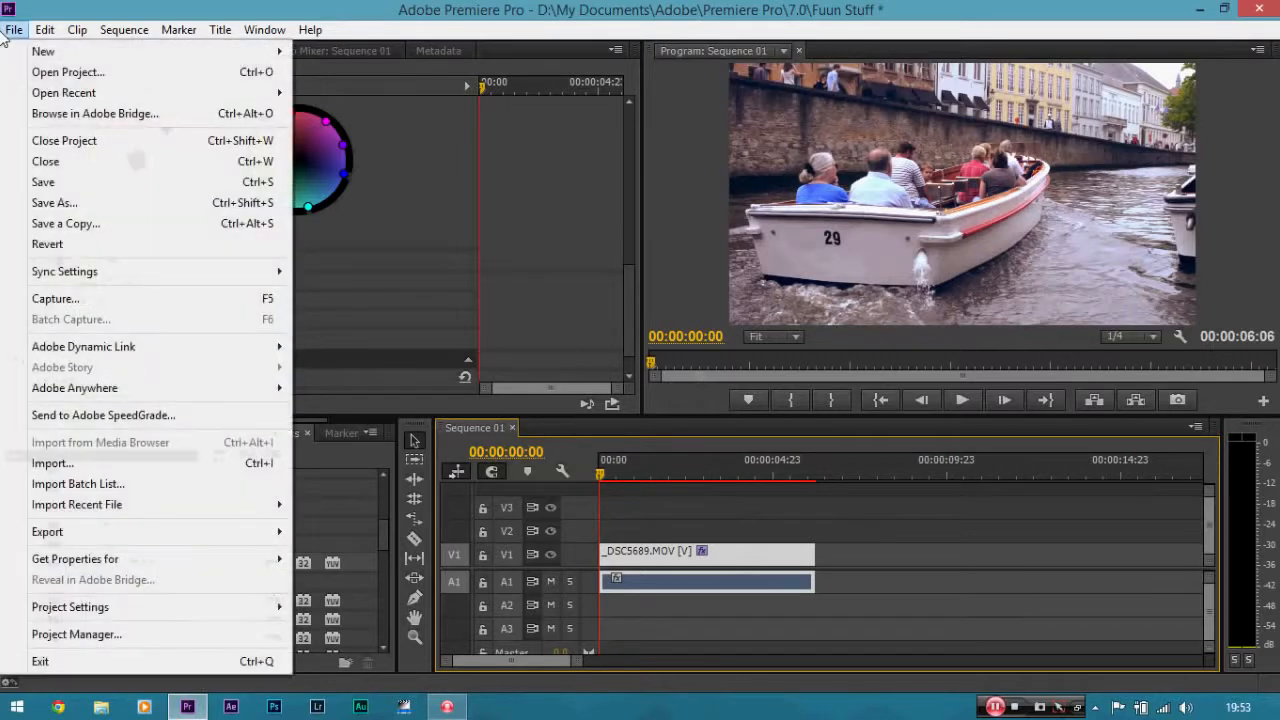
mouse_move(115, 56)
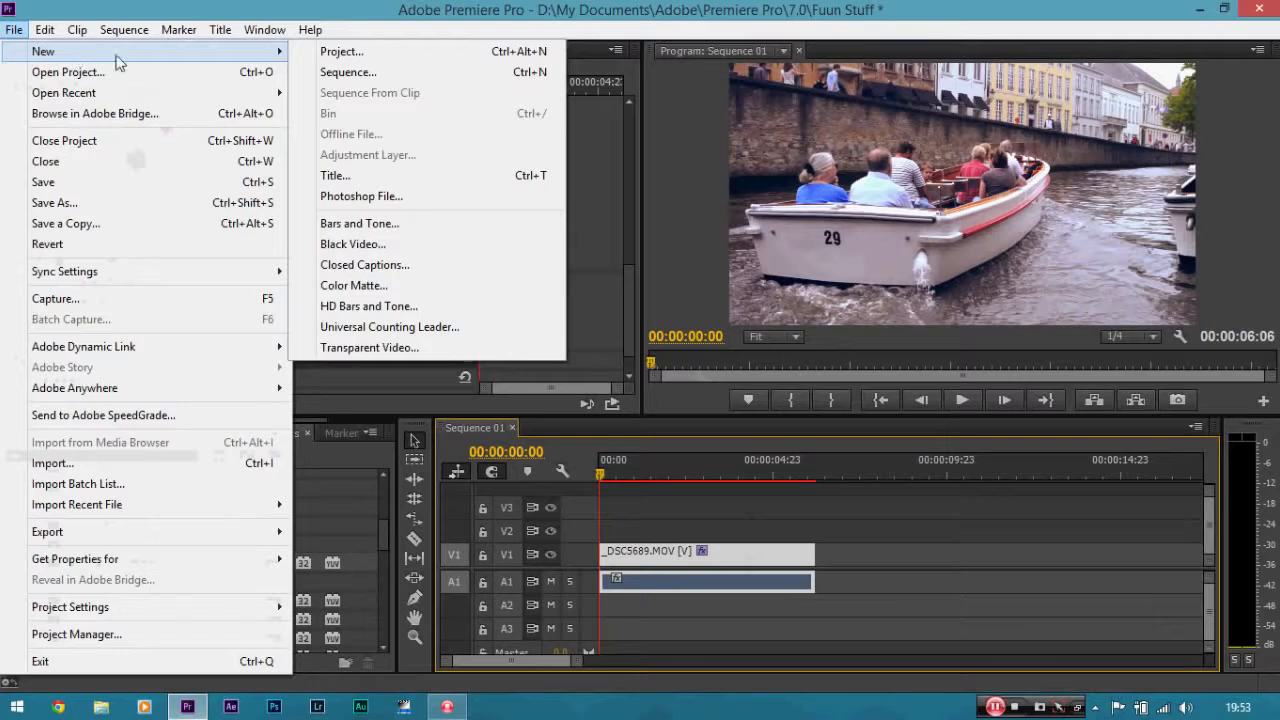
click(340, 72)
click(437, 210)
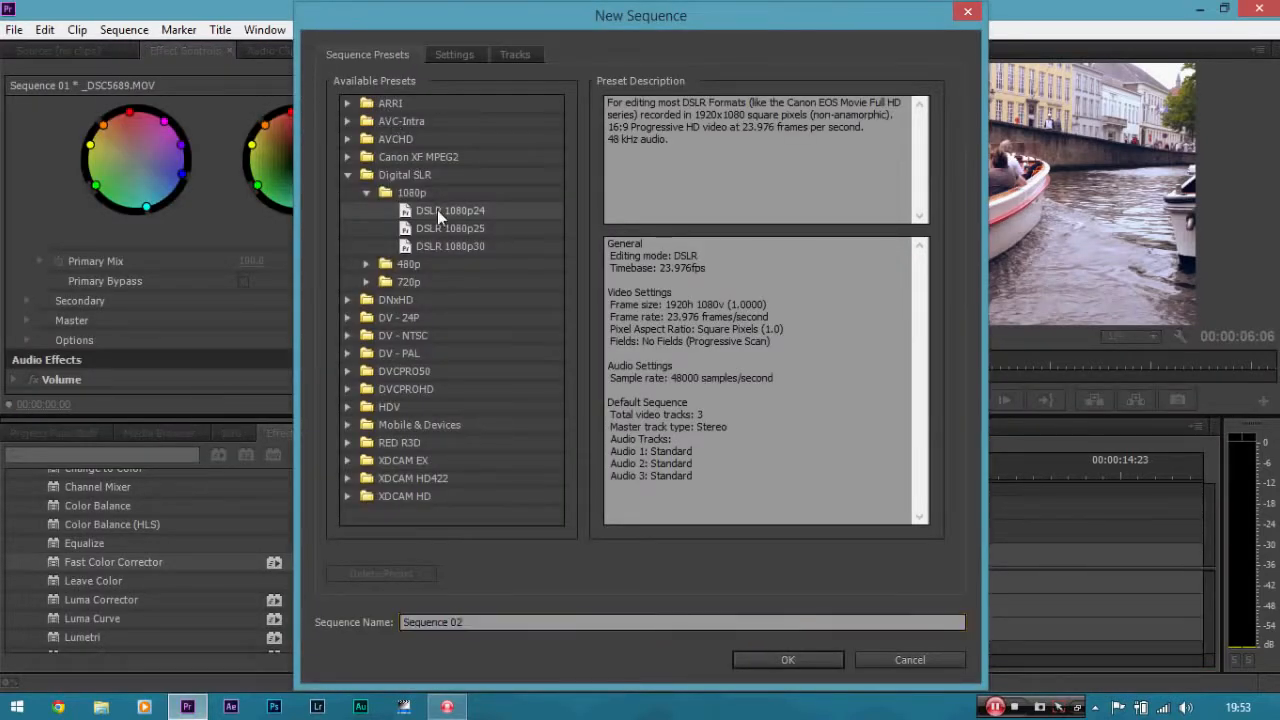
click(450, 57)
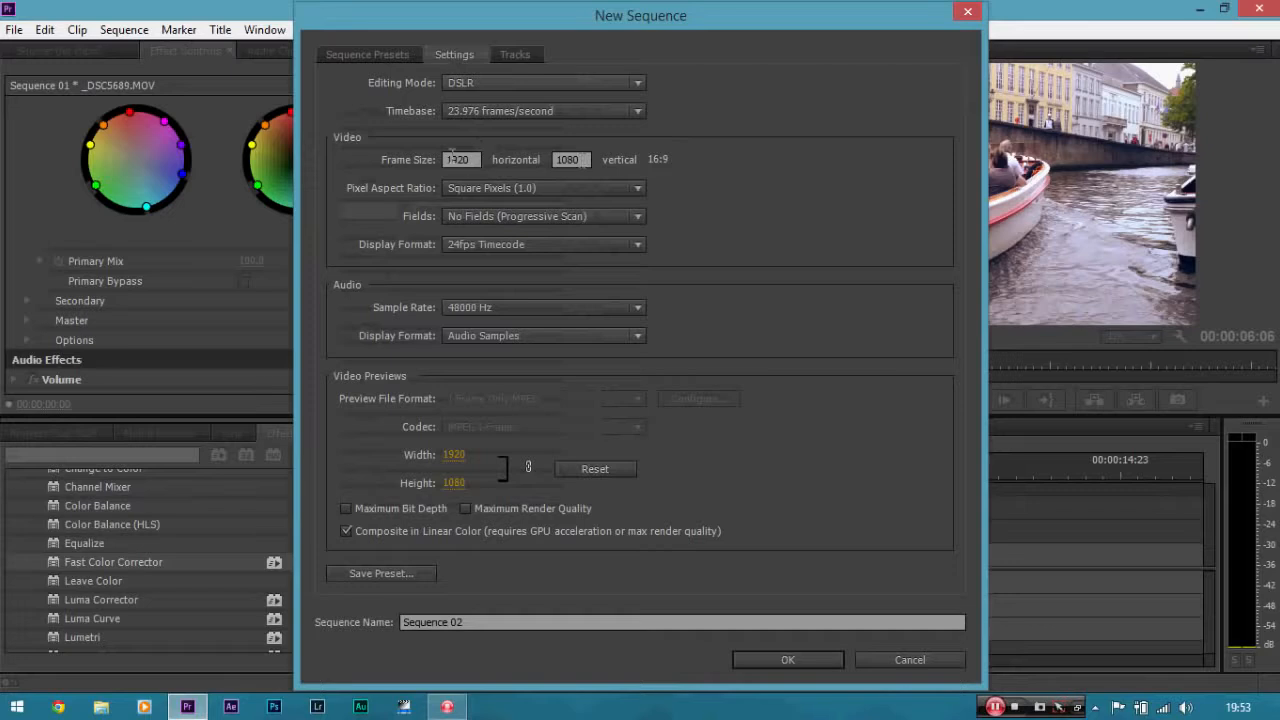
double_click(565, 159)
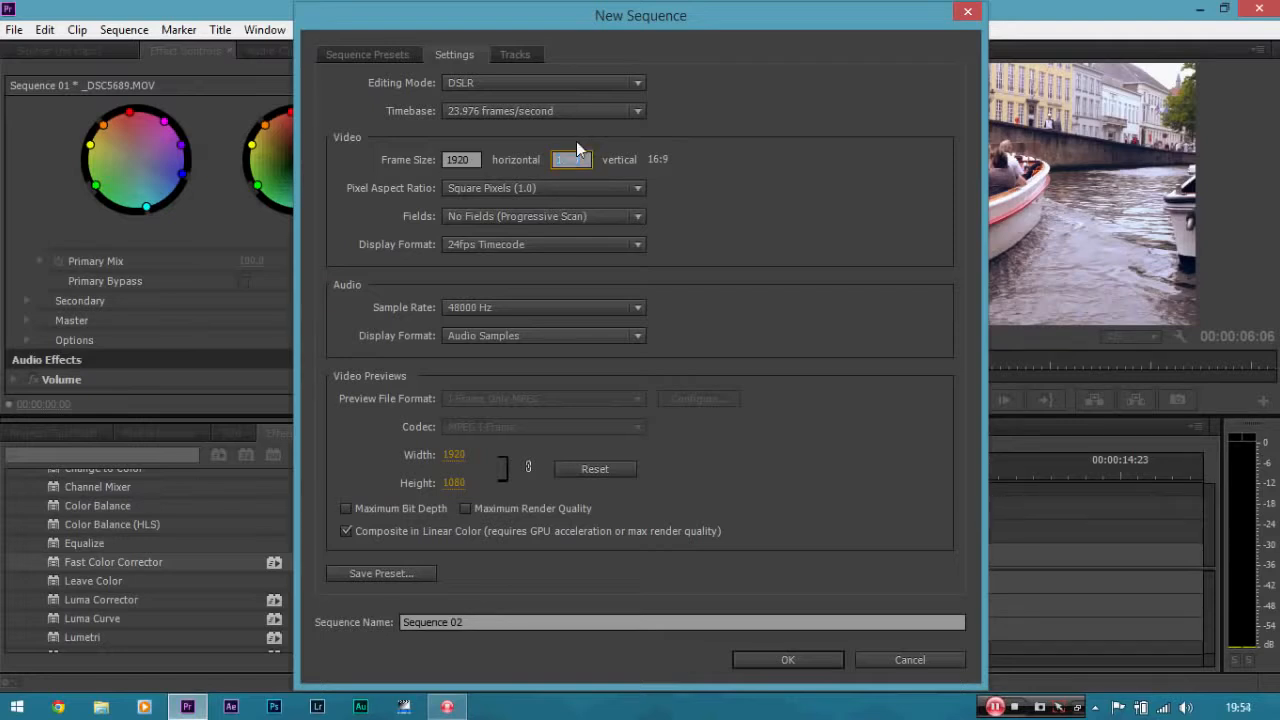
text(800)
key(Tab)
click(799, 662)
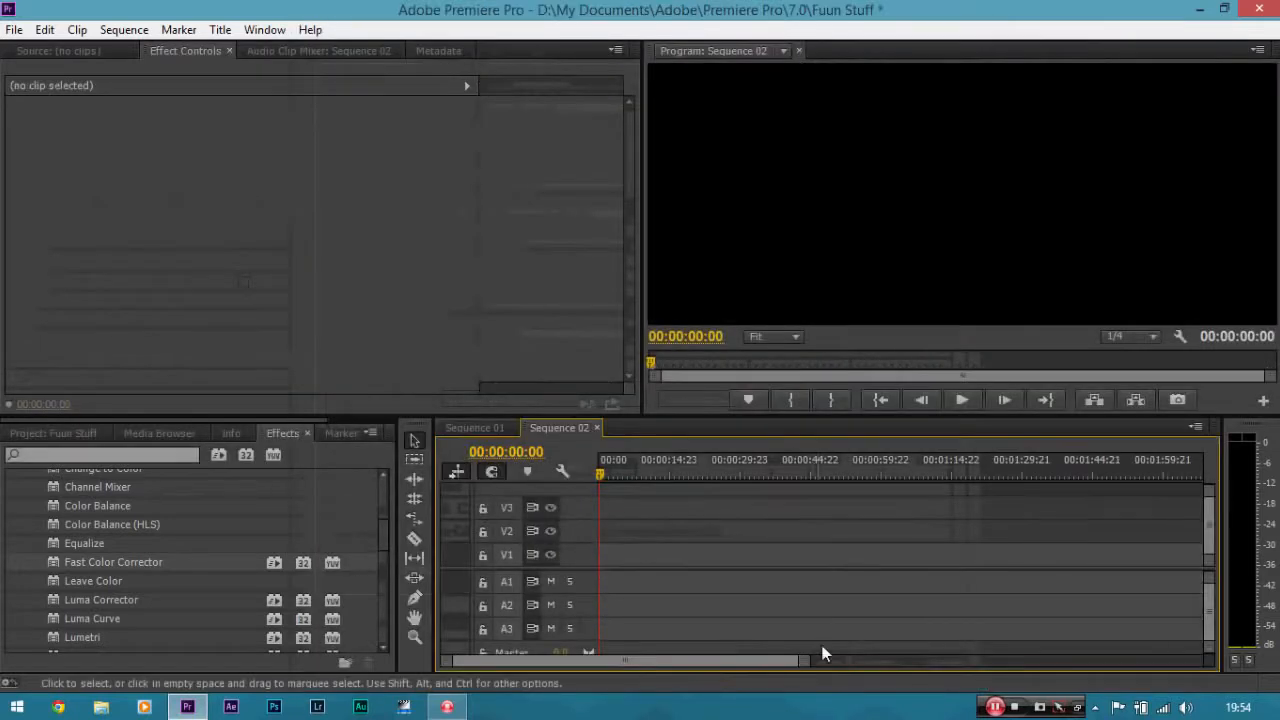
Compare the frame shape of Sequence 01 with that of the empty Sequence 02, ending on Sequence 01.
click(494, 426)
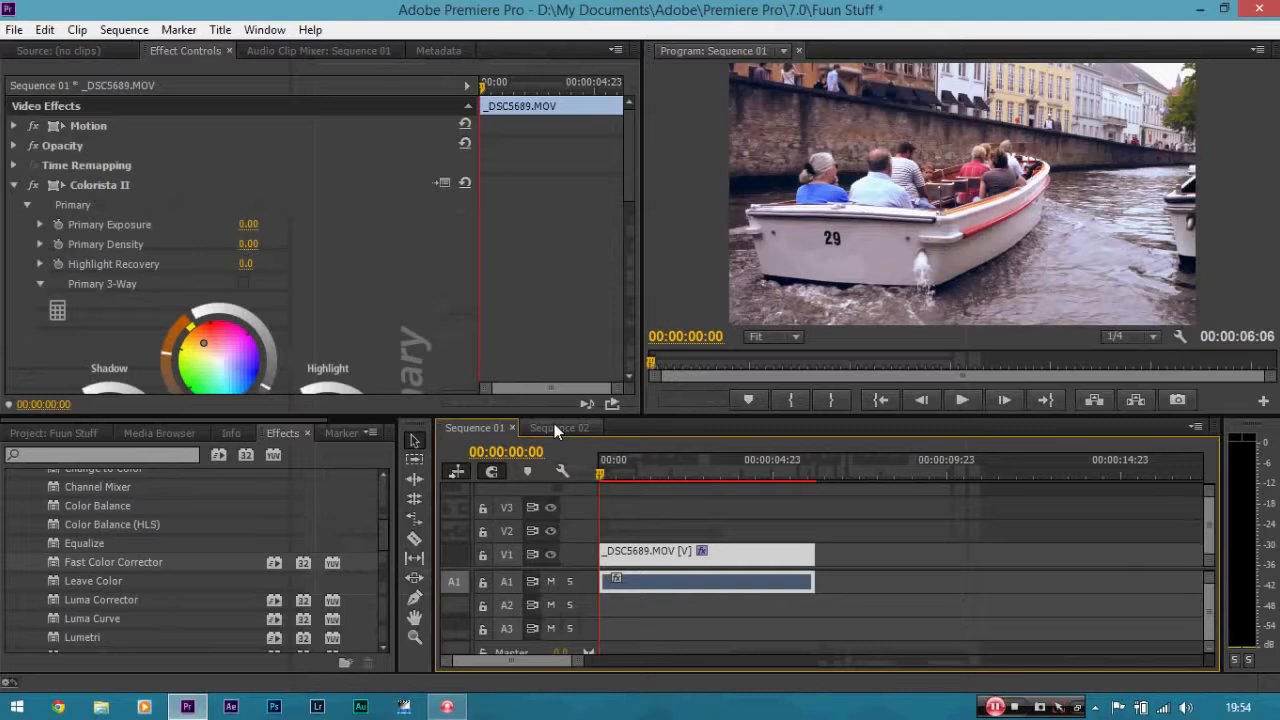
click(554, 427)
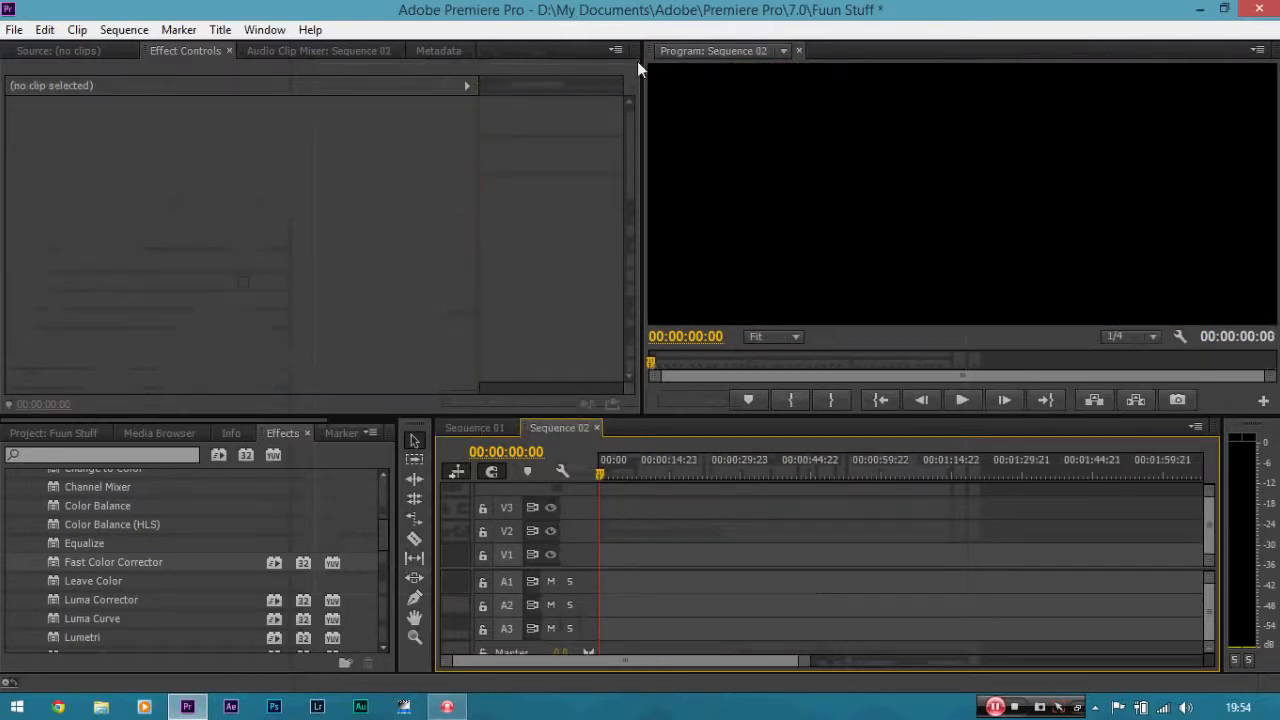
click(494, 428)
click(550, 427)
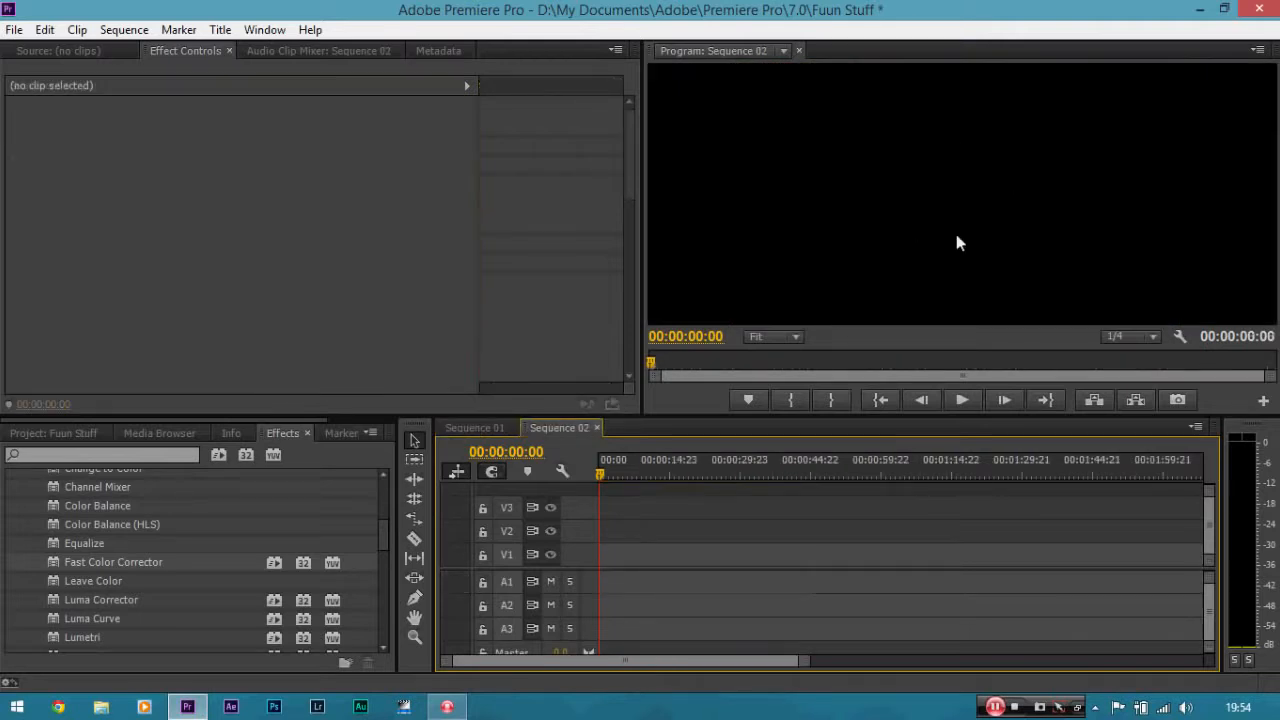
click(489, 428)
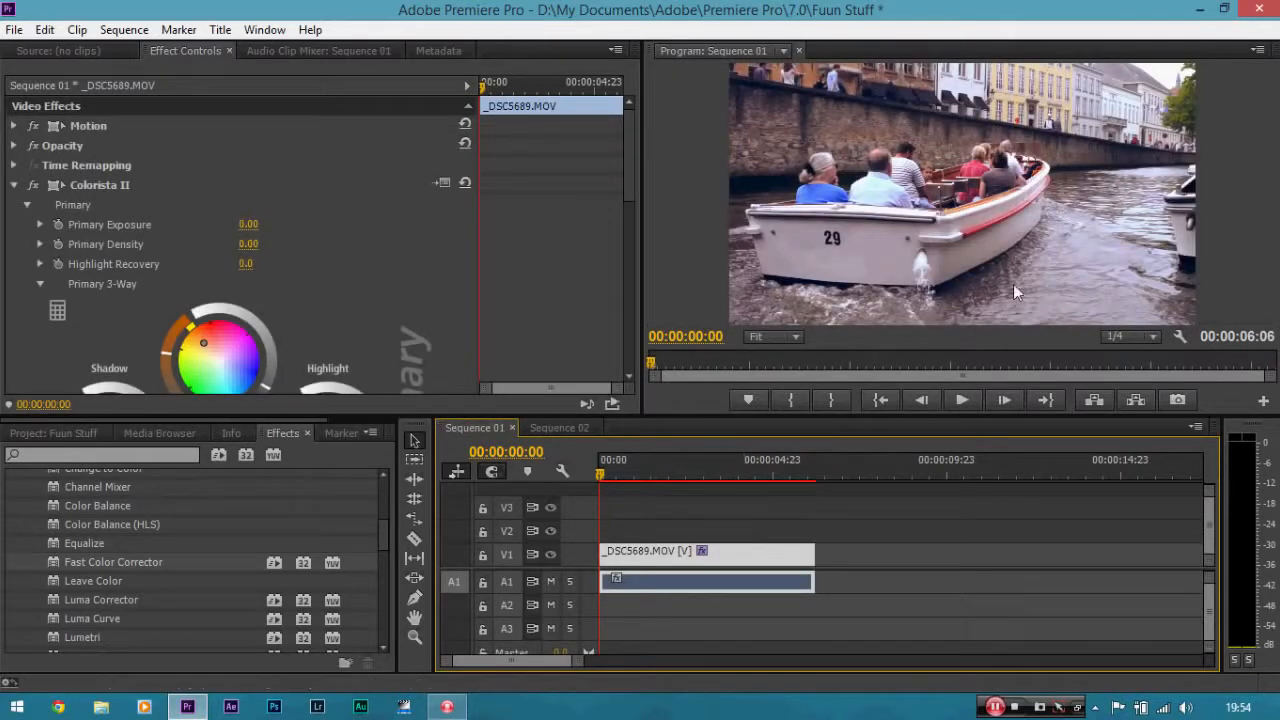
Copy the graded _DSC5689.MOV clip from Sequence 01 and paste it at the start of Sequence 02.
right_click(771, 558)
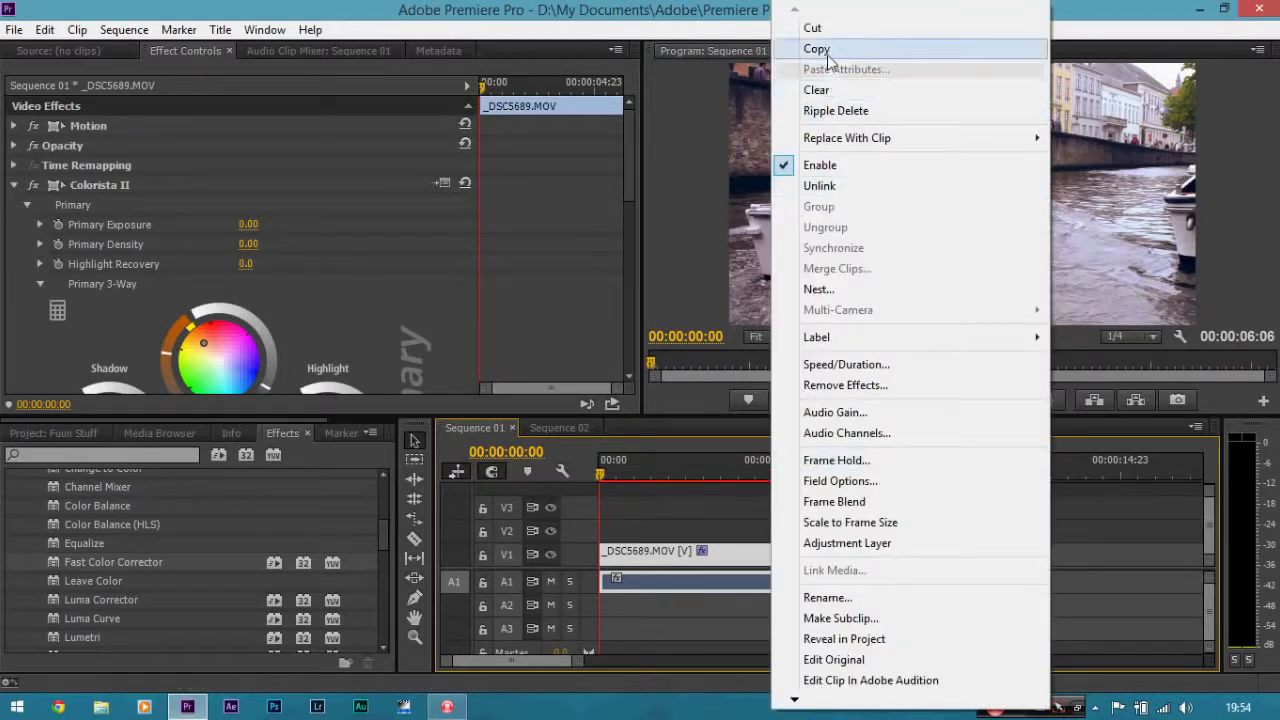
click(816, 48)
mouse_move(630, 133)
mouse_down()
mouse_move(619, 301)
mouse_move(621, 136)
mouse_up()
click(582, 433)
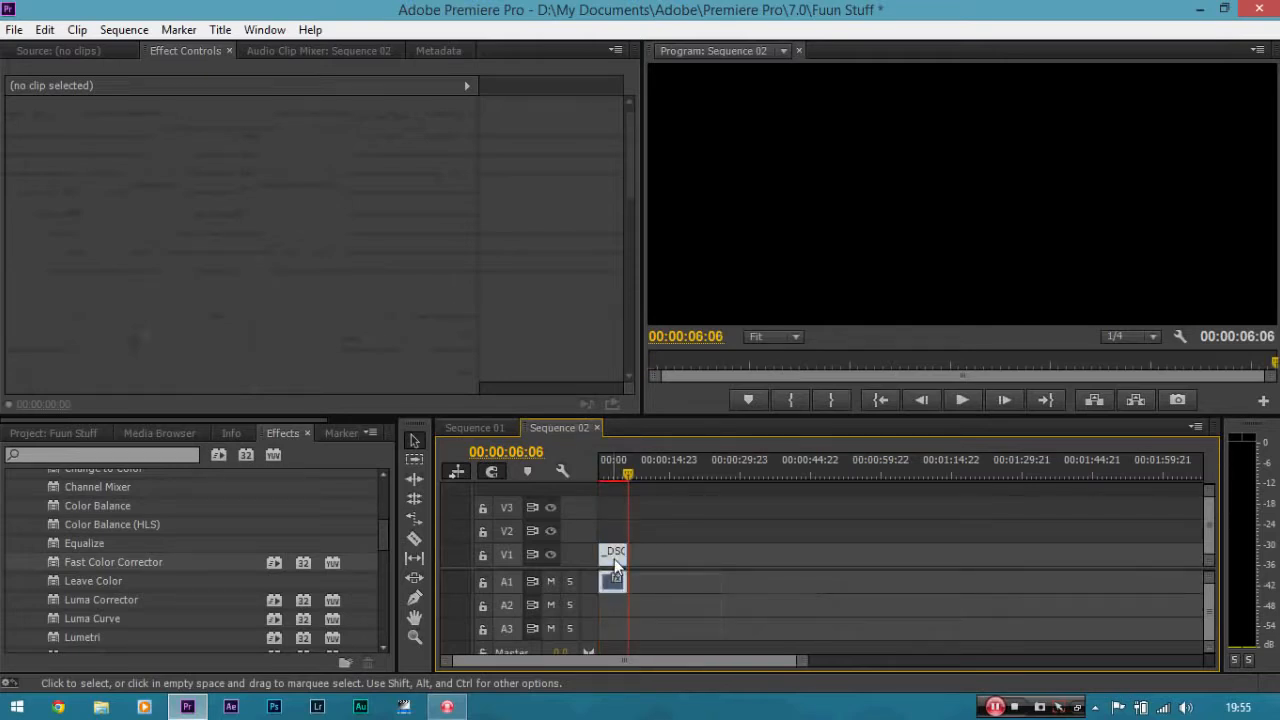
Return the playhead to the start of Sequence 02, enlarge the timeline scale, and play the clip's opening.
click(623, 466)
drag(623, 466, 600, 476)
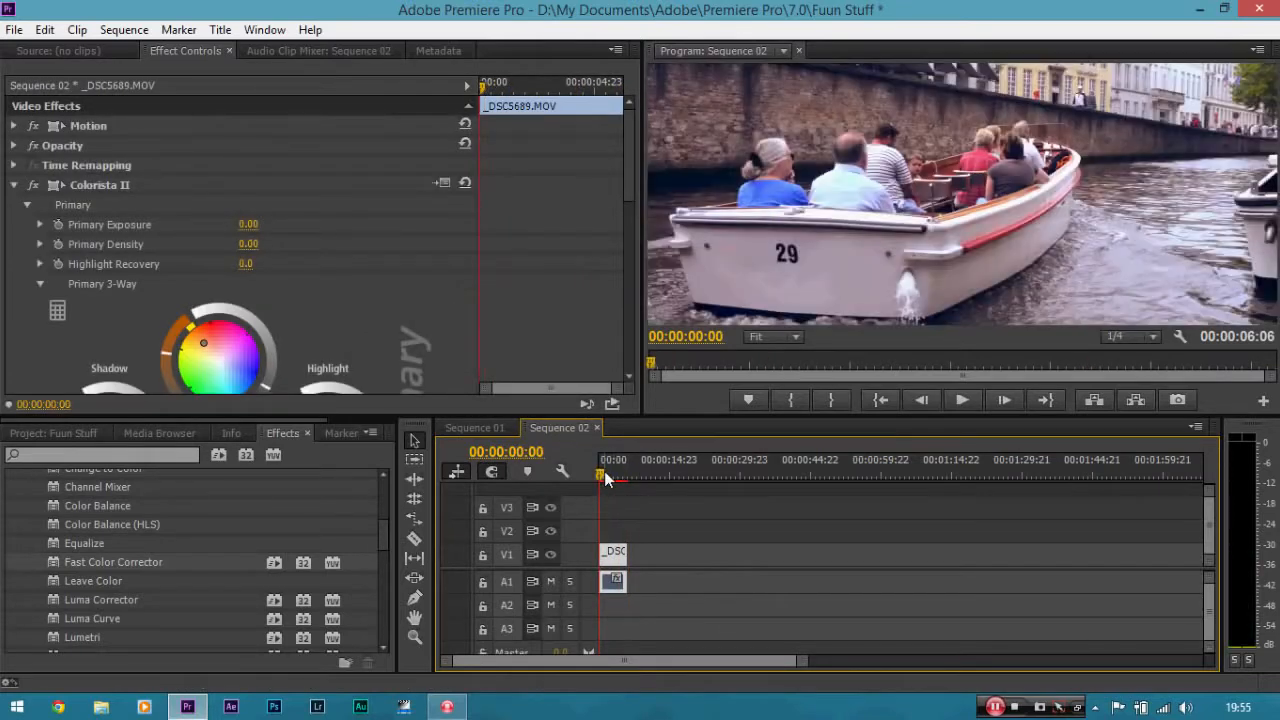
key(=)
key(=)
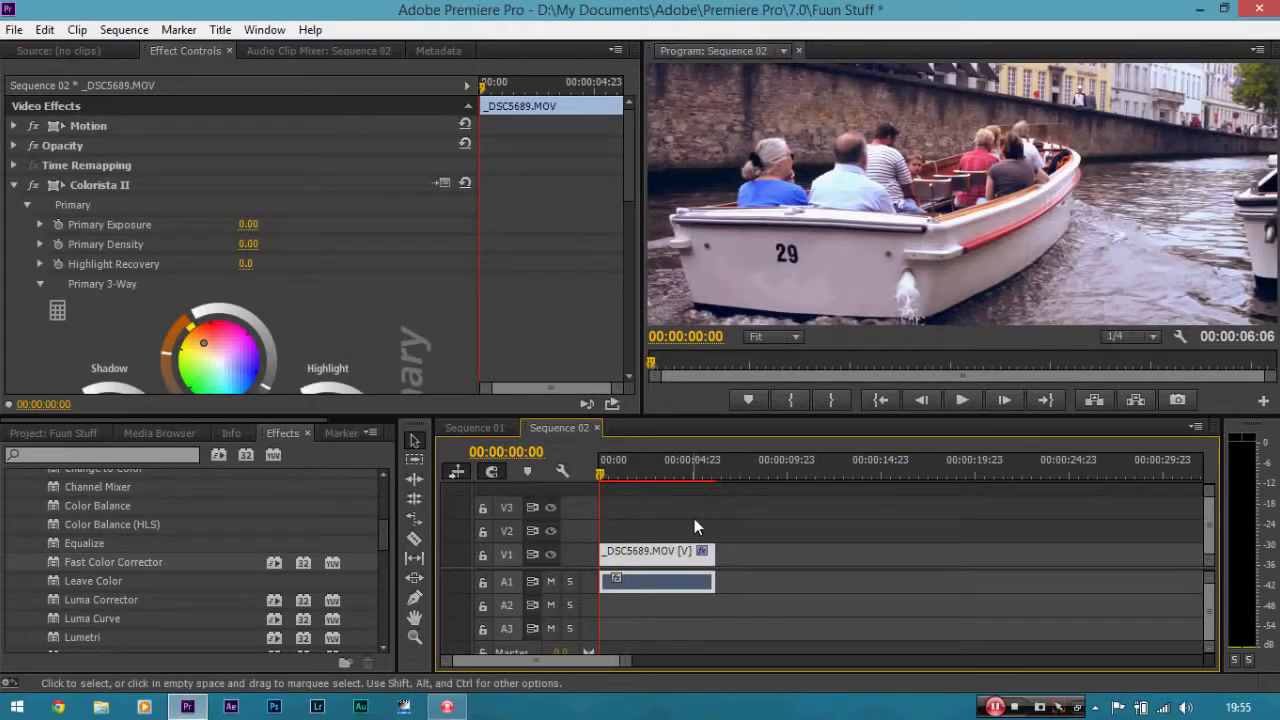
key(space)
key(space)
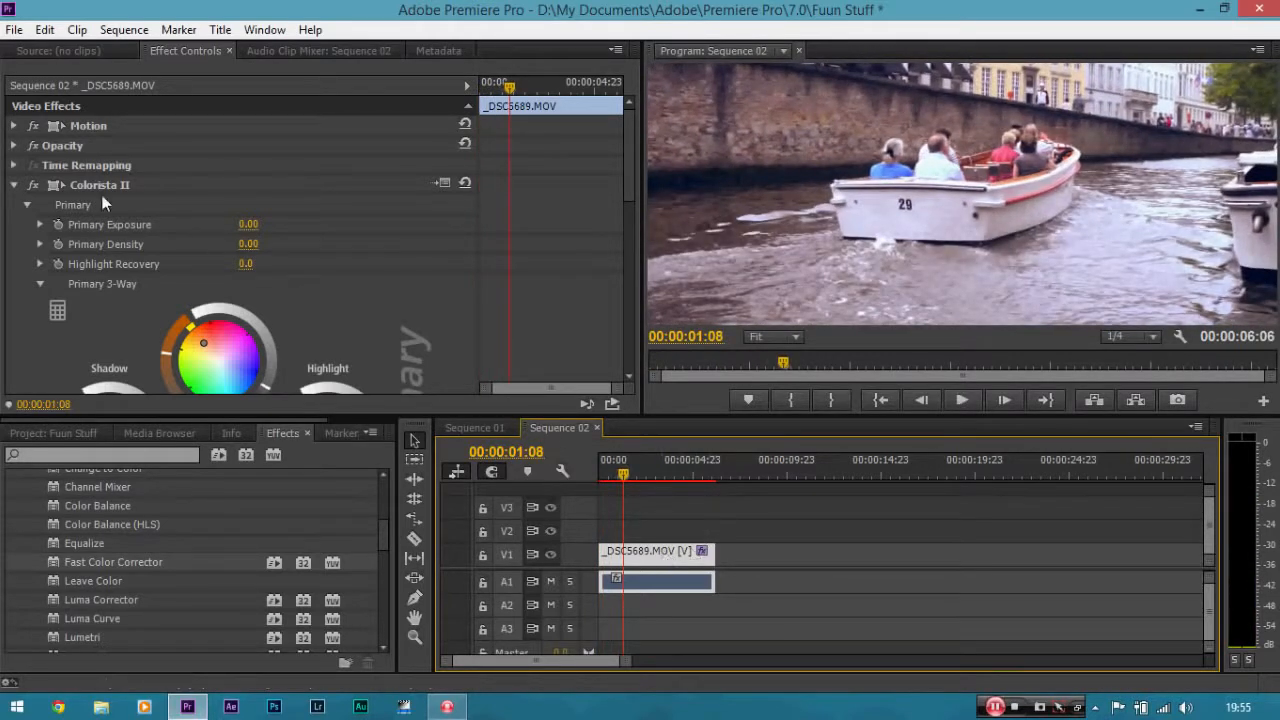
Reframe the clip in the widescreen sequence by setting its vertical Motion position to 513.
click(14, 125)
drag(298, 145, 411, 145)
click(681, 548)
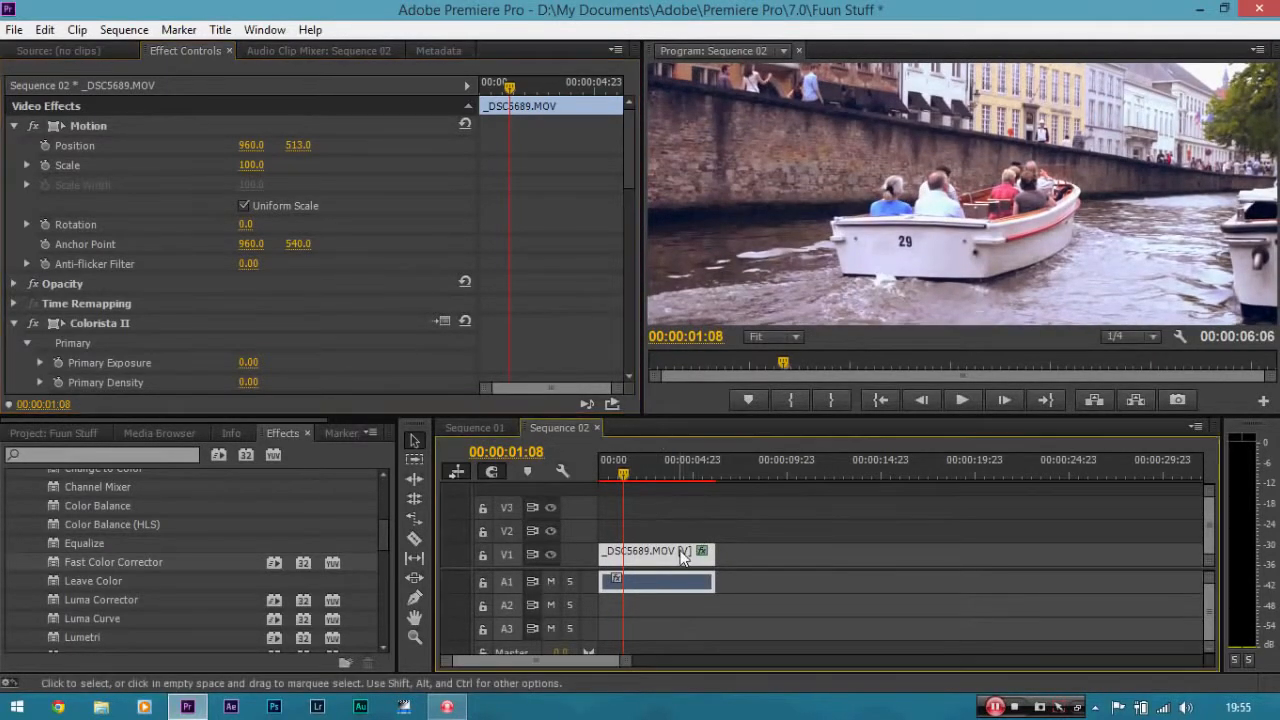
Magnify the program monitor to 150% and bring the number 29 on the boat's stern into view.
click(793, 336)
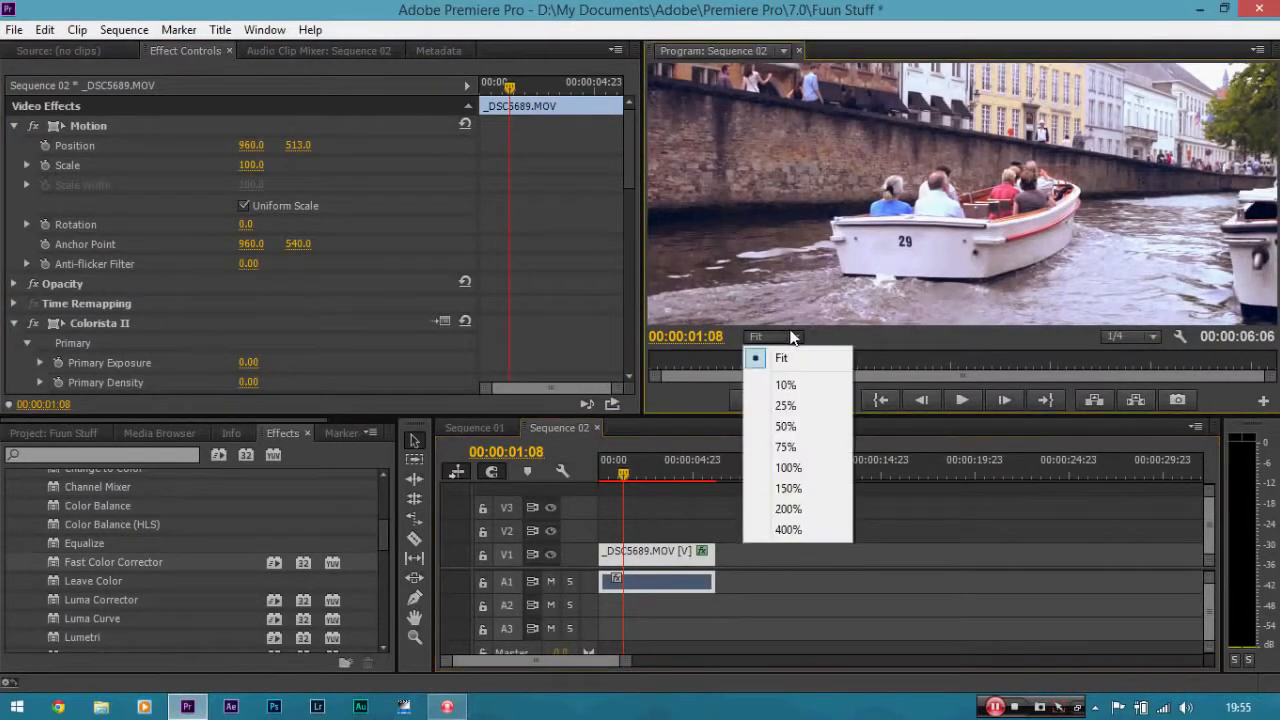
click(799, 487)
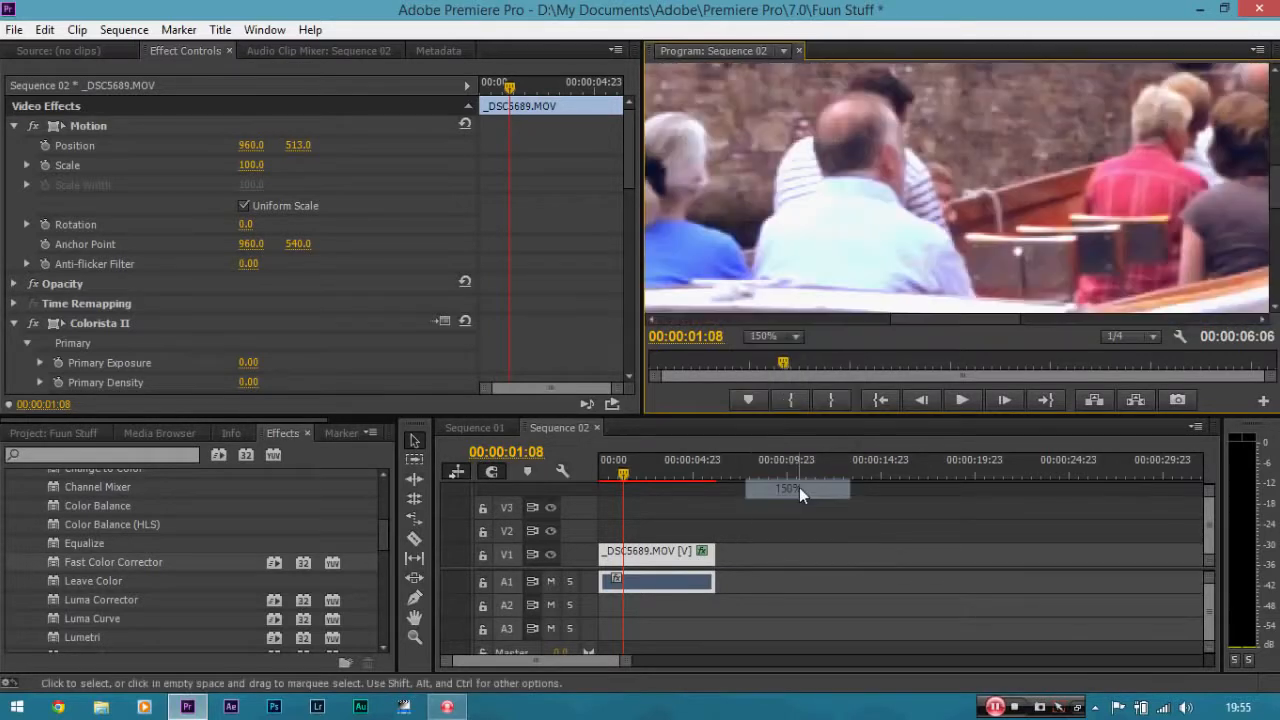
key(h)
drag(953, 310, 1124, 123)
drag(968, 224, 982, 188)
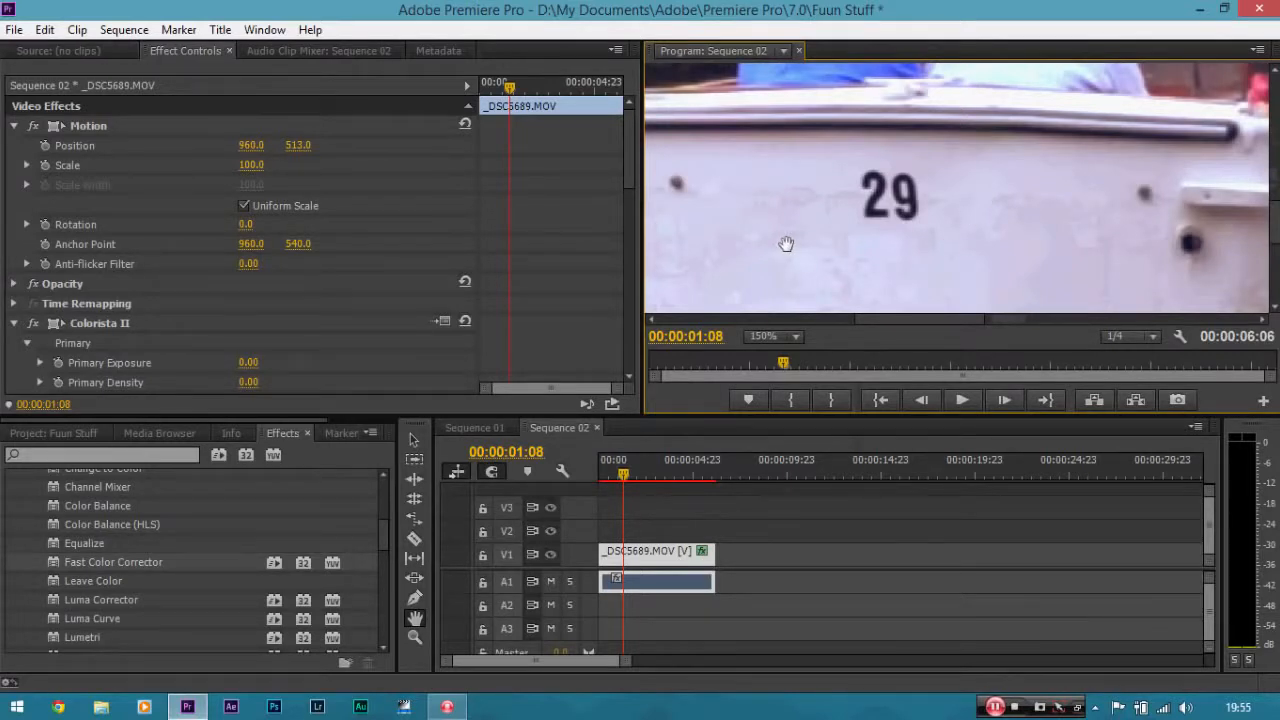
Search the effects for "shar" and apply the Sharpen video effect to the clip in Sequence 02.
click(155, 456)
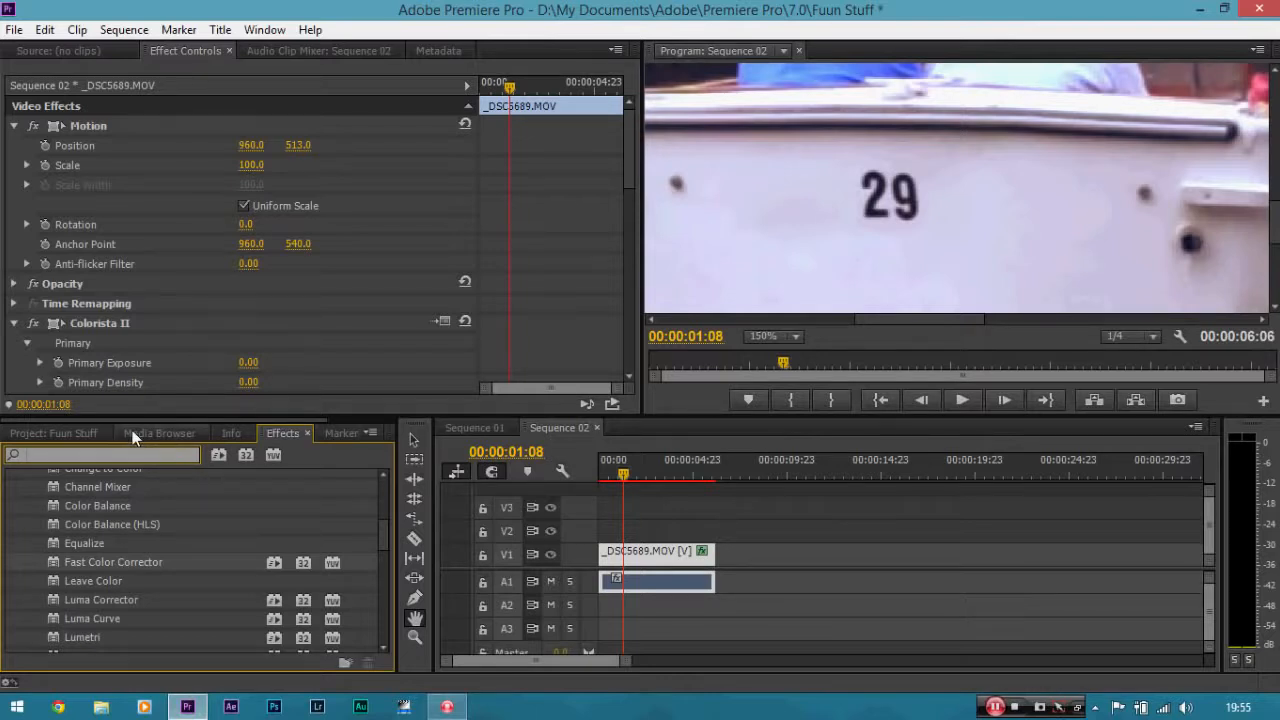
text(s)
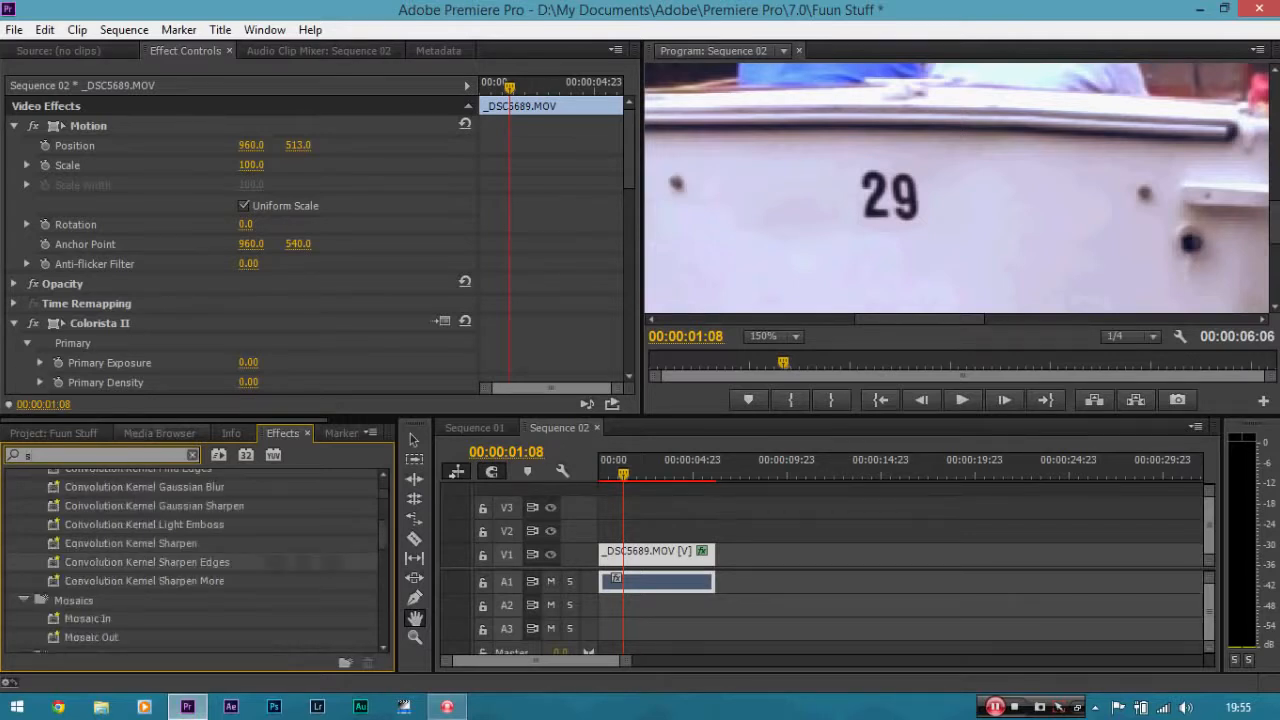
text(har)
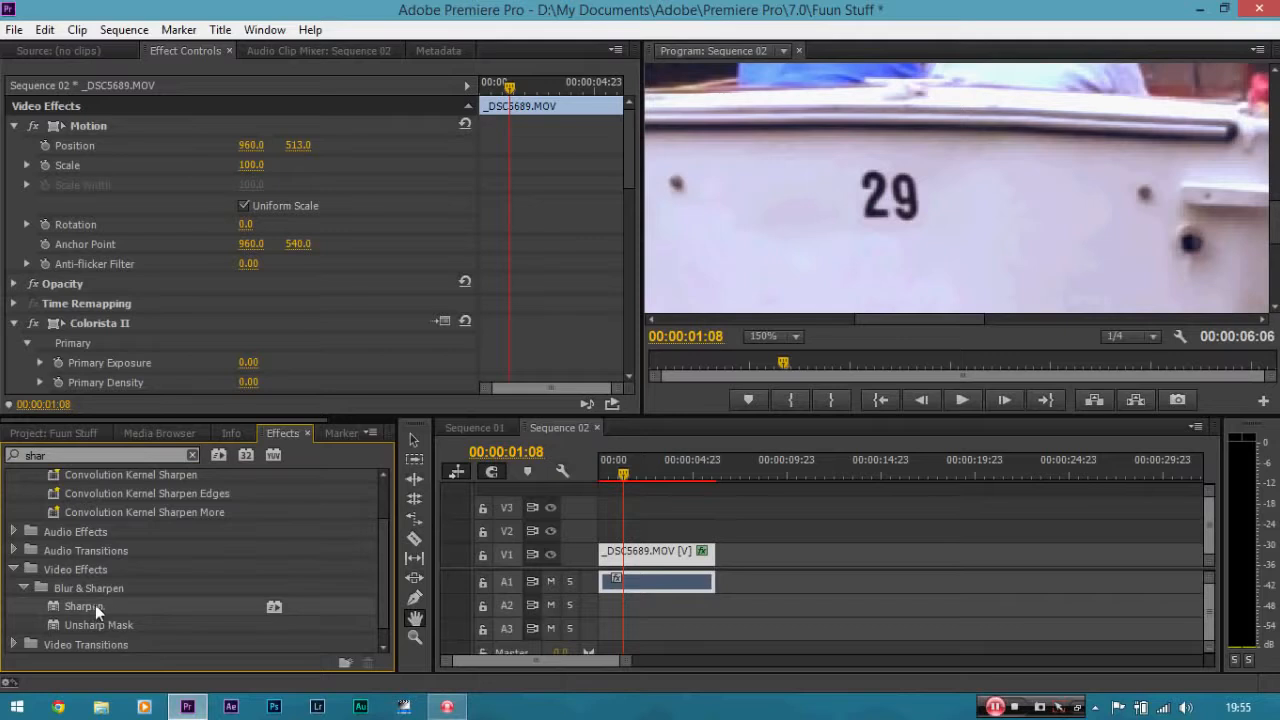
drag(95, 605, 640, 552)
Set the clip's Sharpen Amount to 20.
drag(629, 127, 620, 349)
click(243, 304)
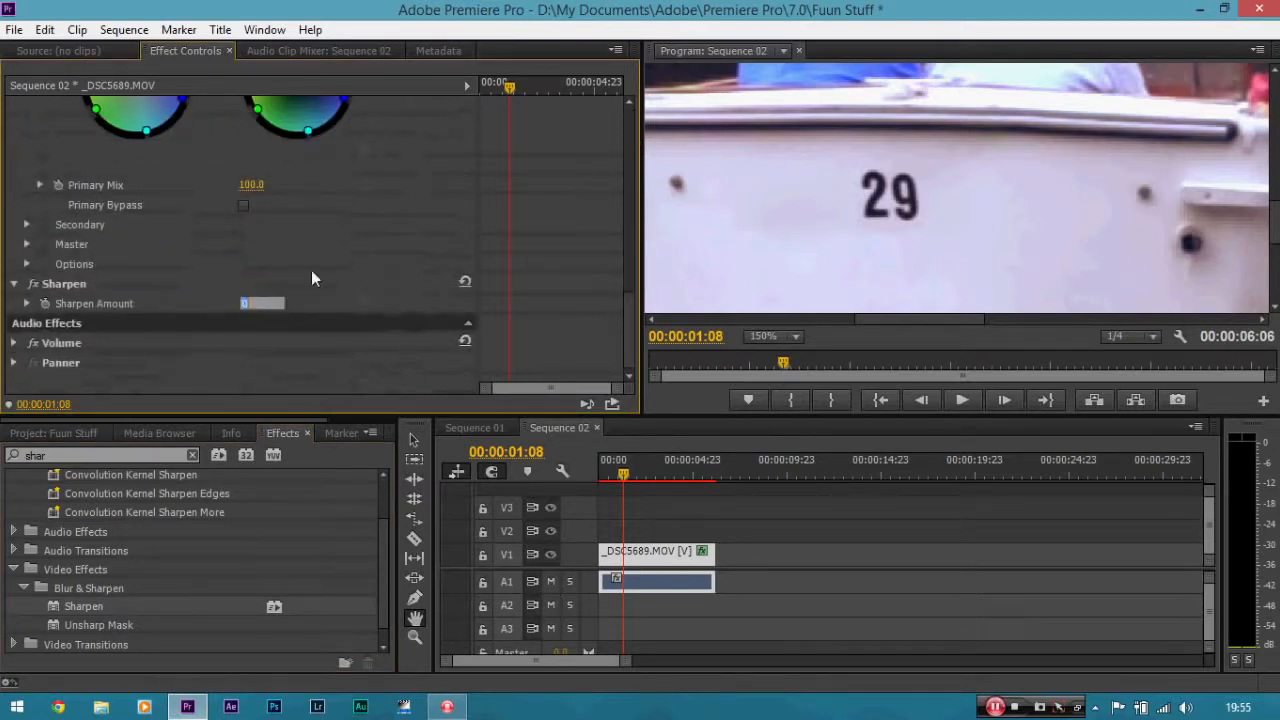
key(Return)
click(243, 304)
text(20)
key(Return)
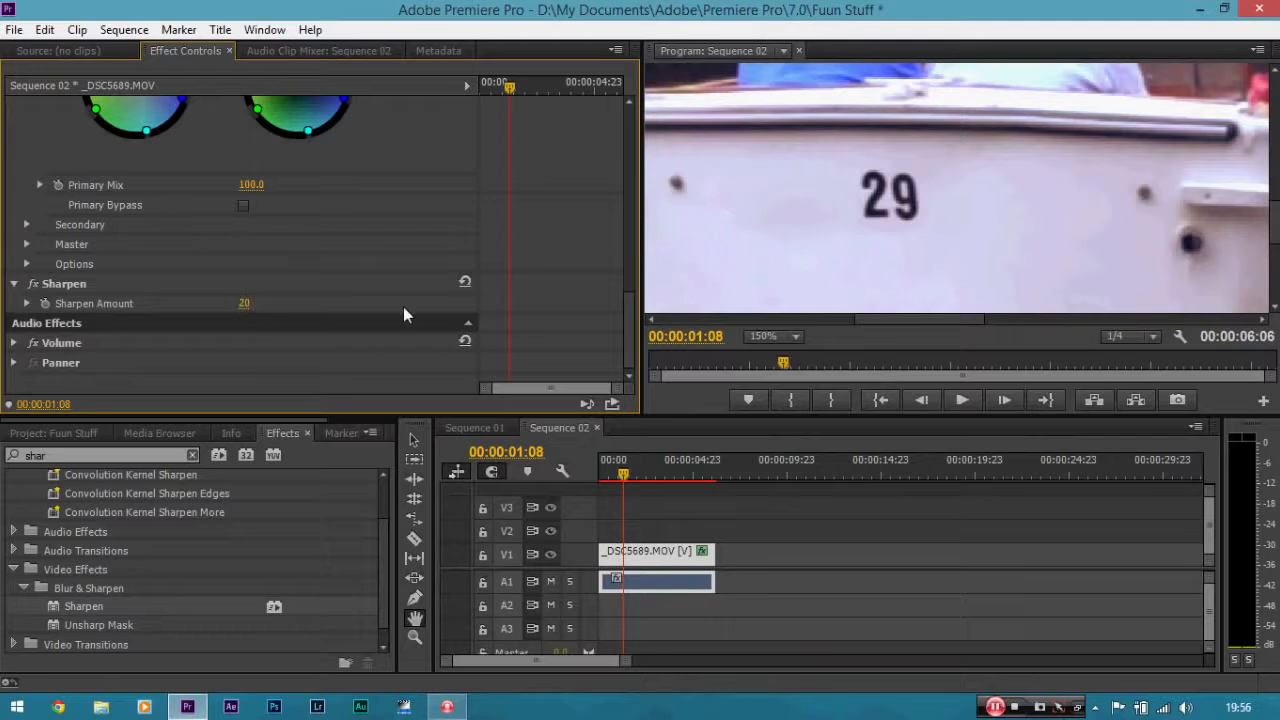
Compare the clip with and without the Sharpen and Colorista II effects by disabling and re-enabling each one.
click(38, 285)
click(38, 285)
drag(626, 320, 634, 282)
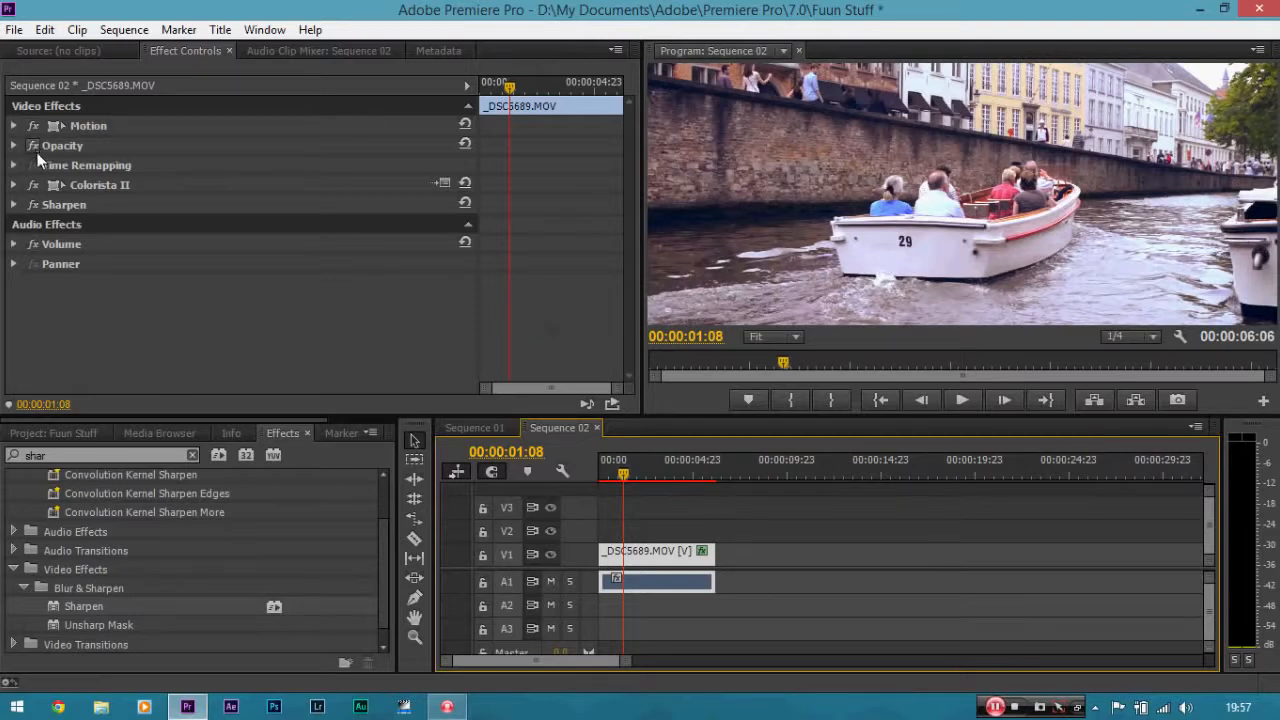
click(35, 188)
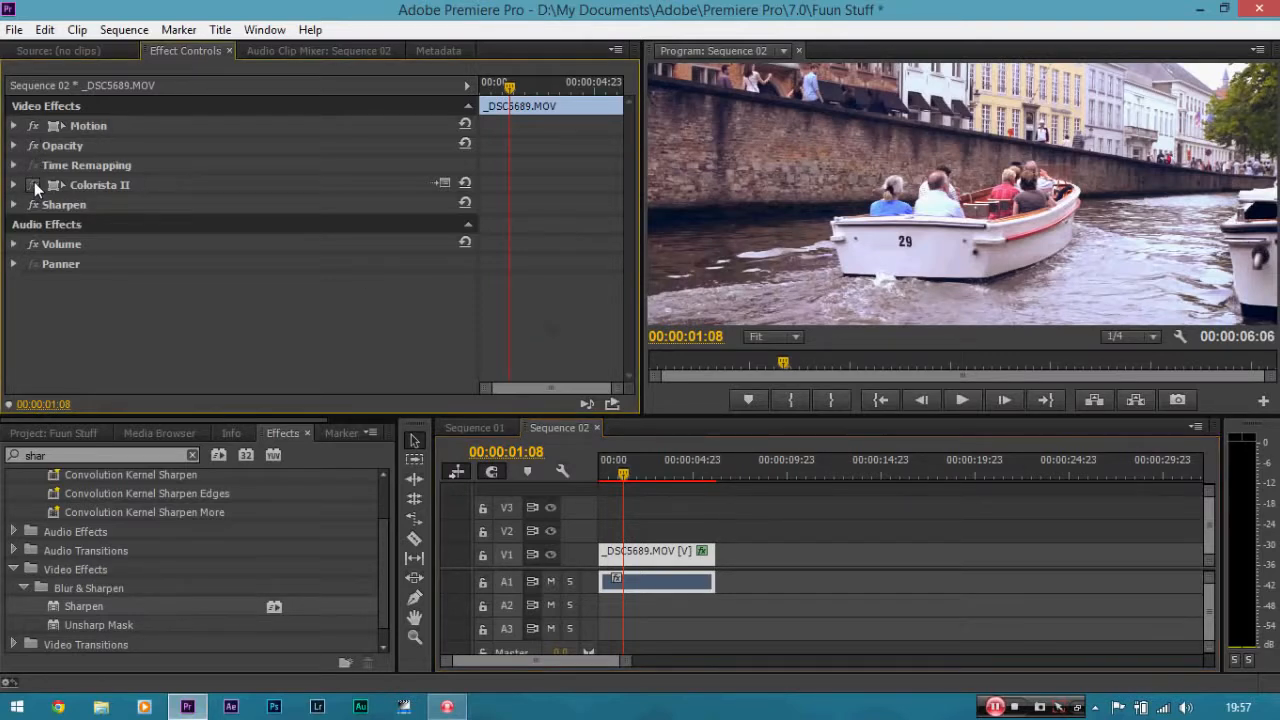
click(35, 183)
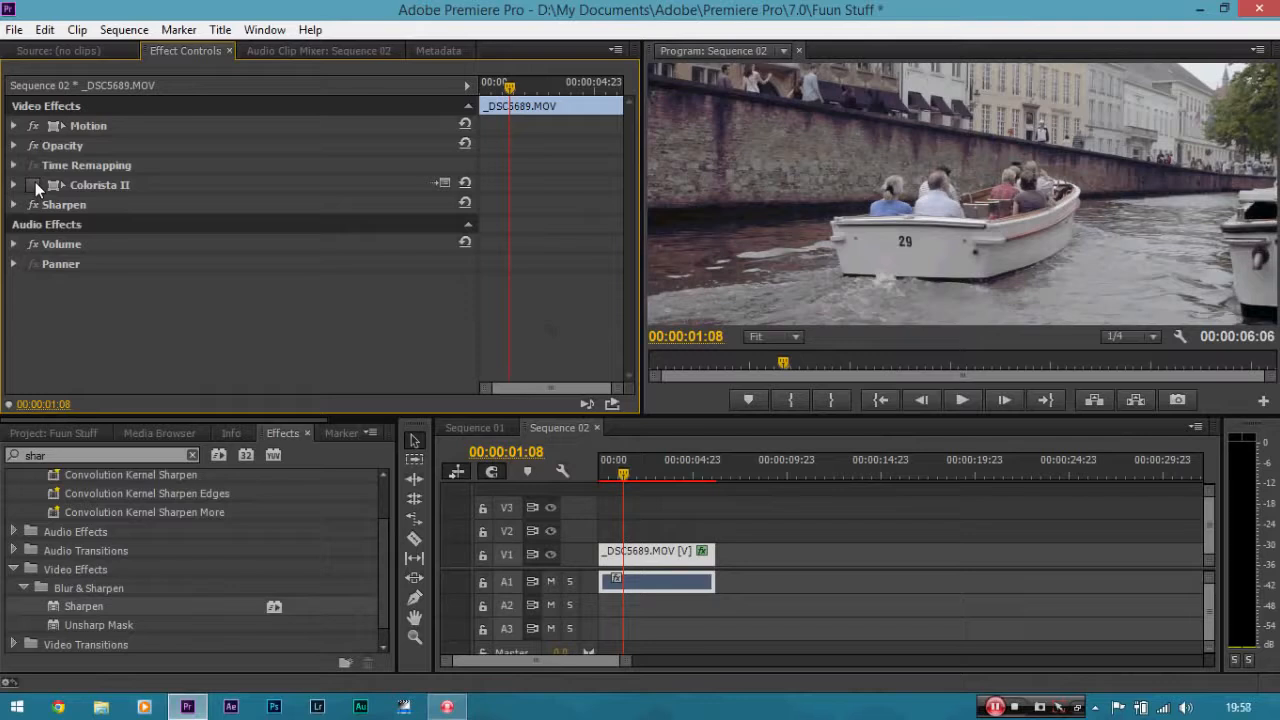
click(35, 184)
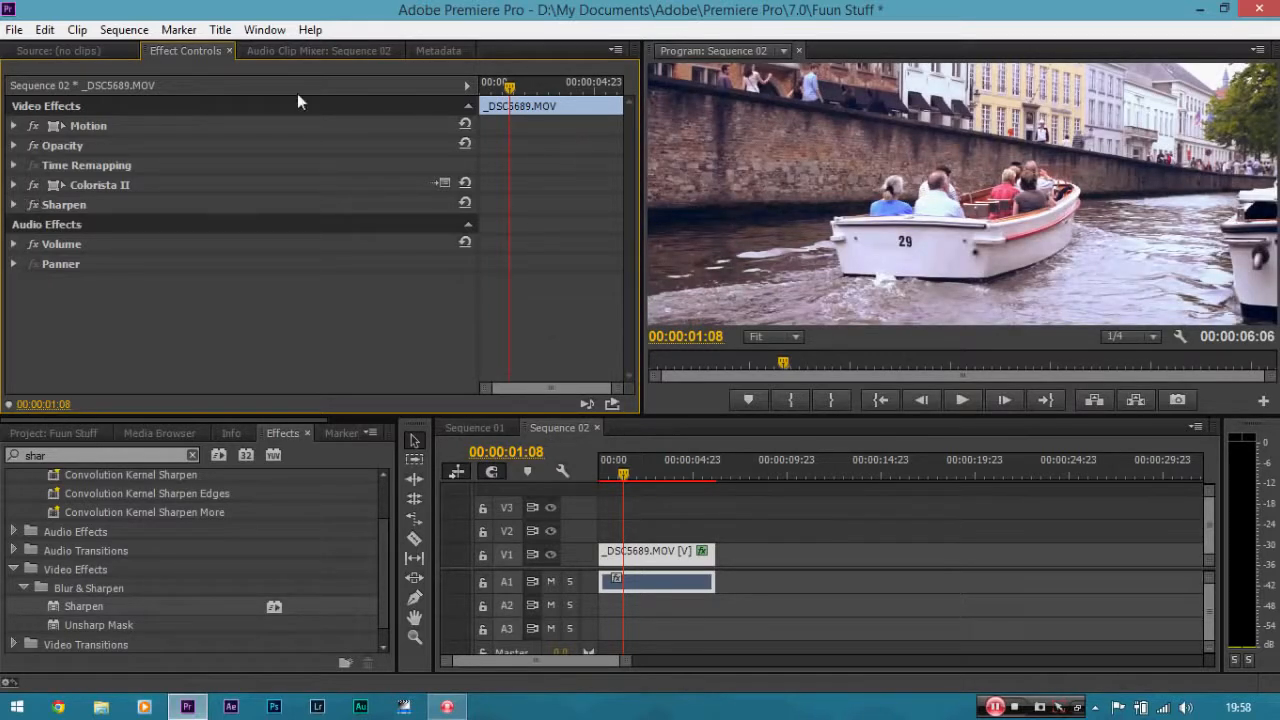
Make the Sequence 02 timeline active and open its media export settings.
click(6, 33)
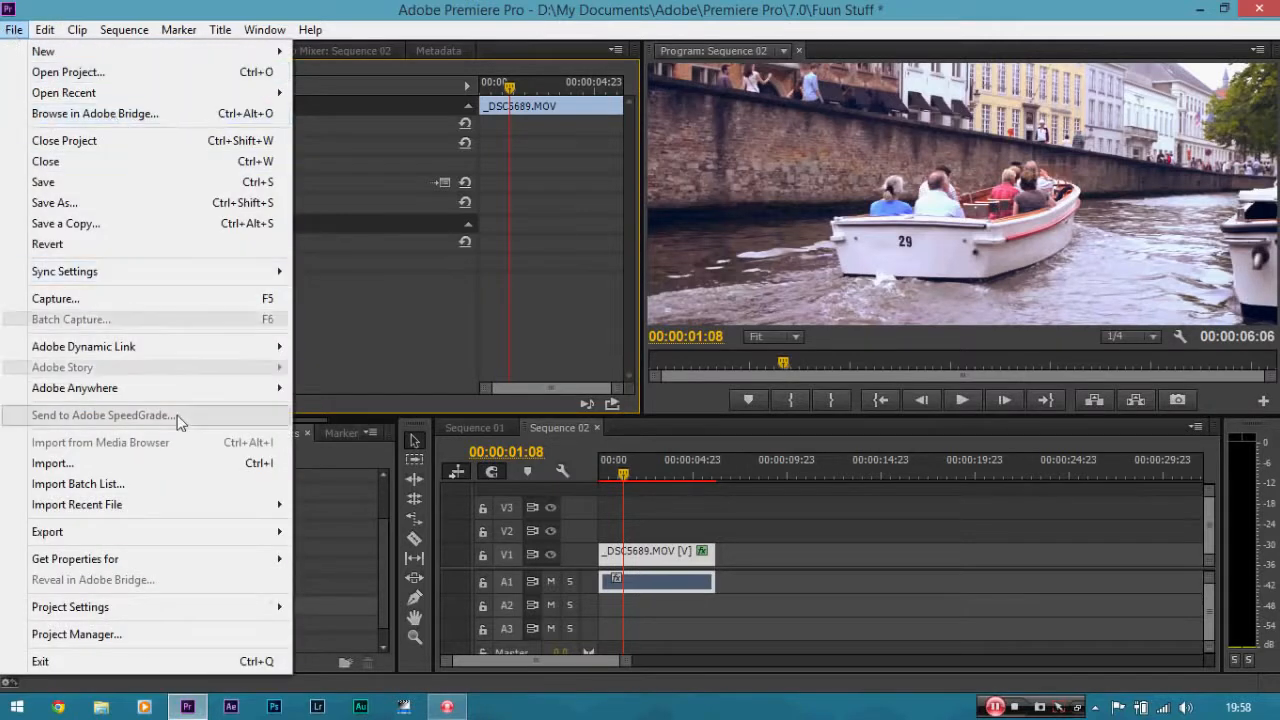
mouse_move(138, 536)
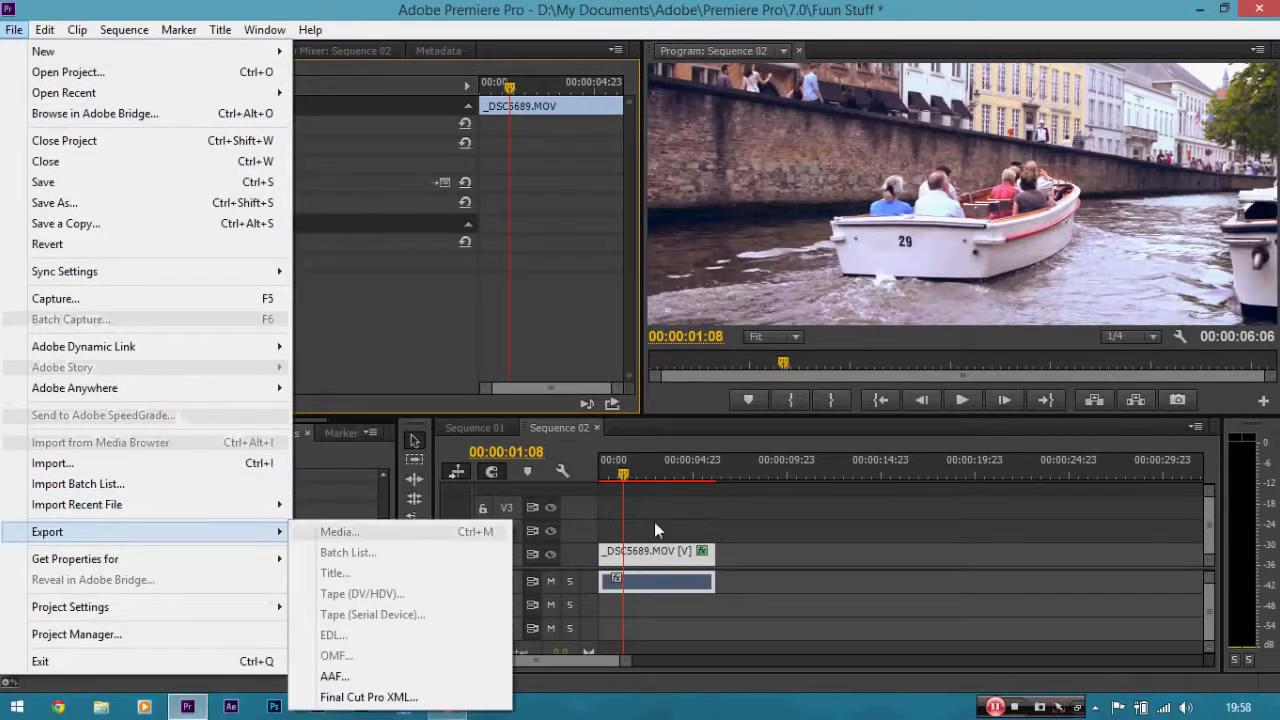
click(641, 562)
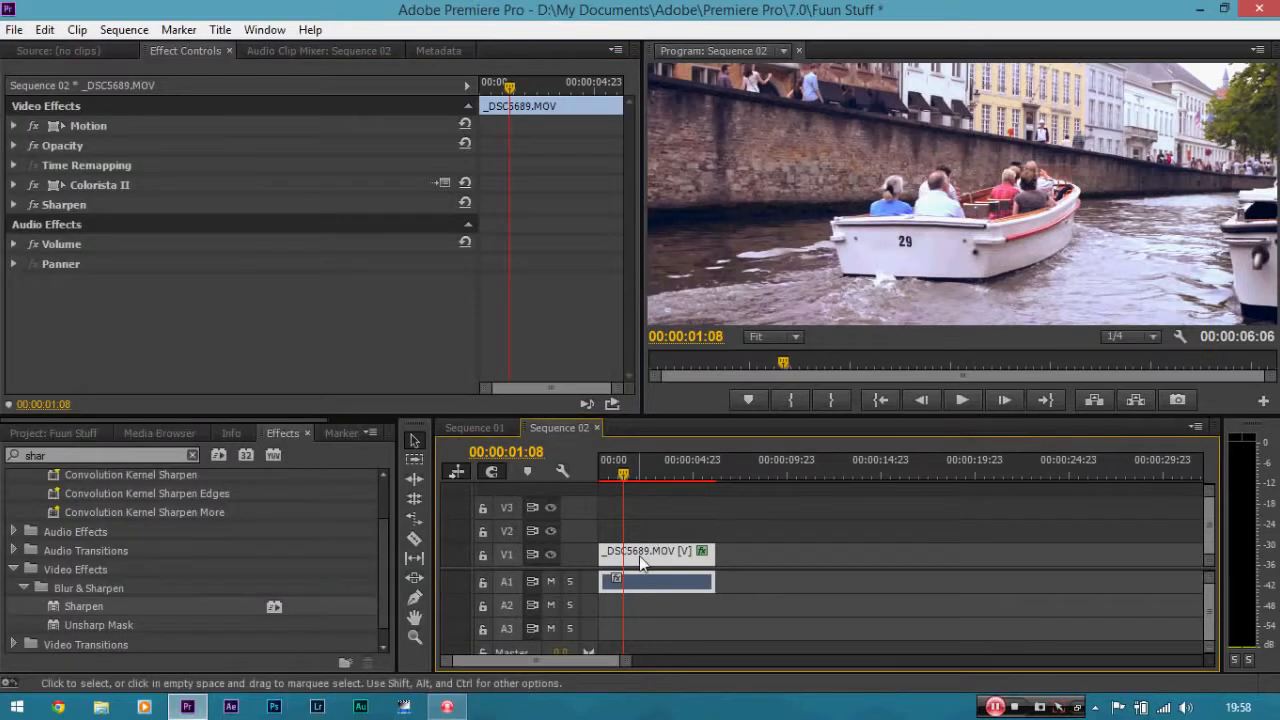
click(14, 30)
mouse_move(178, 538)
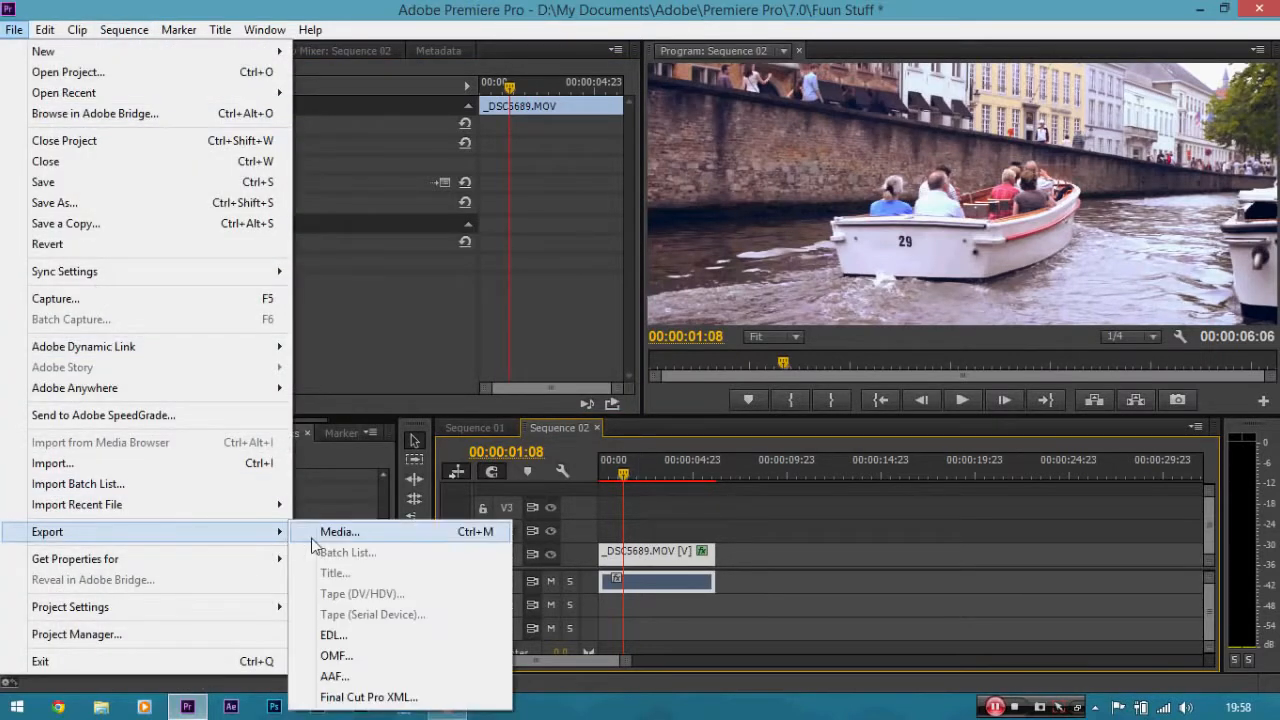
click(310, 532)
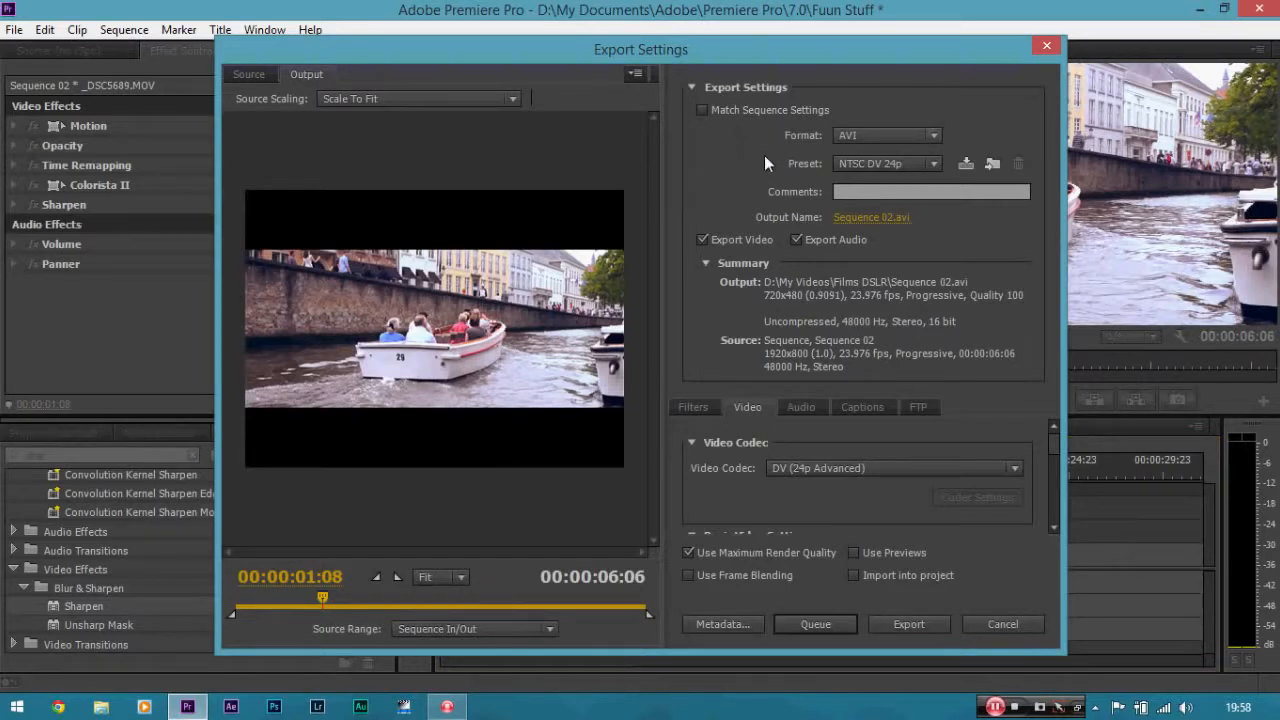
Set the export format to H.264 with the Match Source - High bitrate preset.
click(886, 134)
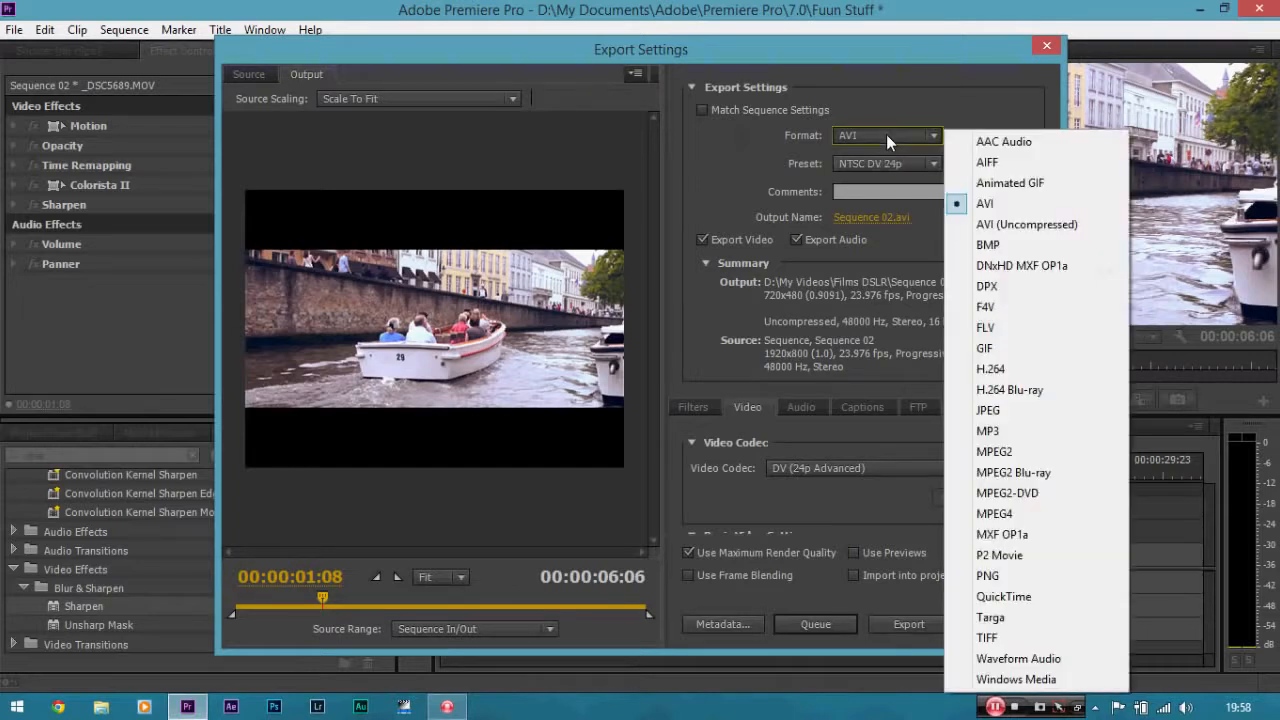
click(1000, 368)
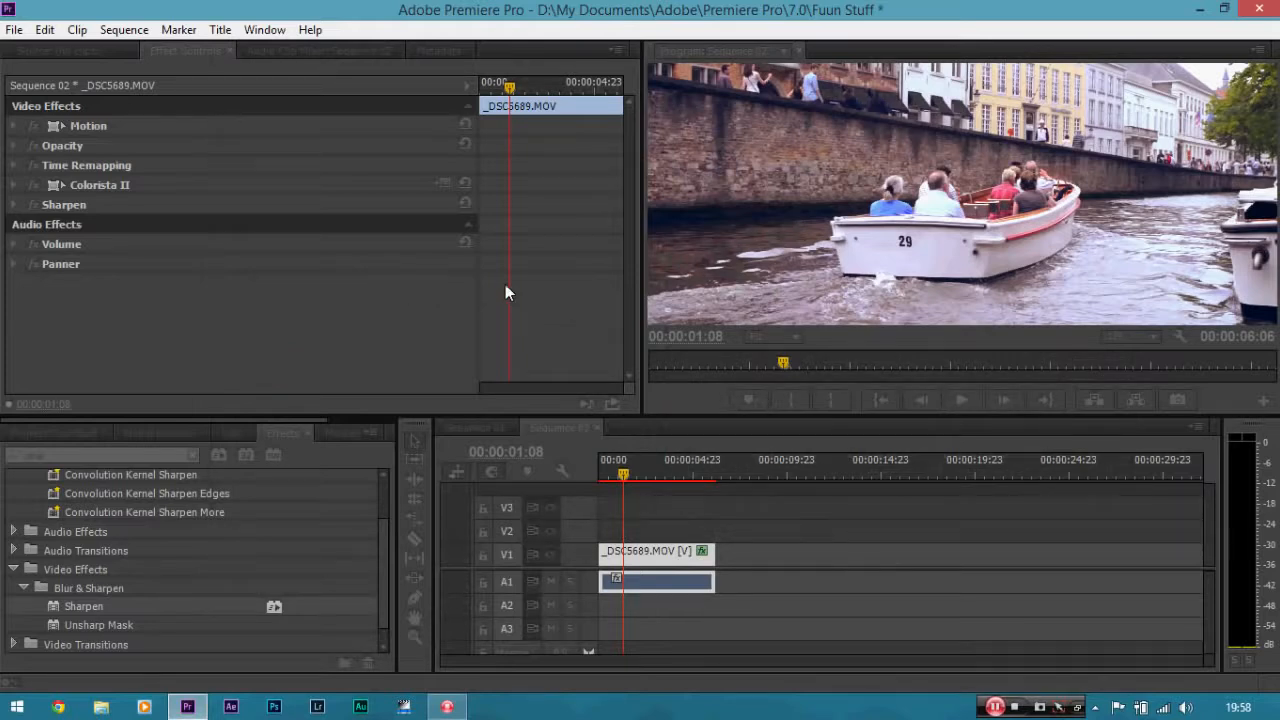
key(ctrl+m)
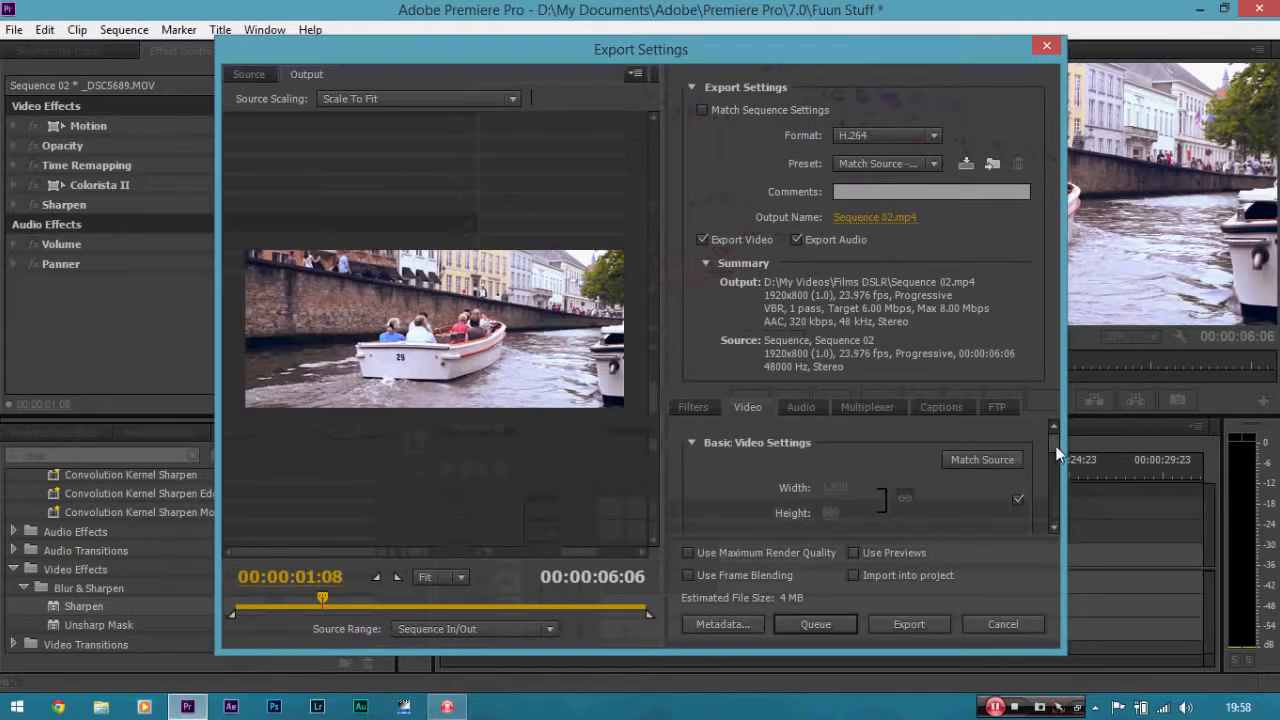
click(905, 137)
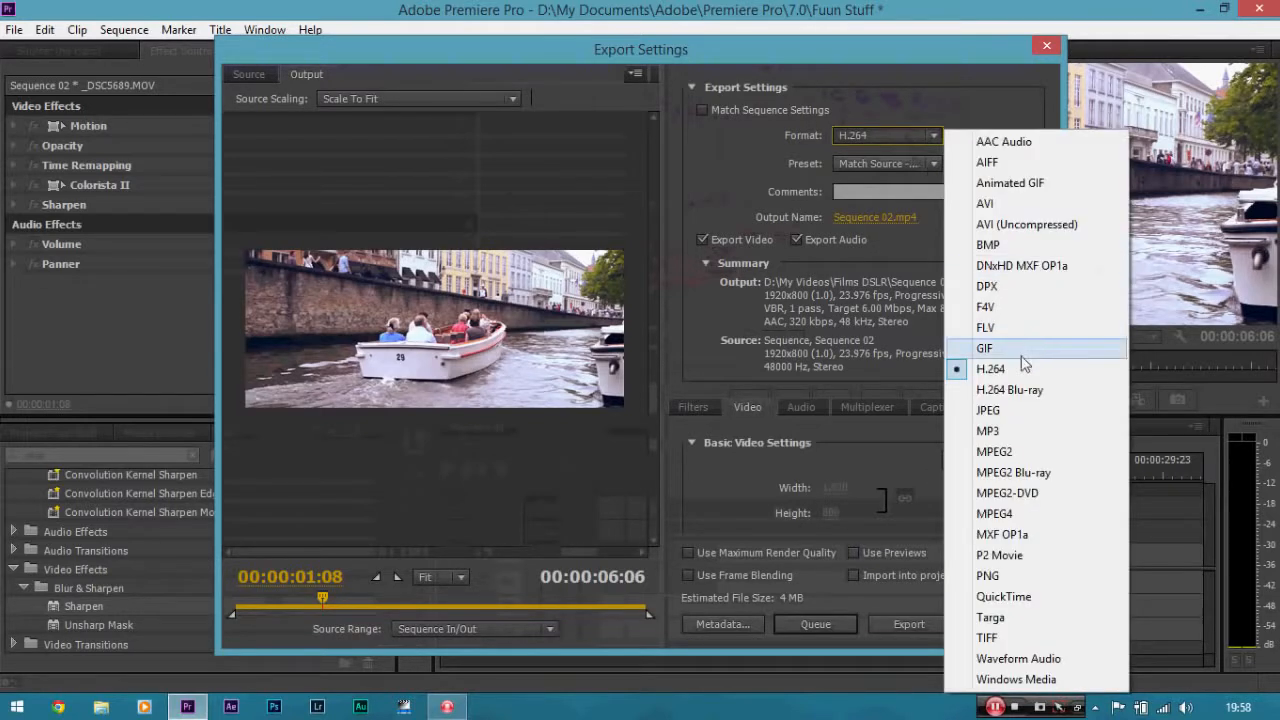
click(895, 163)
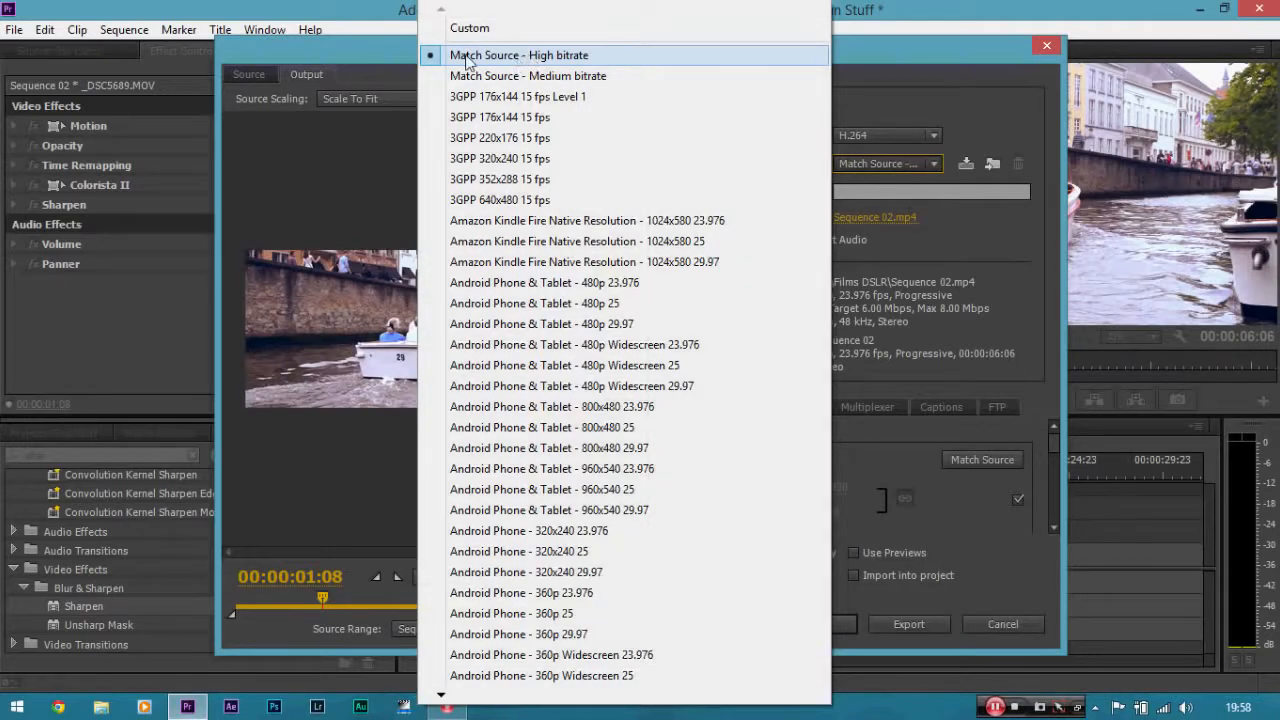
click(543, 62)
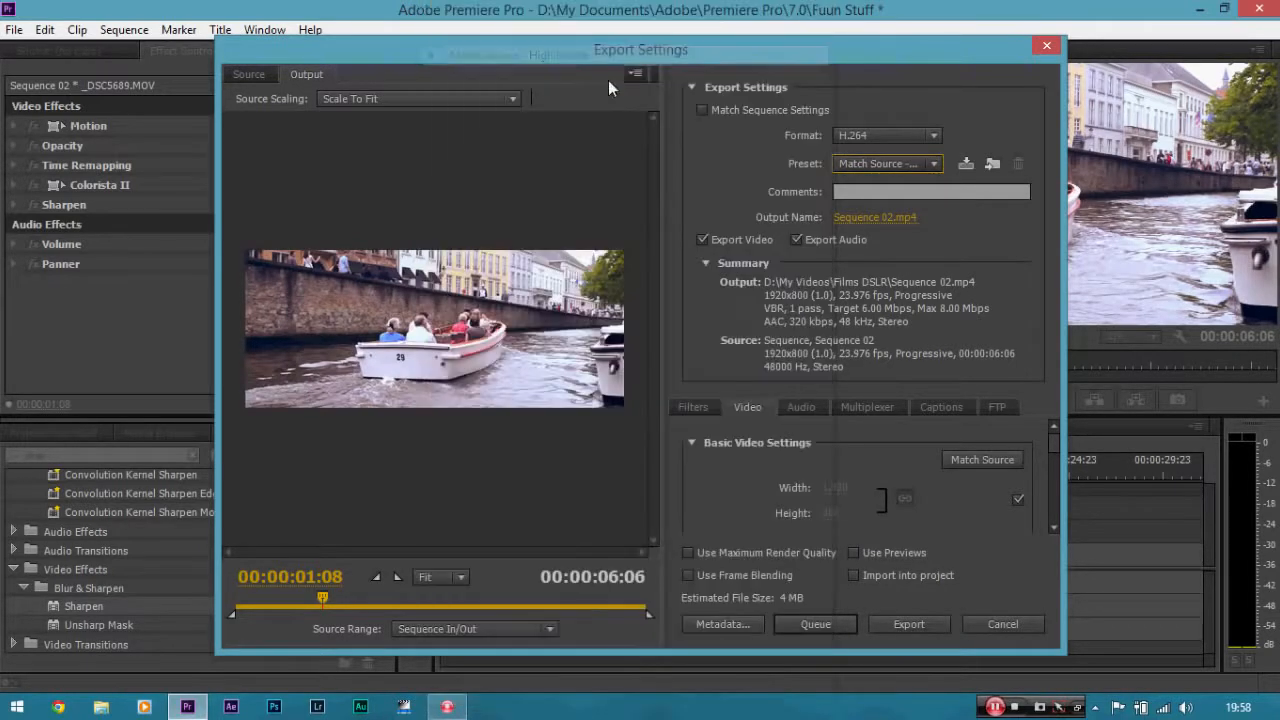
Set the export's target bitrate to 20 Mbps in the video bitrate settings.
mouse_move(1055, 436)
mouse_down()
mouse_move(1062, 490)
mouse_move(1053, 444)
mouse_up()
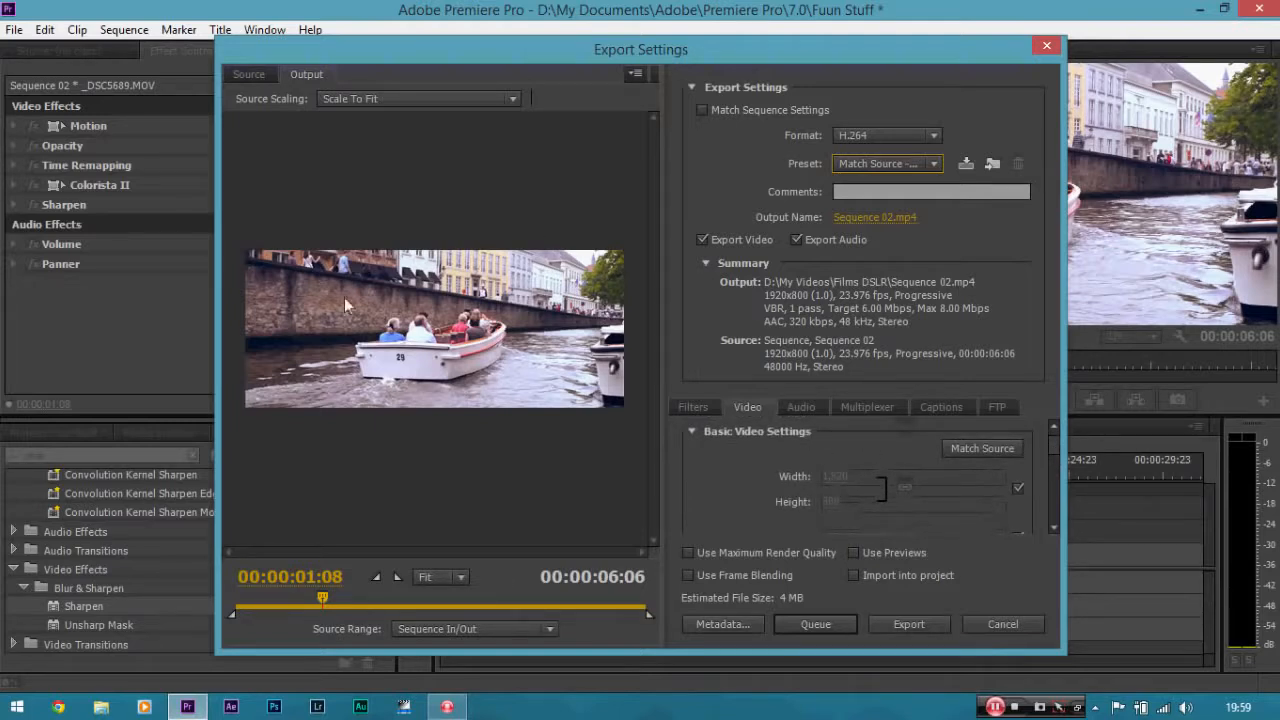
drag(1054, 442, 1060, 484)
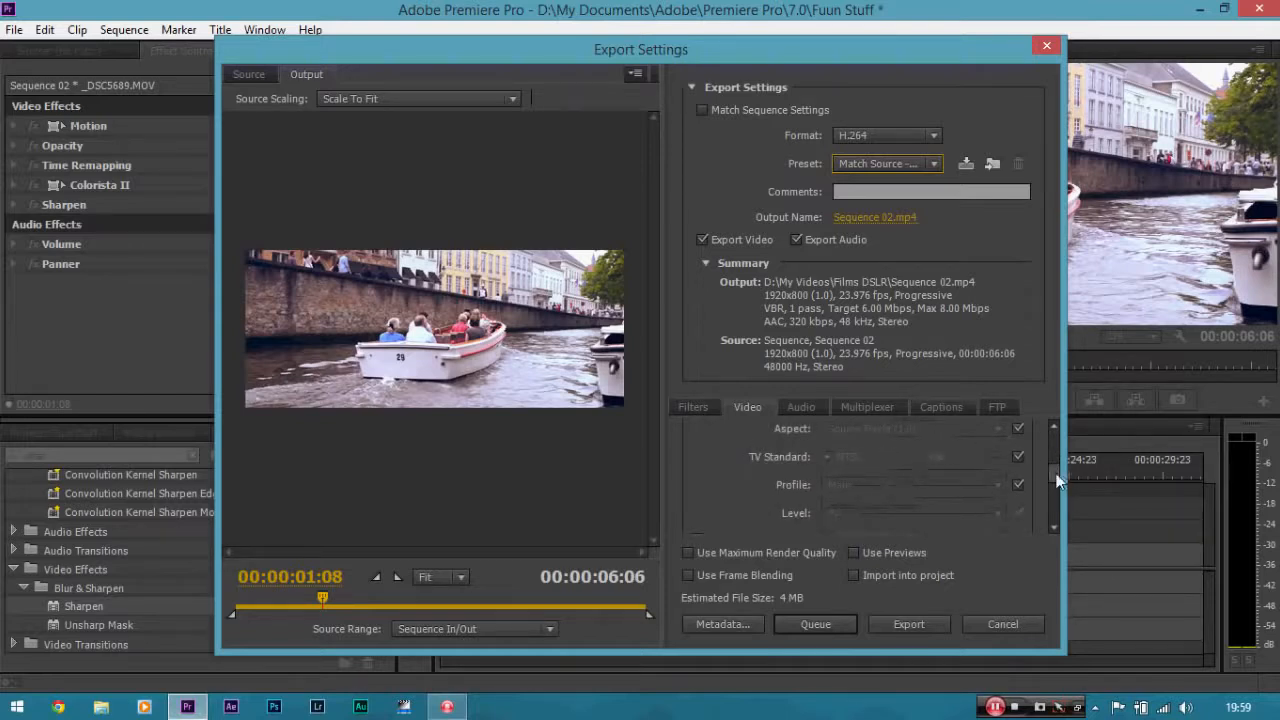
scroll(1053, 477, down, 2)
click(1018, 458)
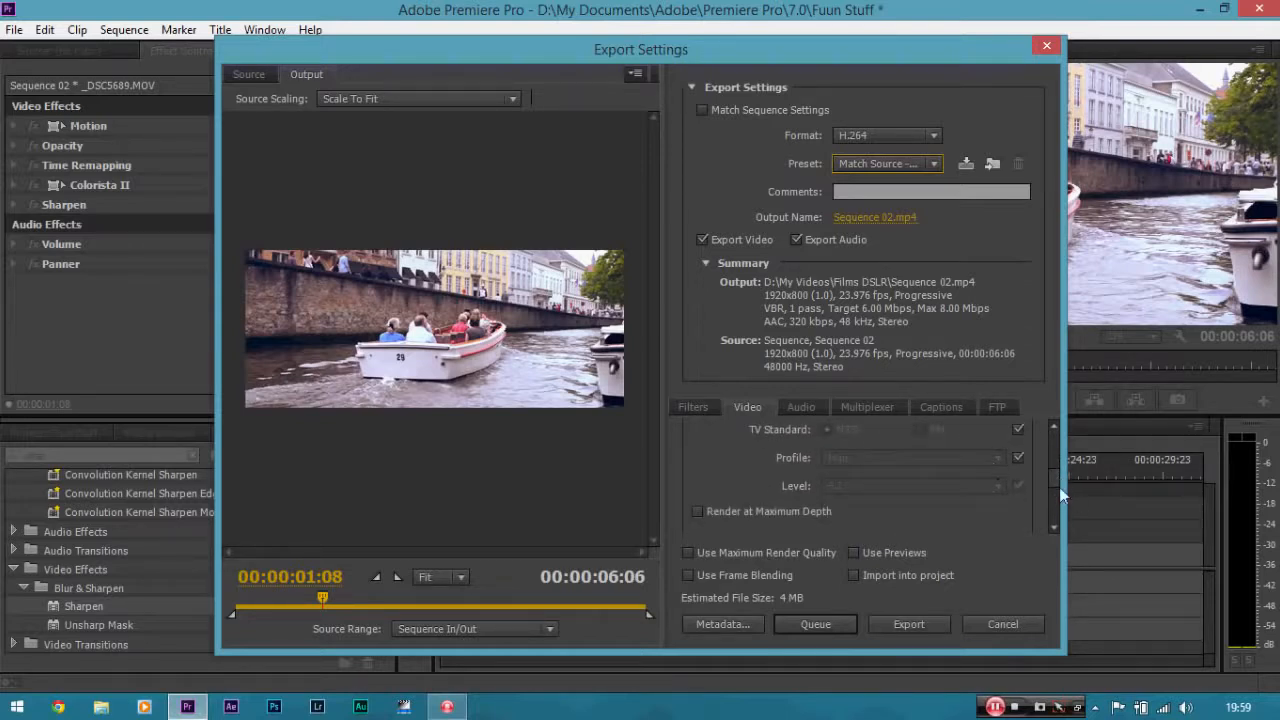
mouse_move(1055, 485)
mouse_down()
mouse_move(1055, 502)
mouse_move(1052, 467)
mouse_move(1058, 508)
mouse_up()
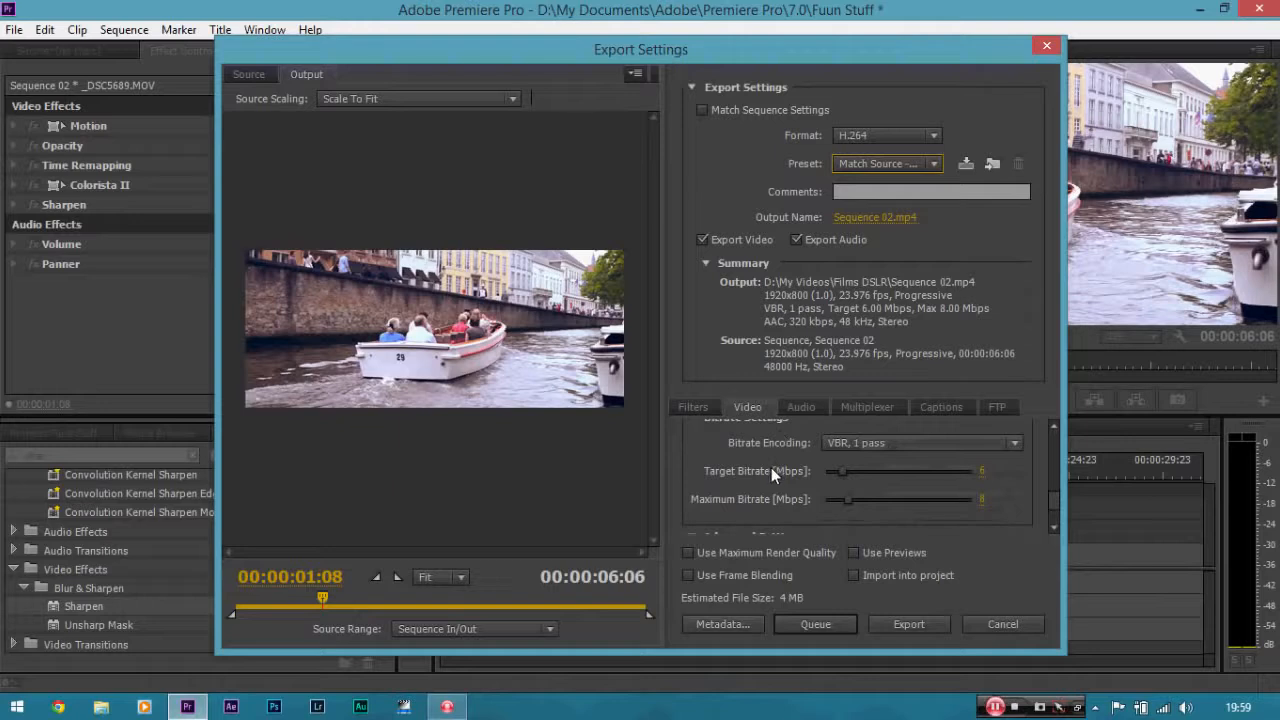
click(983, 472)
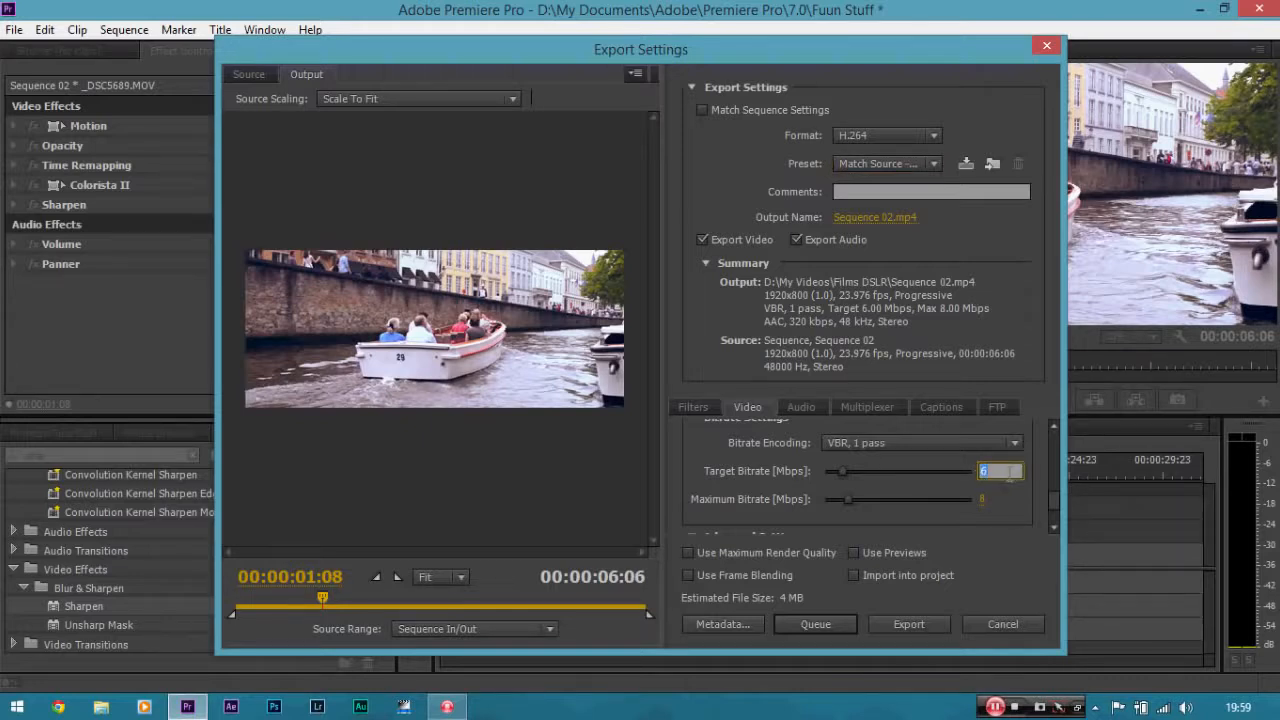
text(20)
key(Return)
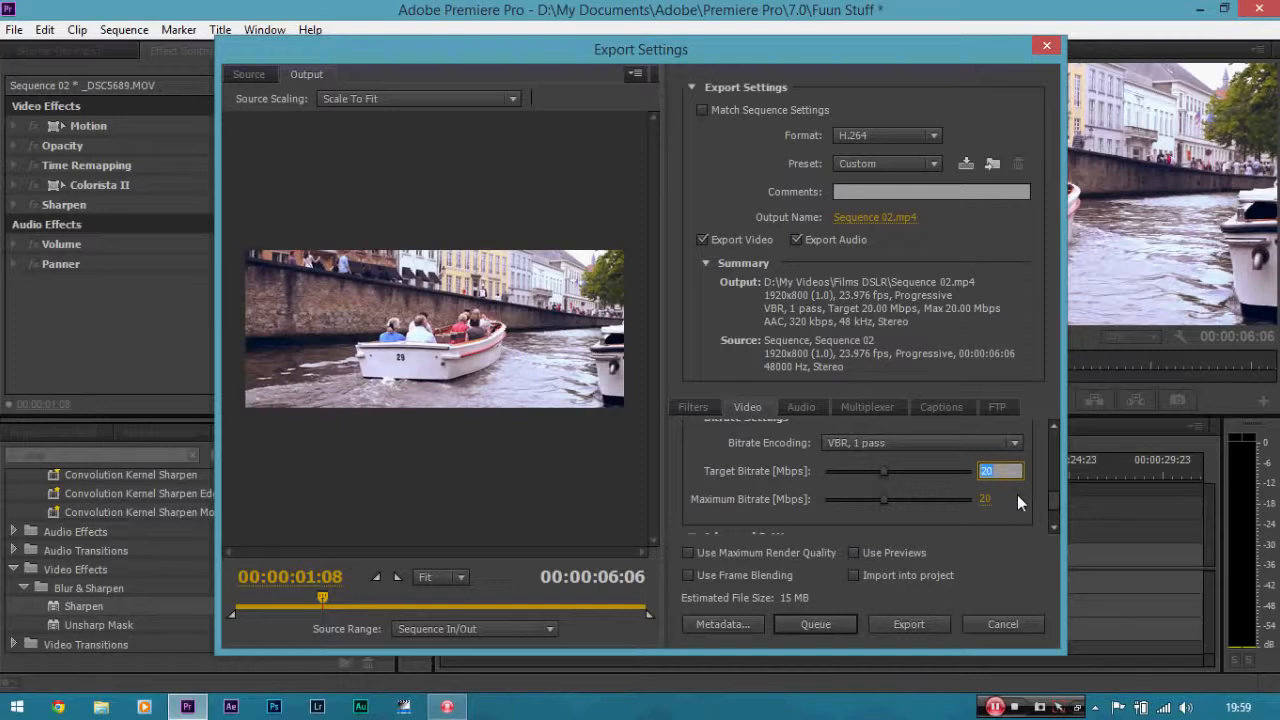
Set both the target bitrate and the maximum bitrate of the export to 5 Mbps.
text(5)
key(Return)
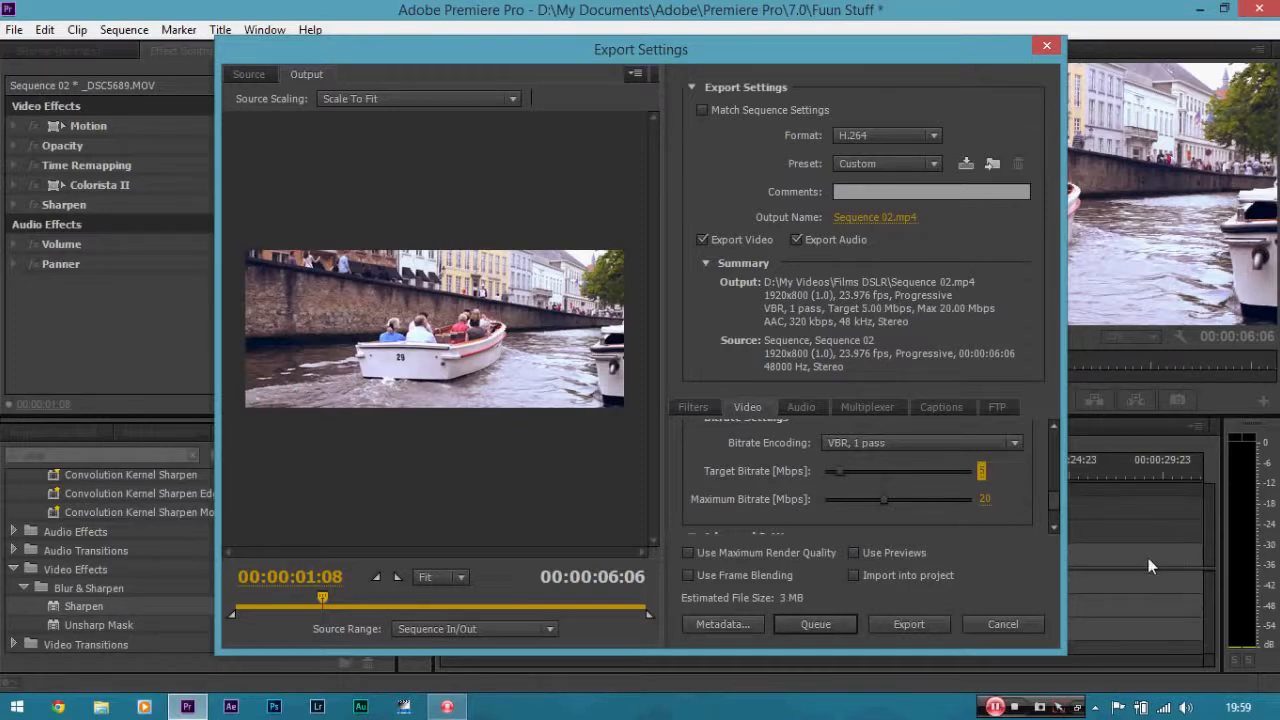
click(984, 499)
text(5)
key(Return)
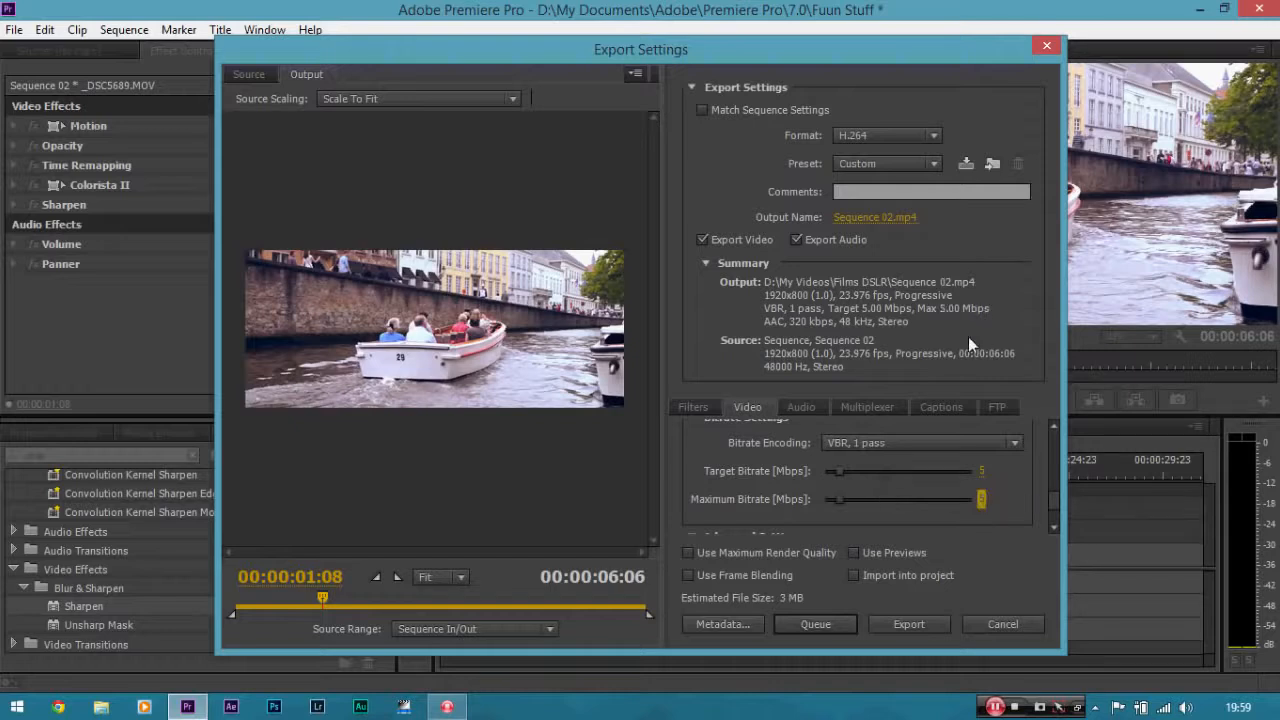